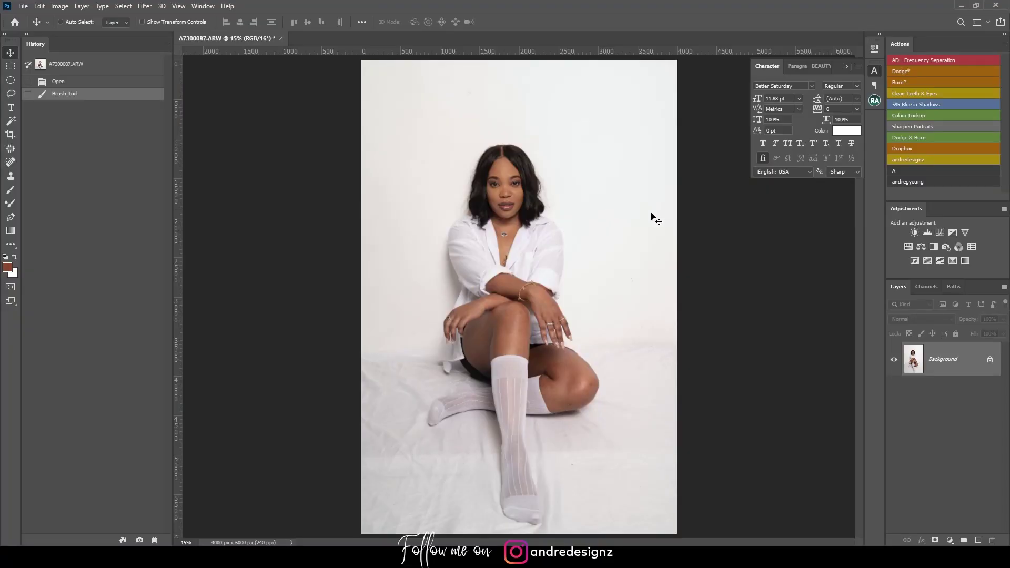
Crop the full-length photo to the 4:5 (8:10) ratio
{"action": "scroll", "coordinate": [652, 219], "scroll_direction": "up", "scroll_amount": 2}
{"action": "key", "text": "ctrl+0"}
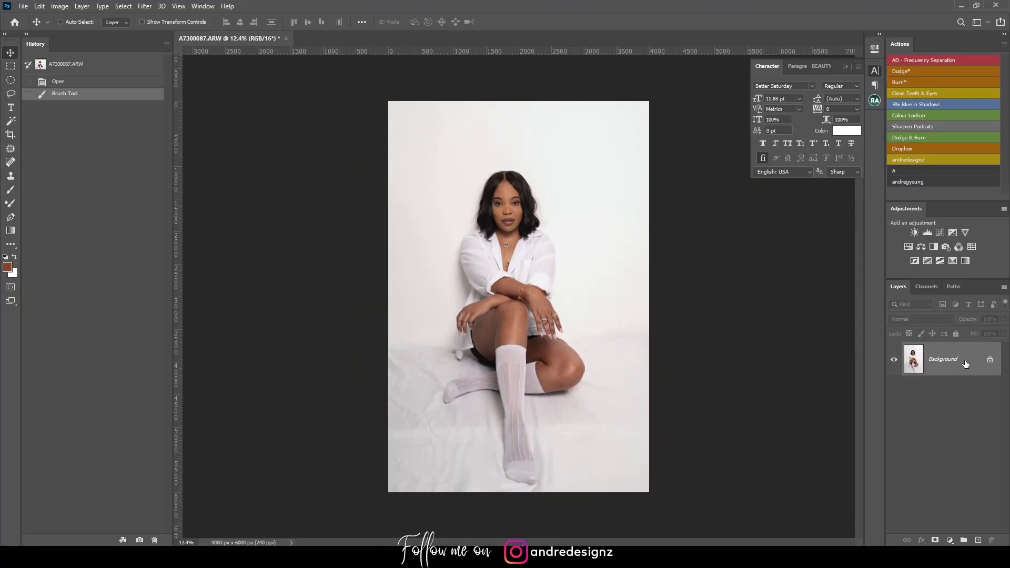
{"action": "left_click", "coordinate": [11, 135]}
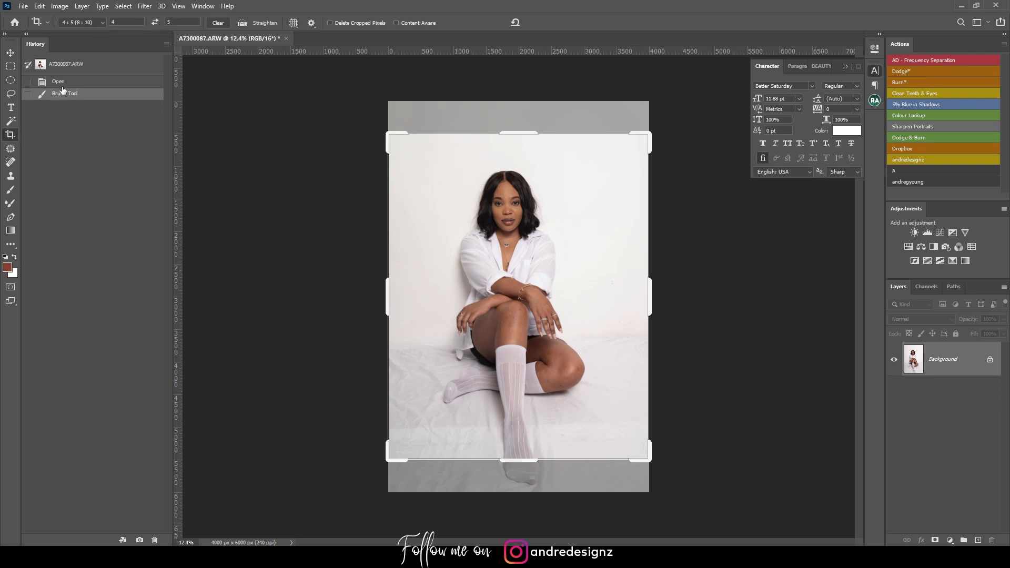
{"action": "left_click", "coordinate": [86, 24]}
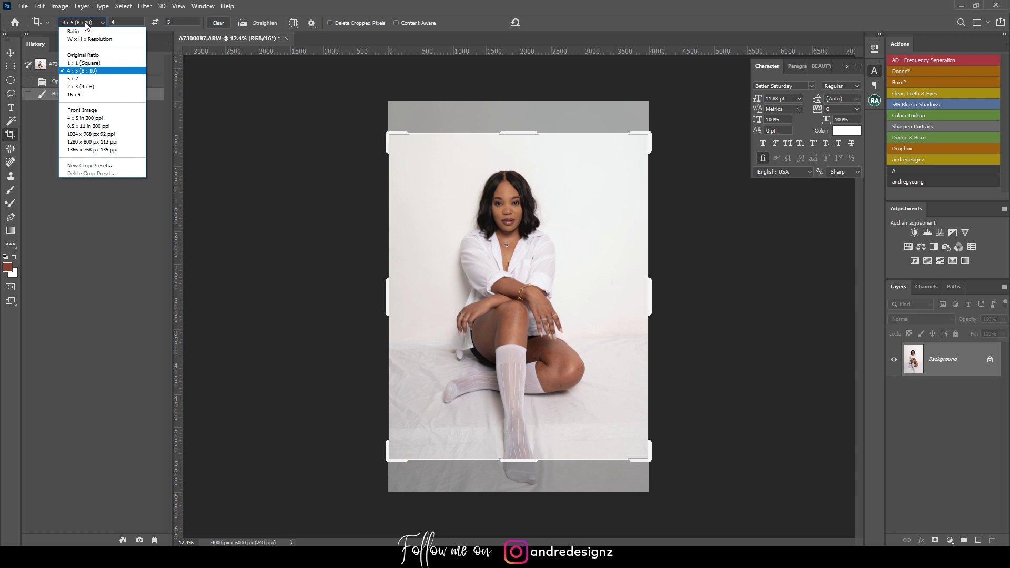
{"action": "left_click", "coordinate": [95, 73]}
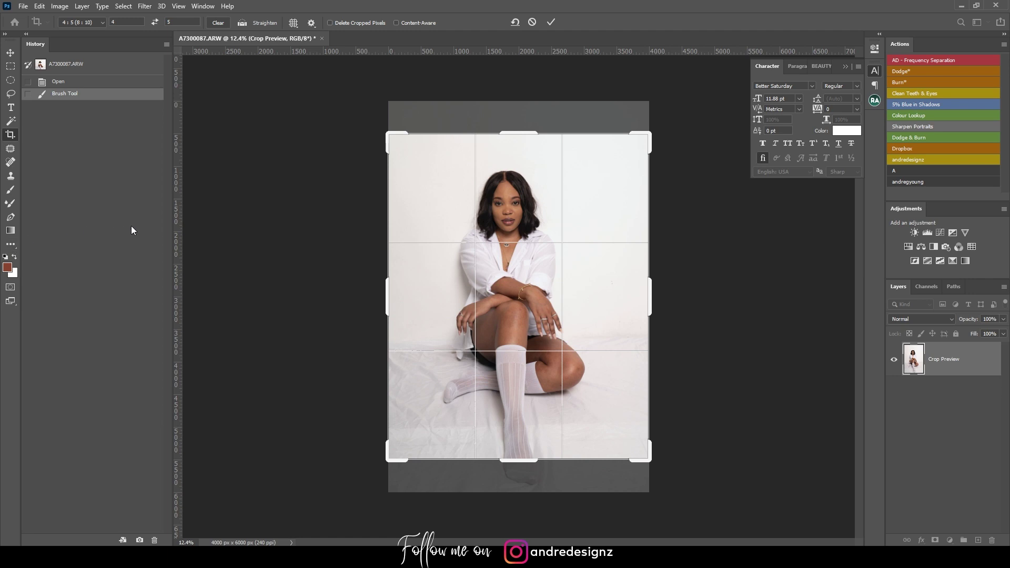
Examine the tools in the toolbar customization list, and close it without changing anything
{"action": "left_click", "coordinate": [12, 246]}
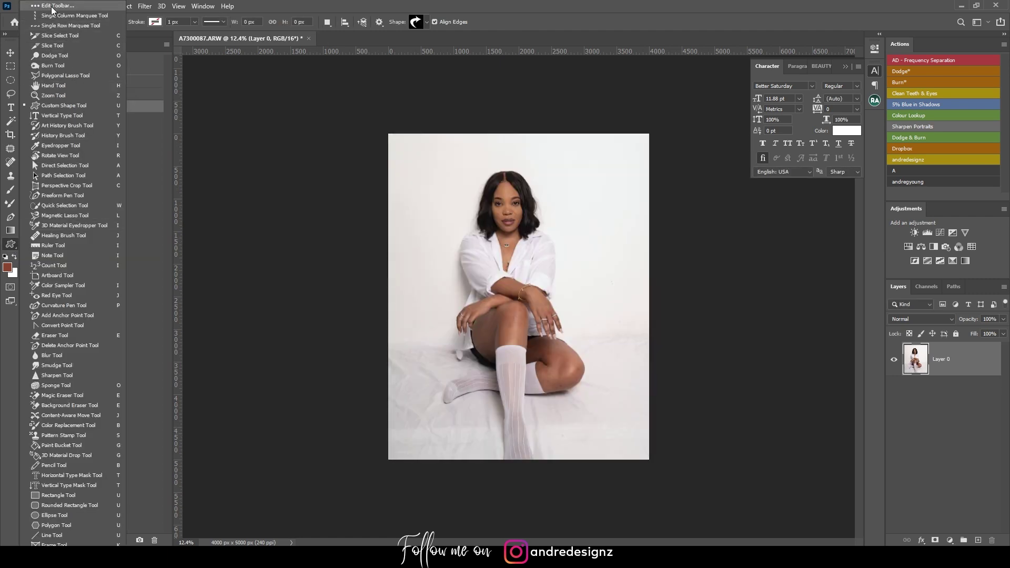
{"action": "left_click", "coordinate": [52, 6]}
{"action": "mouse_move", "coordinate": [269, 193]}
{"action": "left_mouse_down"}
{"action": "mouse_move", "coordinate": [428, 198]}
{"action": "mouse_move", "coordinate": [444, 211]}
{"action": "mouse_move", "coordinate": [255, 191]}
{"action": "mouse_move", "coordinate": [276, 199]}
{"action": "left_mouse_up"}
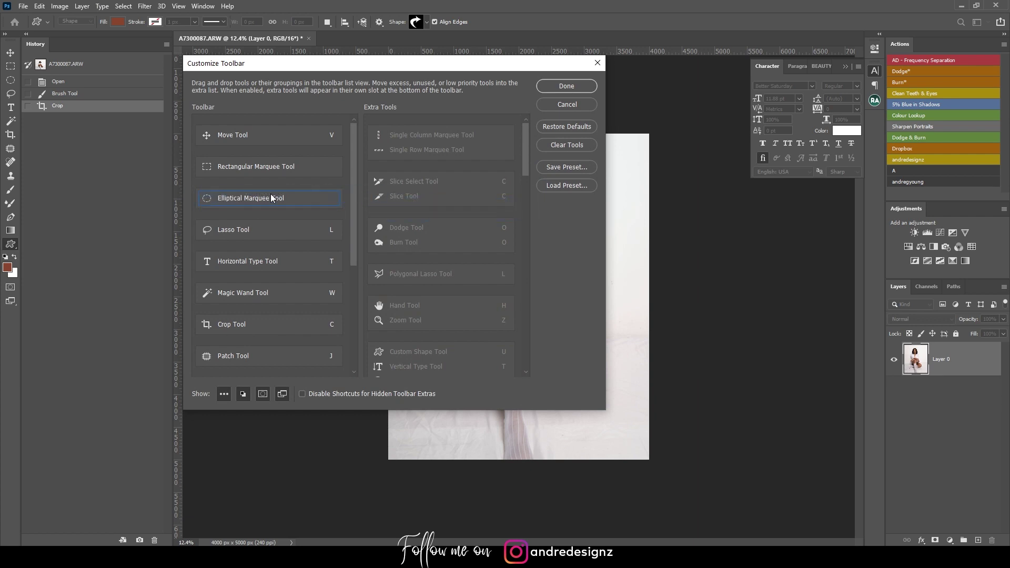
{"action": "scroll", "coordinate": [305, 266], "scroll_direction": "down", "scroll_amount": 6}
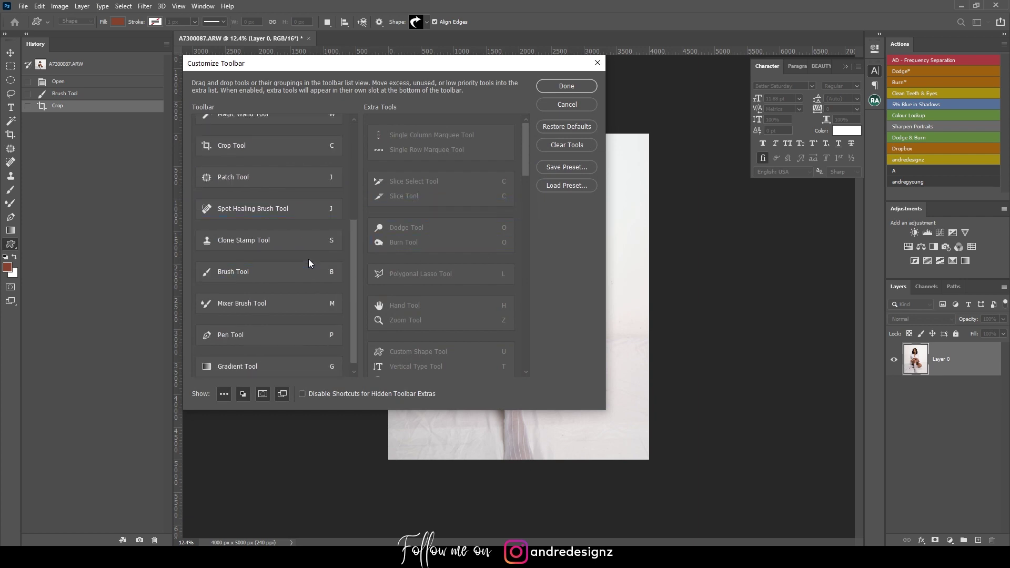
{"action": "left_click", "coordinate": [567, 104]}
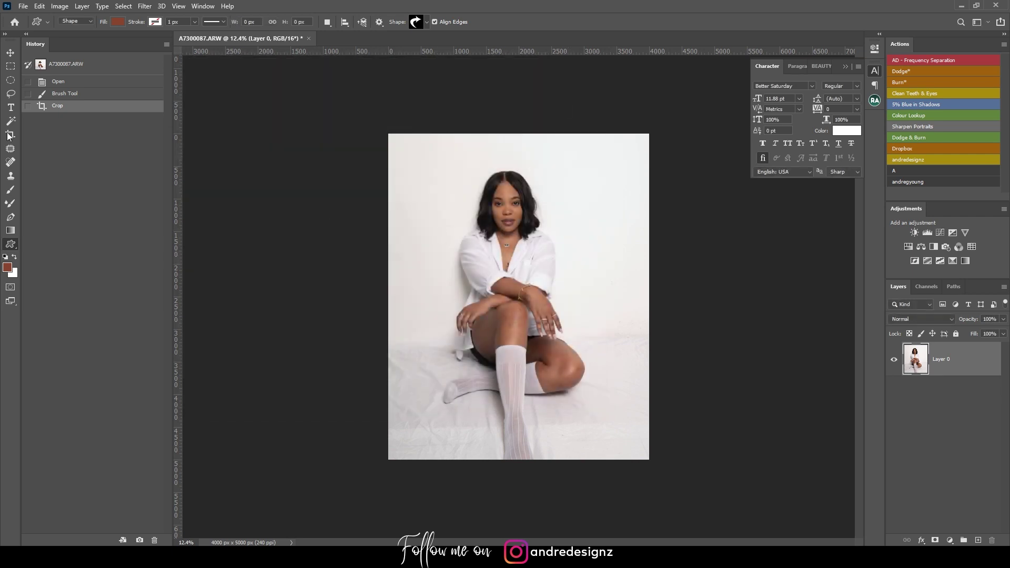
Revert to the state before the crop and try shifting the photo upward inside the 4:5 crop frame
{"action": "left_click", "coordinate": [69, 94]}
{"action": "left_click", "coordinate": [11, 134]}
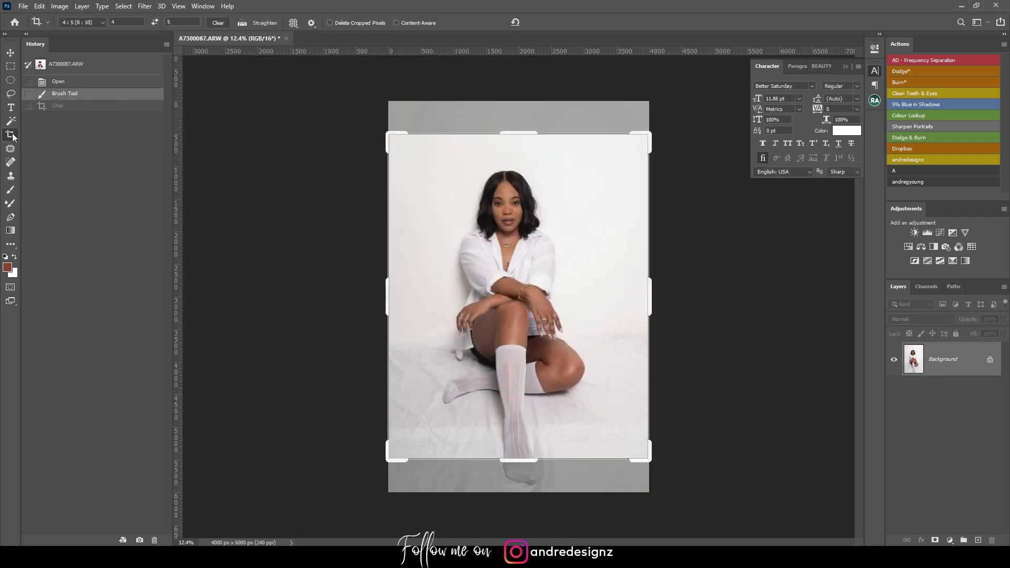
{"action": "left_click_drag", "start_coordinate": [529, 279], "coordinate": [538, 245]}
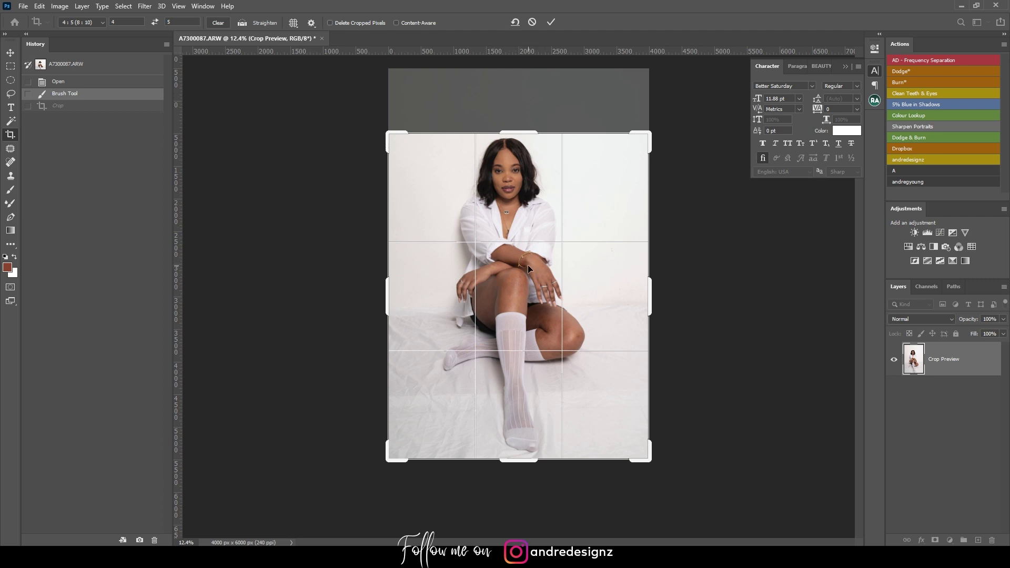
{"action": "key", "text": "Return"}
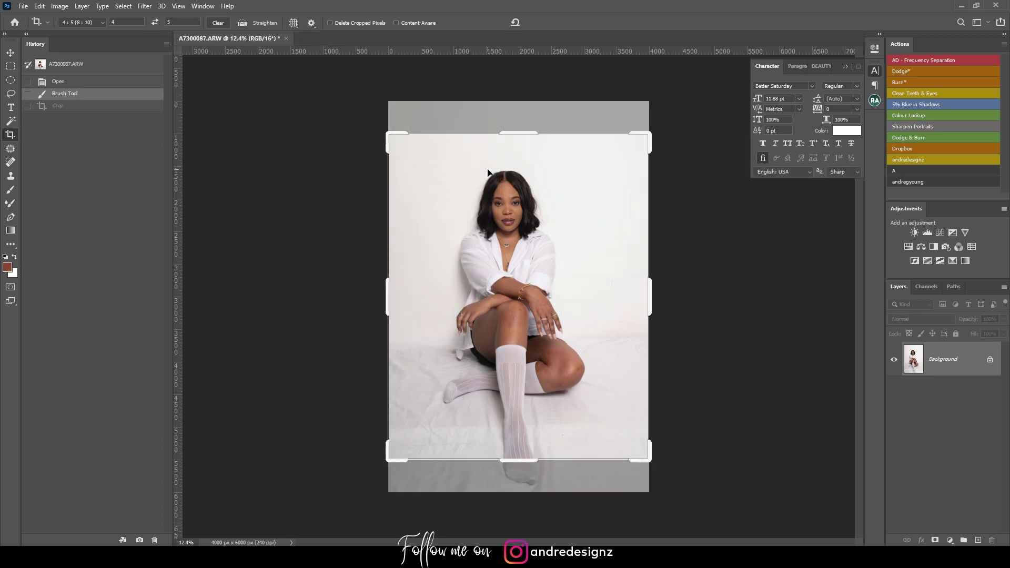
Float the document window, duplicate the image as A7300087 copy, and dock both documents together
{"action": "left_click_drag", "start_coordinate": [251, 44], "coordinate": [260, 71]}
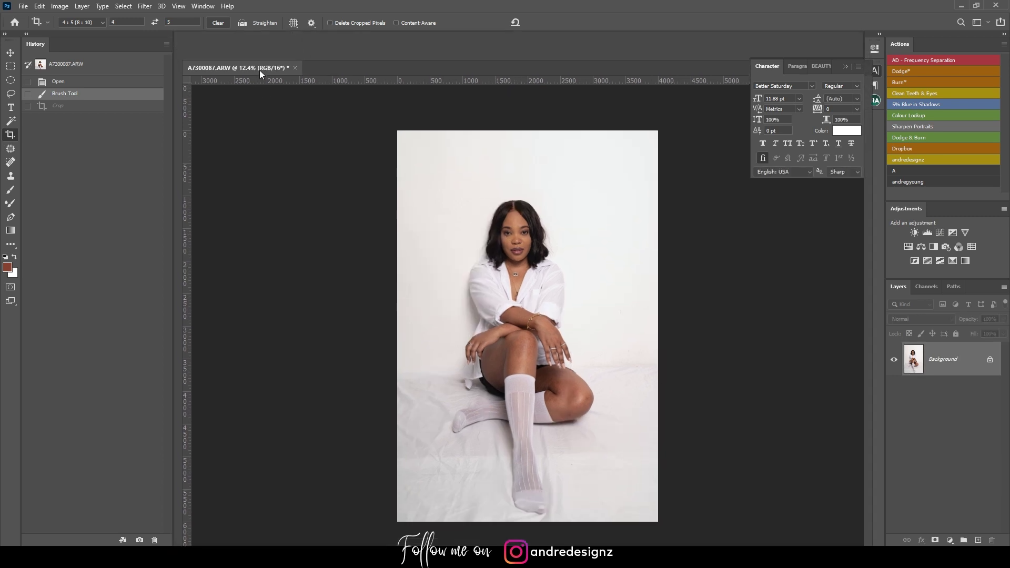
{"action": "right_click", "coordinate": [269, 65]}
{"action": "left_click", "coordinate": [296, 71]}
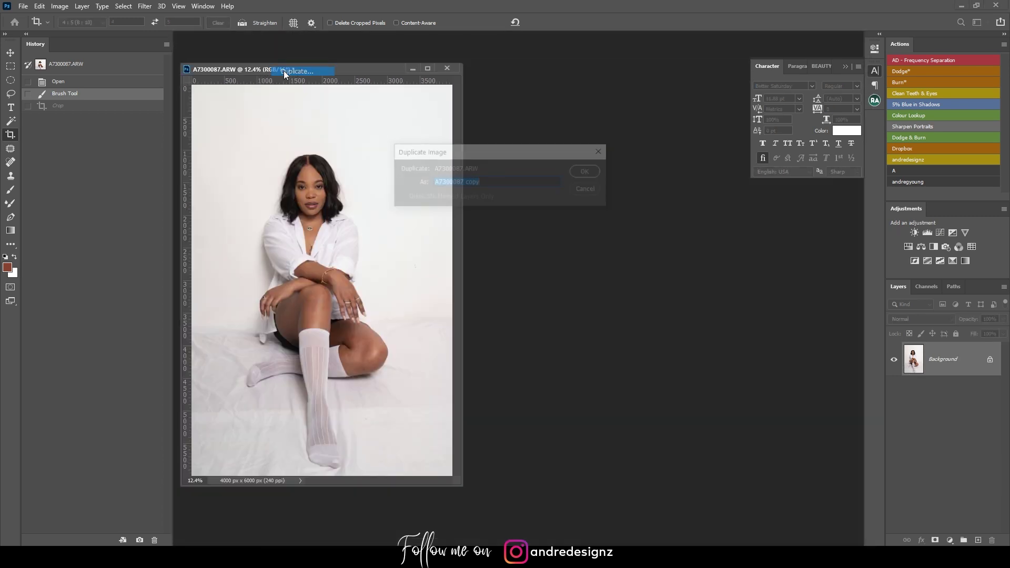
{"action": "left_click", "coordinate": [582, 171]}
{"action": "left_click_drag", "start_coordinate": [327, 69], "coordinate": [339, 36]}
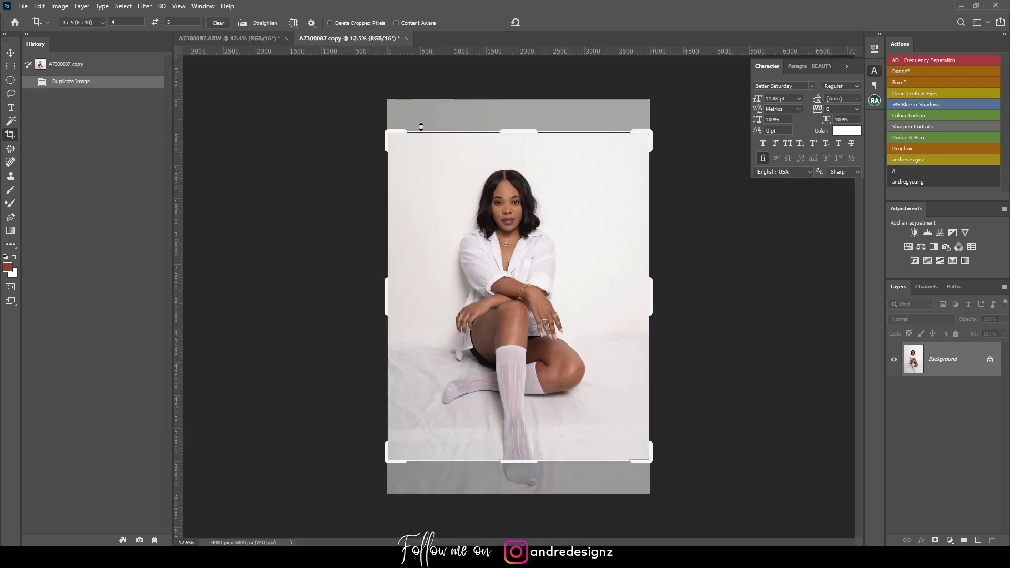
Crop both the duplicate and the original A7300087.ARW to the 4:5 ratio around the centre of the photo
{"action": "left_click", "coordinate": [558, 251]}
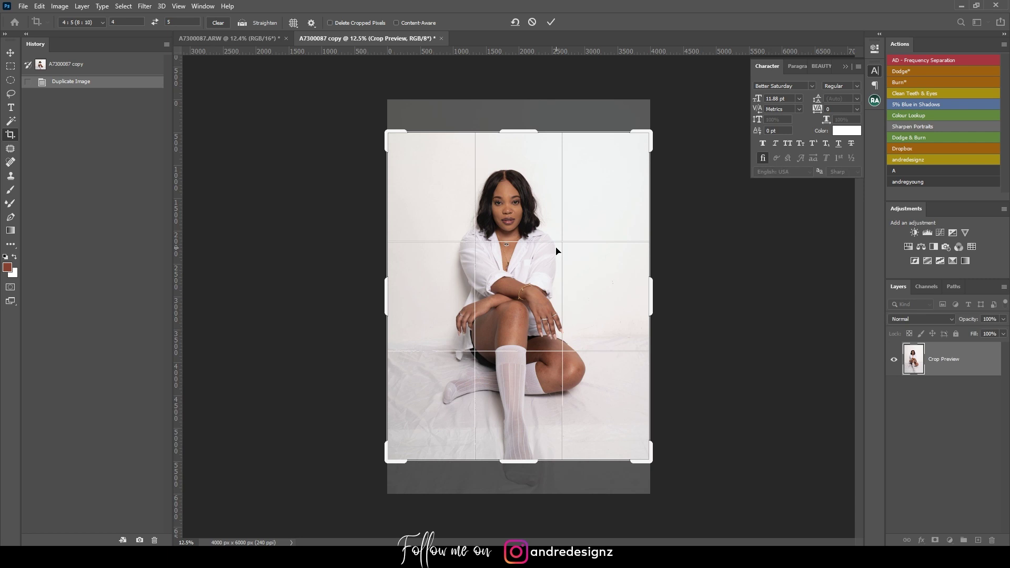
{"action": "key", "text": "Return"}
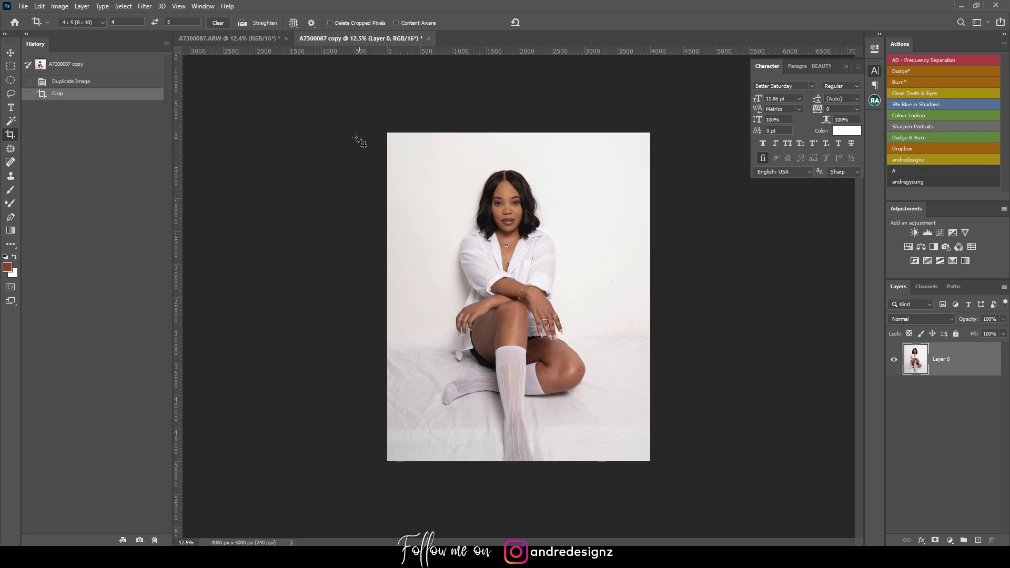
{"action": "left_click", "coordinate": [264, 43]}
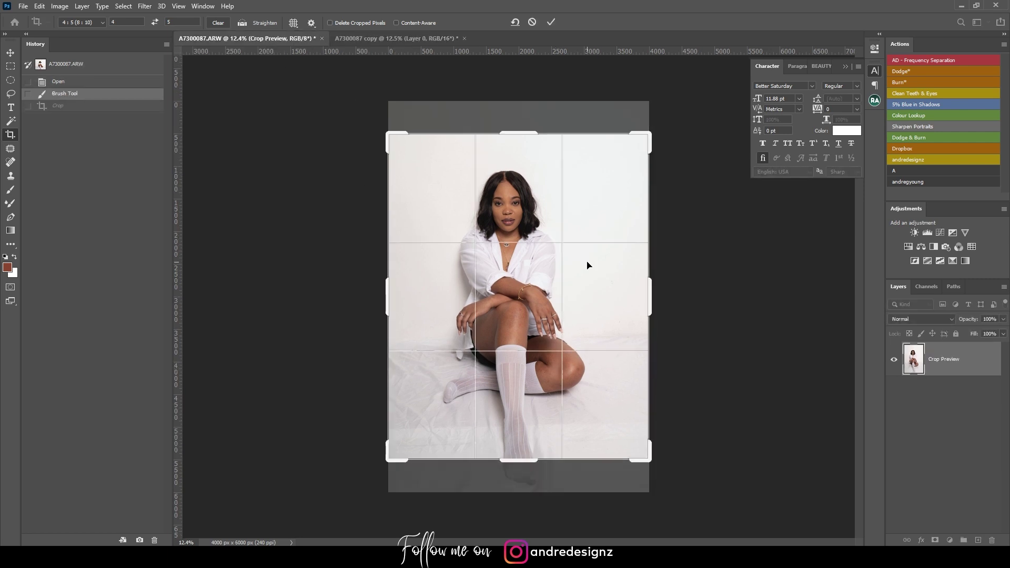
{"action": "left_click", "coordinate": [347, 40]}
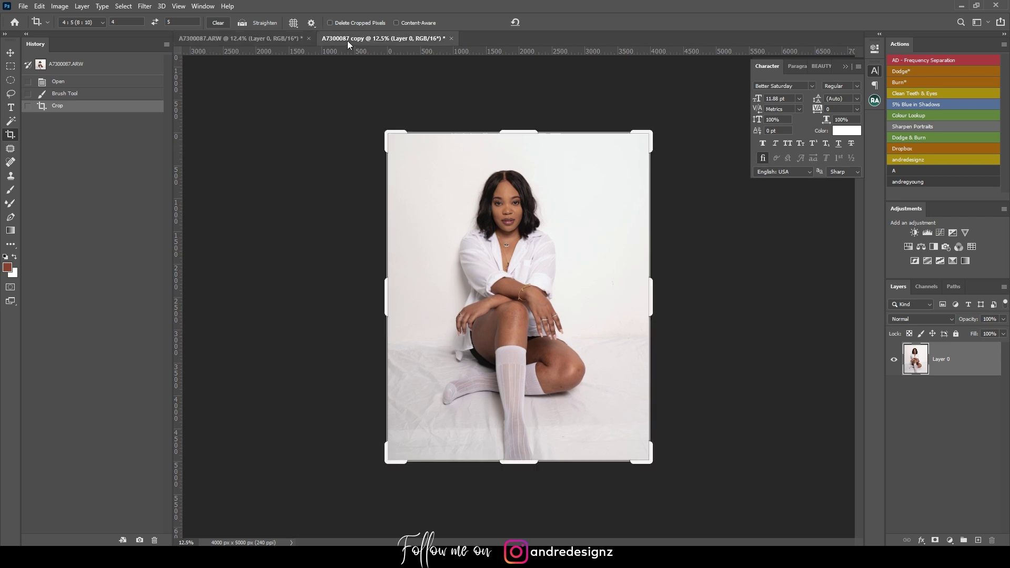
Restore the duplicate to its uncropped state and bring its full image into the cropped original as a centred new layer
{"action": "left_click", "coordinate": [76, 82]}
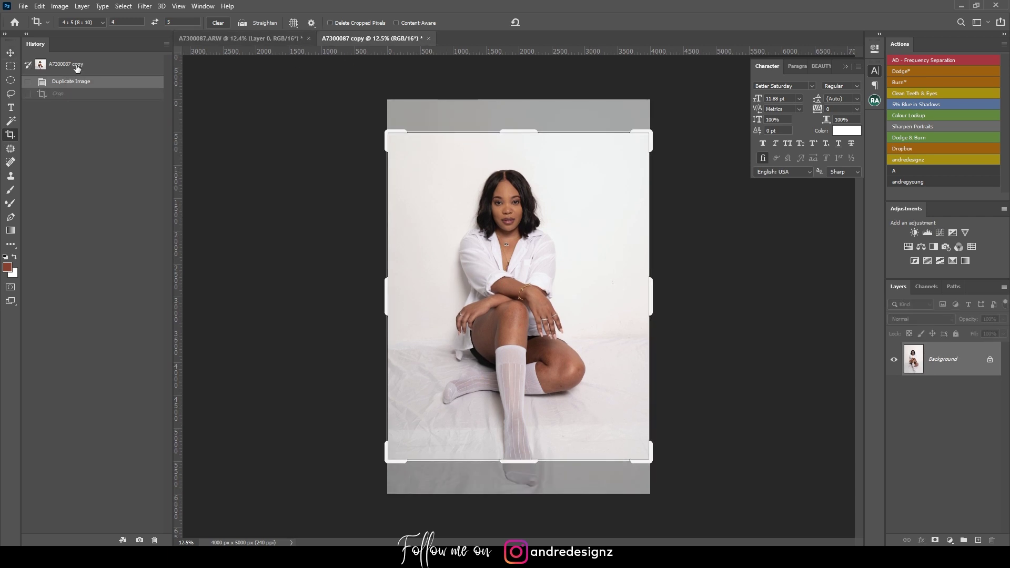
{"action": "left_click", "coordinate": [76, 65]}
{"action": "key", "text": "v"}
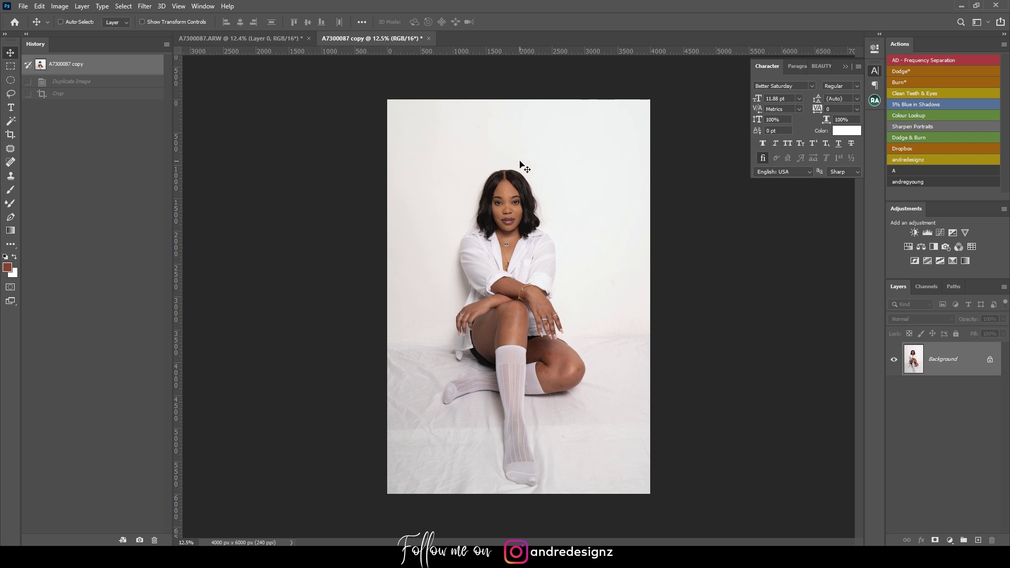
{"action": "left_click", "coordinate": [254, 41]}
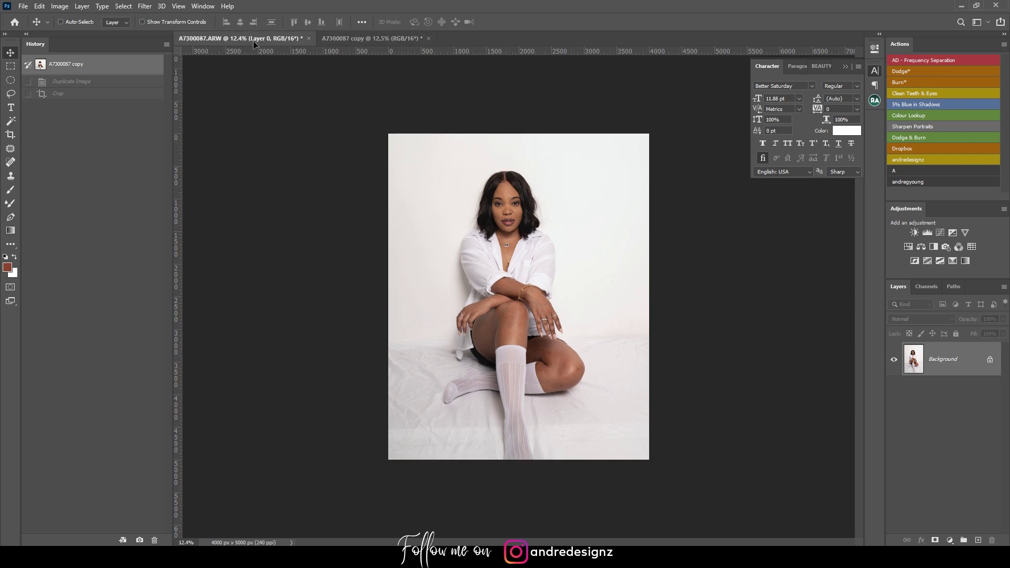
{"action": "left_click_drag", "start_coordinate": [544, 234], "coordinate": [543, 235]}
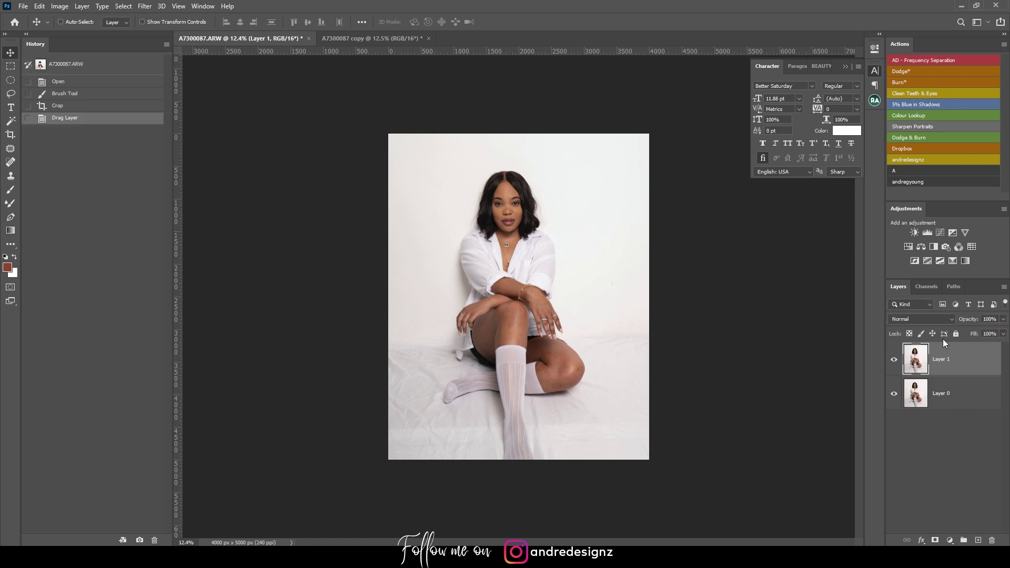
{"action": "left_click", "coordinate": [894, 360]}
{"action": "left_click", "coordinate": [894, 359]}
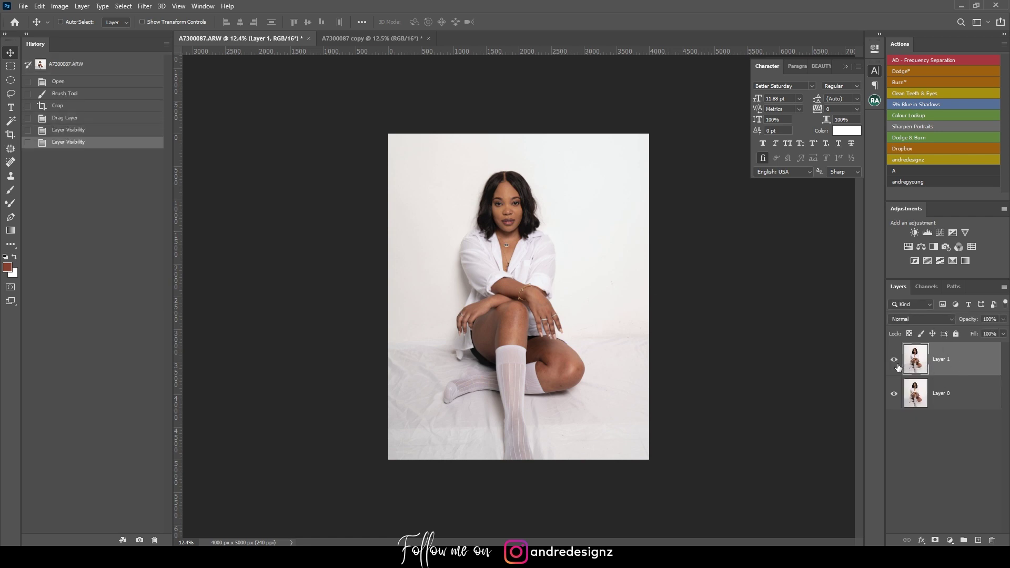
Convert Layer 0 to the background and scale Layer 1 down proportionally from its centre to fit the canvas height
{"action": "left_click", "coordinate": [968, 402]}
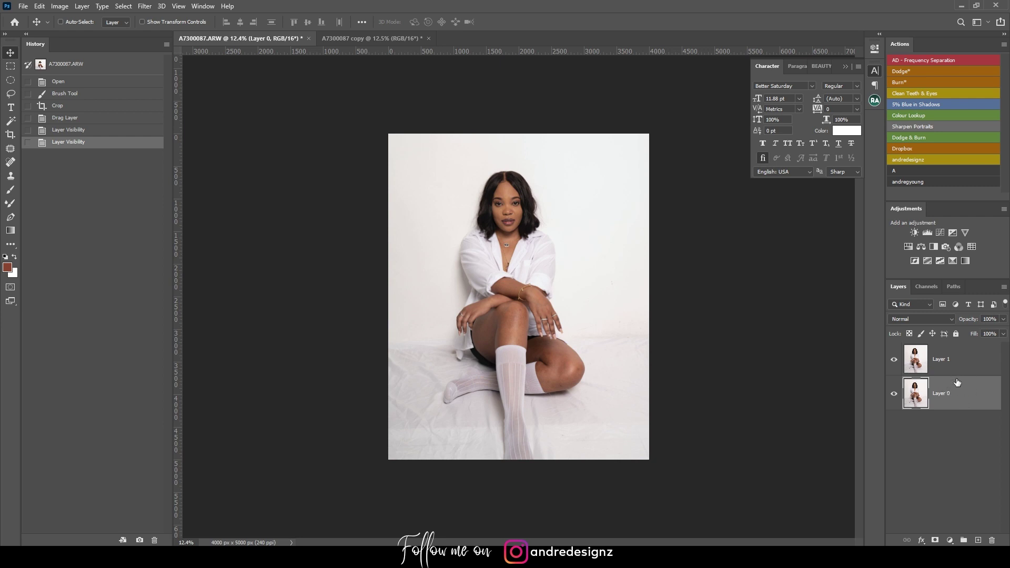
{"action": "key", "text": "ctrl+shift+b"}
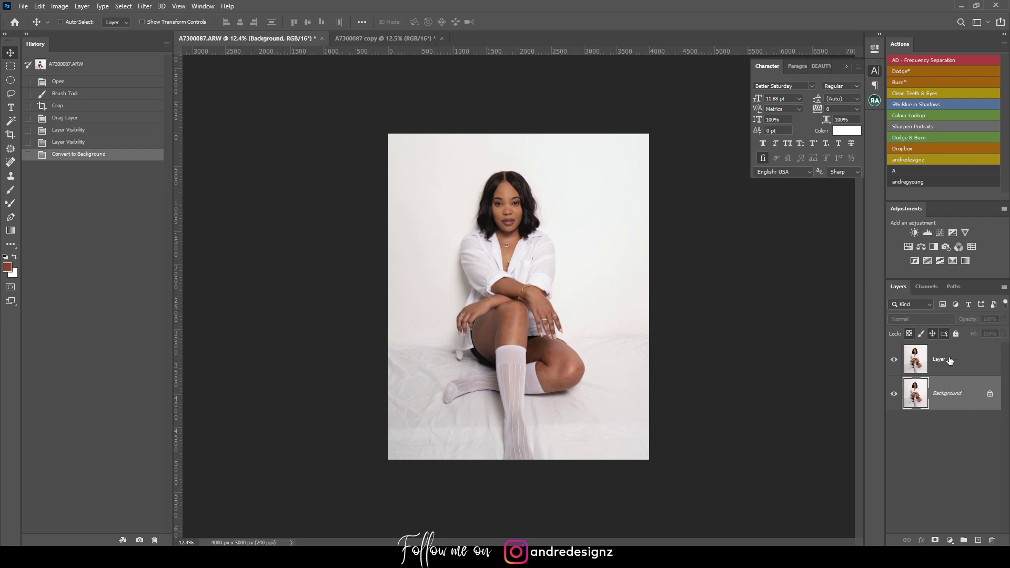
{"action": "left_click", "coordinate": [950, 360]}
{"action": "key", "text": "ctrl+t"}
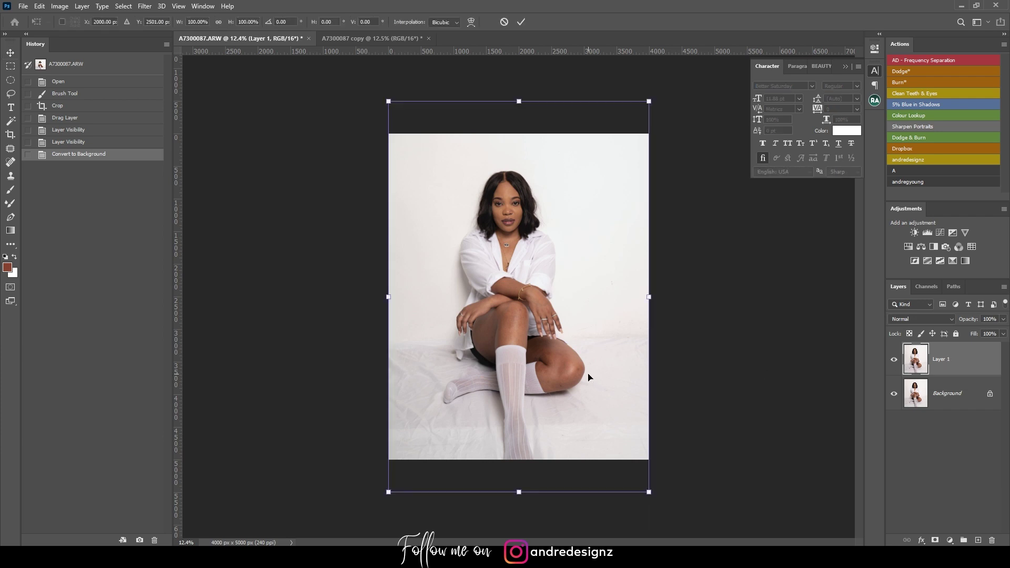
{"action": "left_click_drag", "start_coordinate": [651, 493], "coordinate": [628, 462]}
{"action": "key", "text": "Return"}
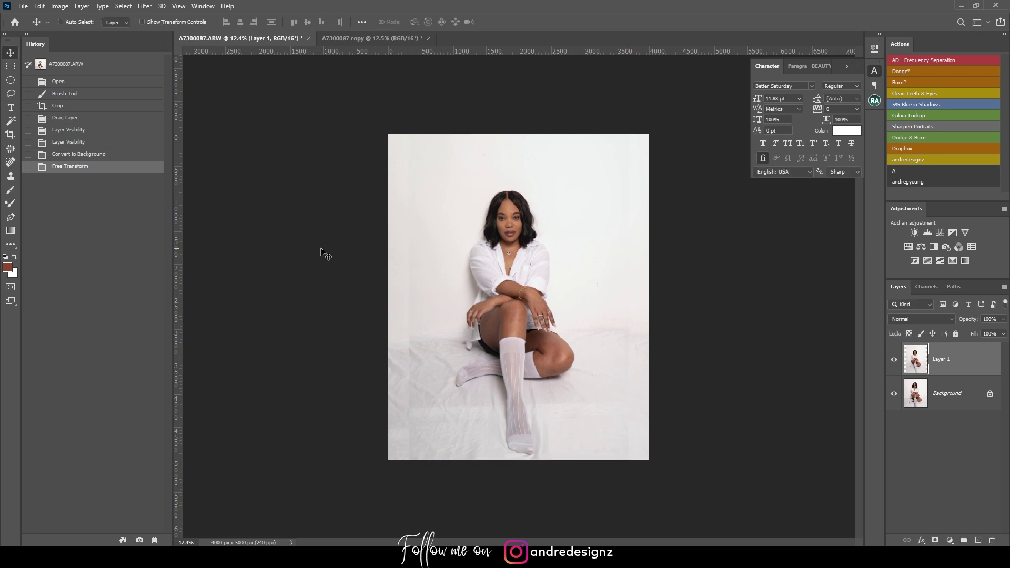
Select the strip of Layer 1 left of the woman and stretch it outward past the canvas's left edge
{"action": "left_click", "coordinate": [11, 66]}
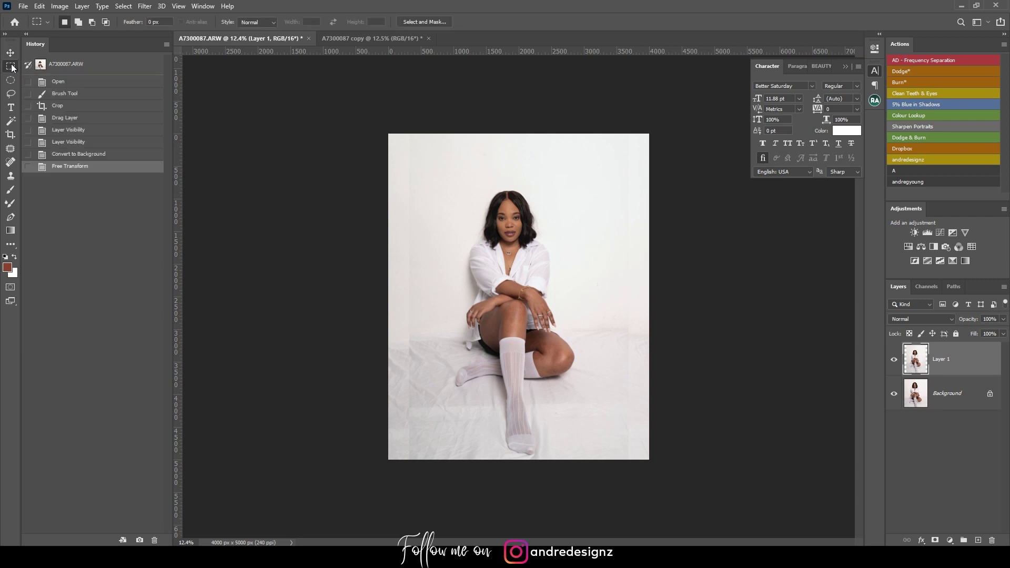
{"action": "left_click_drag", "start_coordinate": [388, 134], "coordinate": [447, 489]}
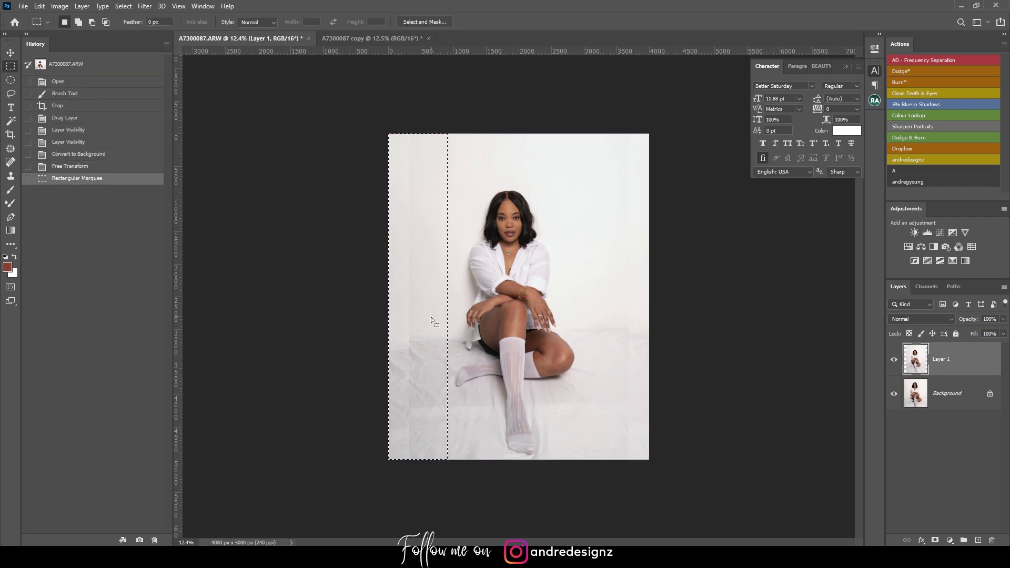
{"action": "key", "text": "ctrl+t"}
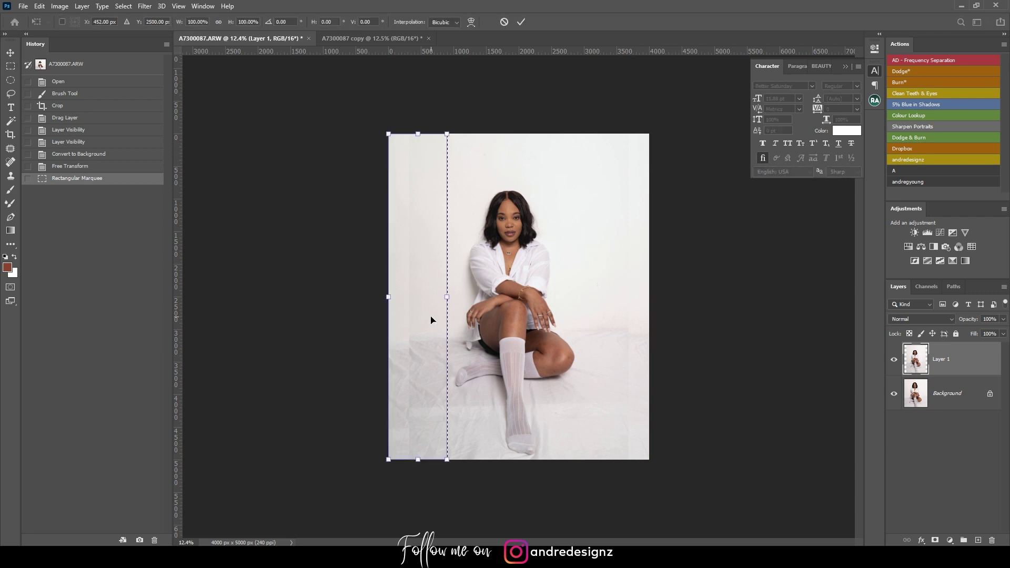
{"action": "left_click_drag", "start_coordinate": [388, 298], "coordinate": [348, 298]}
{"action": "key", "text": "Return"}
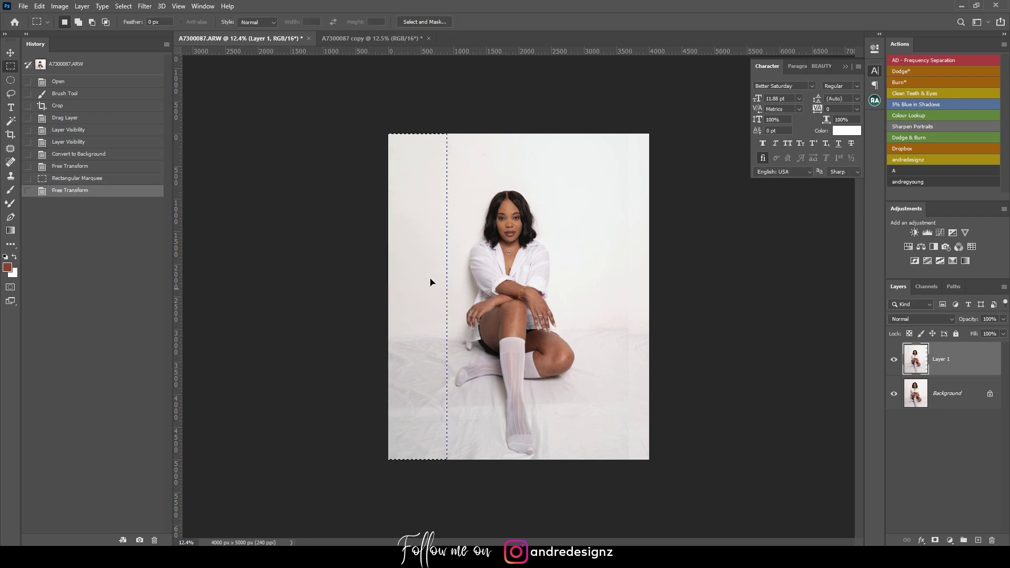
Select the strip right of the woman, stretch it outward to about 149% width past the canvas's right edge, and clear the selection
{"action": "left_click_drag", "start_coordinate": [611, 123], "coordinate": [773, 515]}
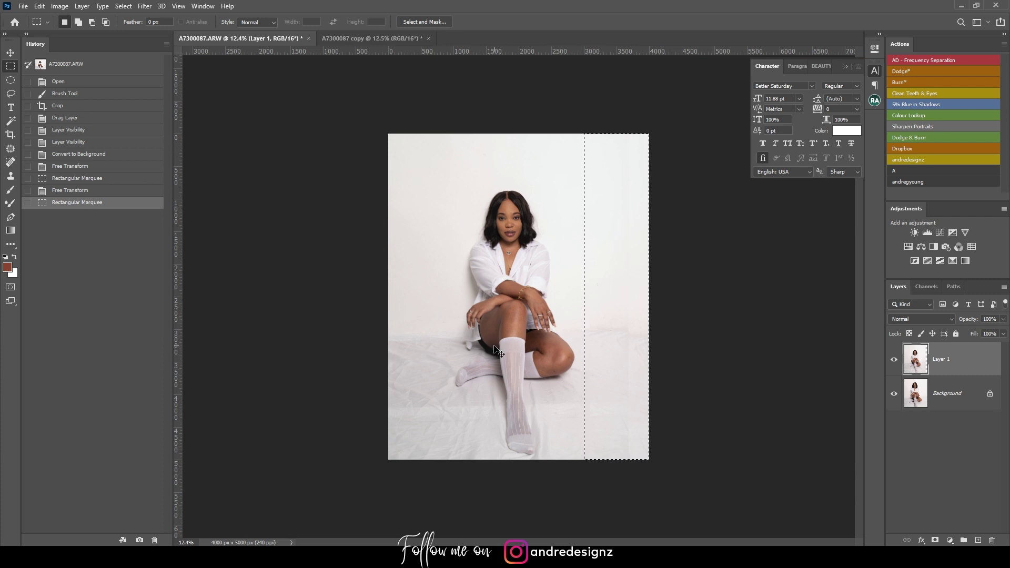
{"action": "key", "text": "ctrl+t"}
{"action": "left_click_drag", "start_coordinate": [649, 297], "coordinate": [683, 299]}
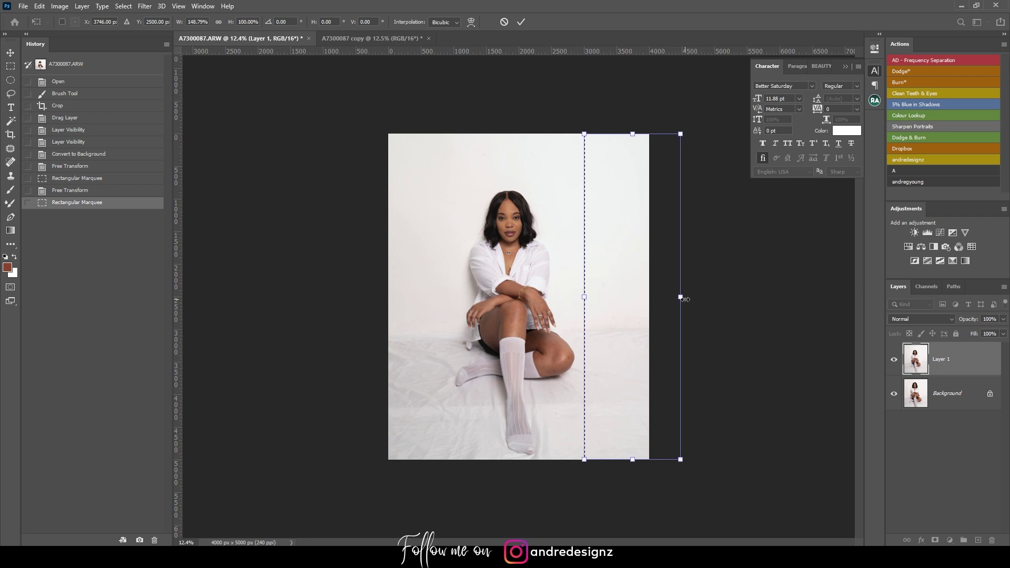
{"action": "key", "text": "Return"}
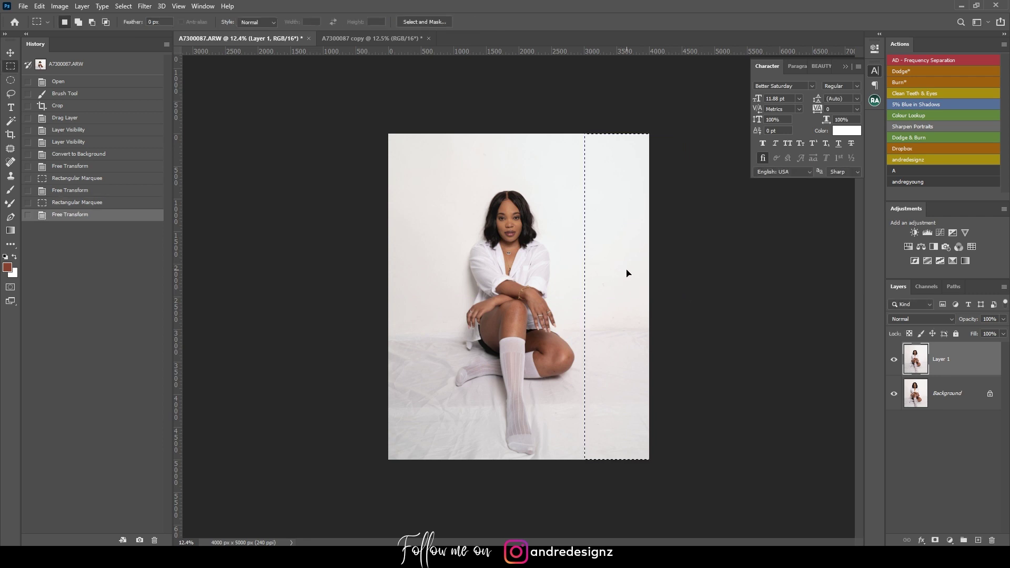
{"action": "key", "text": "ctrl+d"}
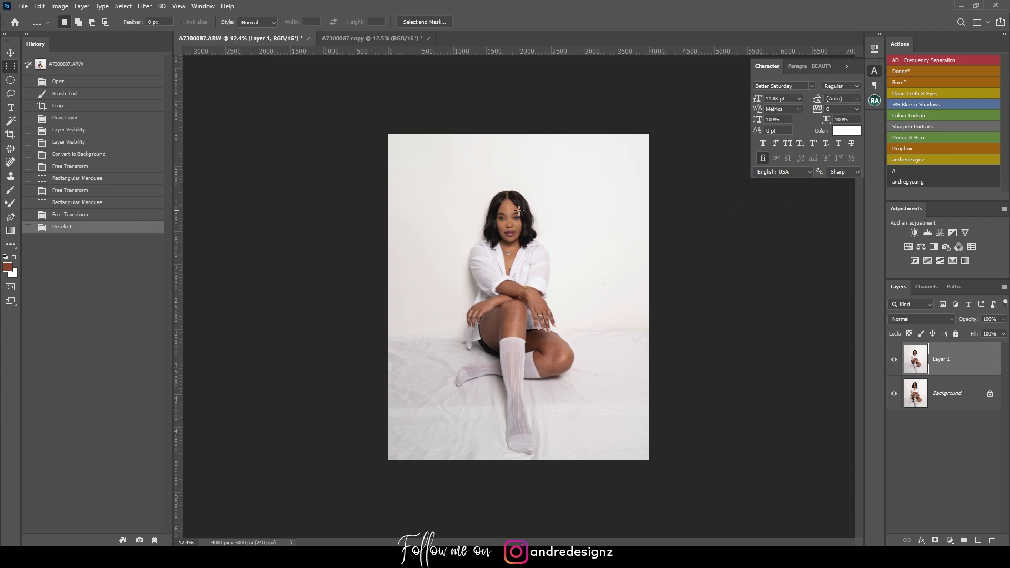
Patch the blemishes on the woman's forehead on Layer 1 with clean skin from nearby, using the Patch tool in Source mode
{"action": "scroll", "coordinate": [519, 210], "scroll_direction": "up", "scroll_amount": 15}
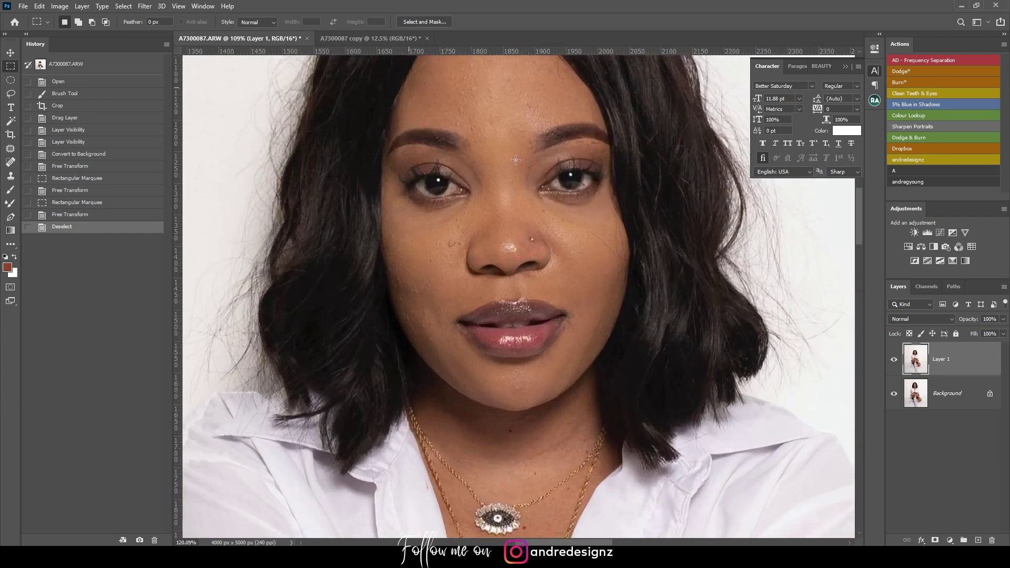
{"action": "left_click_drag", "start_coordinate": [513, 134], "coordinate": [504, 235]}
{"action": "scroll", "coordinate": [504, 234], "scroll_direction": "down", "scroll_amount": 2}
{"action": "scroll", "coordinate": [497, 198], "scroll_direction": "down", "scroll_amount": 2}
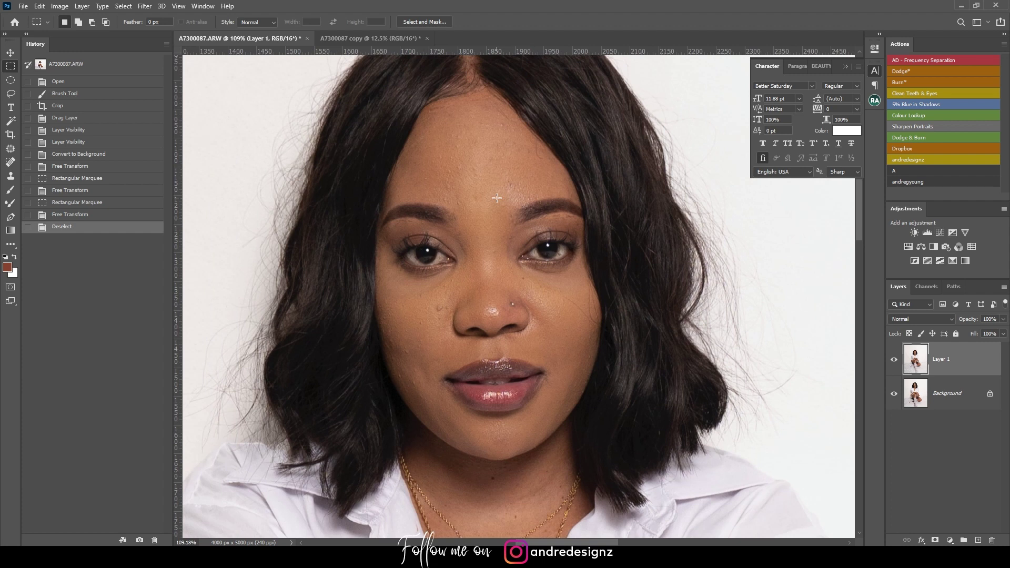
{"action": "key", "text": "j"}
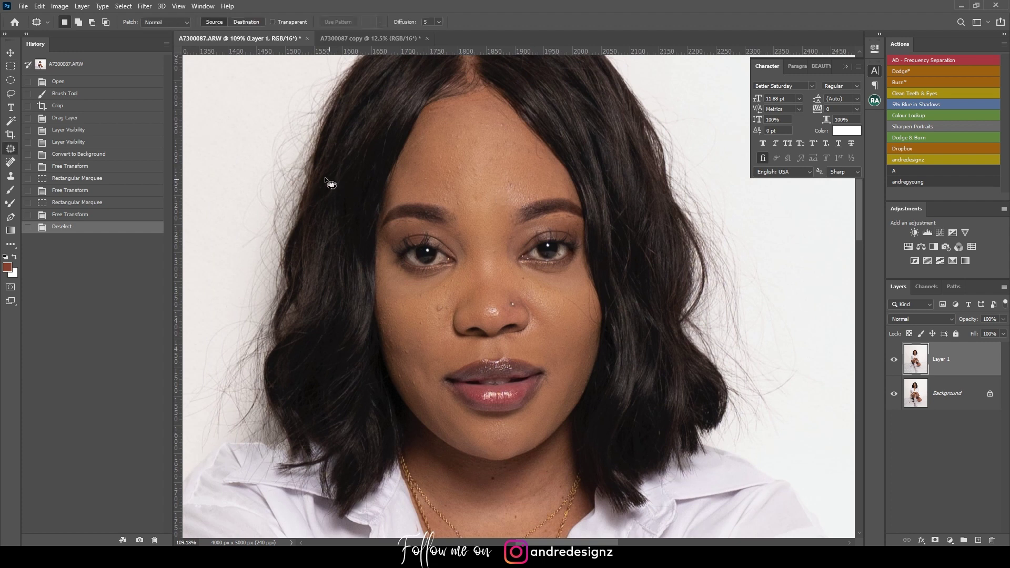
{"action": "mouse_move", "coordinate": [501, 132]}
{"action": "left_mouse_down"}
{"action": "mouse_move", "coordinate": [506, 124]}
{"action": "mouse_move", "coordinate": [526, 149]}
{"action": "mouse_move", "coordinate": [517, 140]}
{"action": "left_mouse_up"}
{"action": "key", "text": "ctrl+d"}
{"action": "mouse_move", "coordinate": [513, 145]}
{"action": "left_mouse_down"}
{"action": "mouse_move", "coordinate": [534, 162]}
{"action": "mouse_move", "coordinate": [545, 153]}
{"action": "left_mouse_up"}
{"action": "key", "text": "ctrl+d"}
{"action": "mouse_move", "coordinate": [546, 158]}
{"action": "left_mouse_down"}
{"action": "mouse_move", "coordinate": [504, 183]}
{"action": "mouse_move", "coordinate": [523, 184]}
{"action": "mouse_move", "coordinate": [488, 200]}
{"action": "mouse_move", "coordinate": [477, 186]}
{"action": "mouse_move", "coordinate": [485, 176]}
{"action": "mouse_move", "coordinate": [490, 192]}
{"action": "mouse_move", "coordinate": [443, 194]}
{"action": "left_mouse_up"}
{"action": "key", "text": "ctrl+d"}
{"action": "key", "text": "ctrl+d"}
{"action": "key", "text": "ctrl+d"}
{"action": "left_click_drag", "start_coordinate": [443, 193], "coordinate": [468, 199]}
{"action": "mouse_move", "coordinate": [463, 209]}
{"action": "left_mouse_down"}
{"action": "mouse_move", "coordinate": [480, 219]}
{"action": "mouse_move", "coordinate": [458, 228]}
{"action": "mouse_move", "coordinate": [536, 121]}
{"action": "mouse_move", "coordinate": [515, 166]}
{"action": "mouse_move", "coordinate": [489, 153]}
{"action": "mouse_move", "coordinate": [505, 151]}
{"action": "left_mouse_up"}
{"action": "key", "text": "ctrl+d"}
{"action": "key", "text": "ctrl+d"}
{"action": "key", "text": "ctrl+d"}
{"action": "mouse_move", "coordinate": [499, 153]}
{"action": "left_mouse_down"}
{"action": "mouse_move", "coordinate": [487, 153]}
{"action": "mouse_move", "coordinate": [515, 152]}
{"action": "mouse_move", "coordinate": [504, 152]}
{"action": "left_mouse_up"}
{"action": "key", "text": "ctrl+d"}
{"action": "key", "text": "ctrl+d"}
Patch the blemishes around the woman's nose and cheeks with neighbouring clean skin, clearing the selection after each repair
{"action": "left_click_drag", "start_coordinate": [523, 222], "coordinate": [502, 242]}
{"action": "key", "text": "ctrl+d"}
{"action": "left_click_drag", "start_coordinate": [501, 284], "coordinate": [500, 286]}
{"action": "left_click_drag", "start_coordinate": [498, 283], "coordinate": [521, 276]}
{"action": "key", "text": "ctrl+d"}
{"action": "mouse_move", "coordinate": [527, 307]}
{"action": "left_mouse_down"}
{"action": "mouse_move", "coordinate": [533, 279]}
{"action": "mouse_move", "coordinate": [557, 263]}
{"action": "left_mouse_up"}
{"action": "key", "text": "ctrl+d"}
{"action": "mouse_move", "coordinate": [509, 269]}
{"action": "left_mouse_down"}
{"action": "mouse_move", "coordinate": [503, 287]}
{"action": "mouse_move", "coordinate": [513, 271]}
{"action": "mouse_move", "coordinate": [569, 247]}
{"action": "left_mouse_up"}
{"action": "key", "text": "ctrl+d"}
{"action": "mouse_move", "coordinate": [545, 247]}
{"action": "left_mouse_down"}
{"action": "mouse_move", "coordinate": [423, 239]}
{"action": "mouse_move", "coordinate": [465, 247]}
{"action": "mouse_move", "coordinate": [473, 272]}
{"action": "left_mouse_up"}
{"action": "key", "text": "ctrl+d"}
{"action": "key", "text": "ctrl+d"}
{"action": "left_click_drag", "start_coordinate": [472, 277], "coordinate": [459, 316]}
{"action": "key", "text": "ctrl+d"}
{"action": "key", "text": "ctrl+d"}
{"action": "left_click_drag", "start_coordinate": [458, 321], "coordinate": [465, 294]}
{"action": "key", "text": "ctrl+d"}
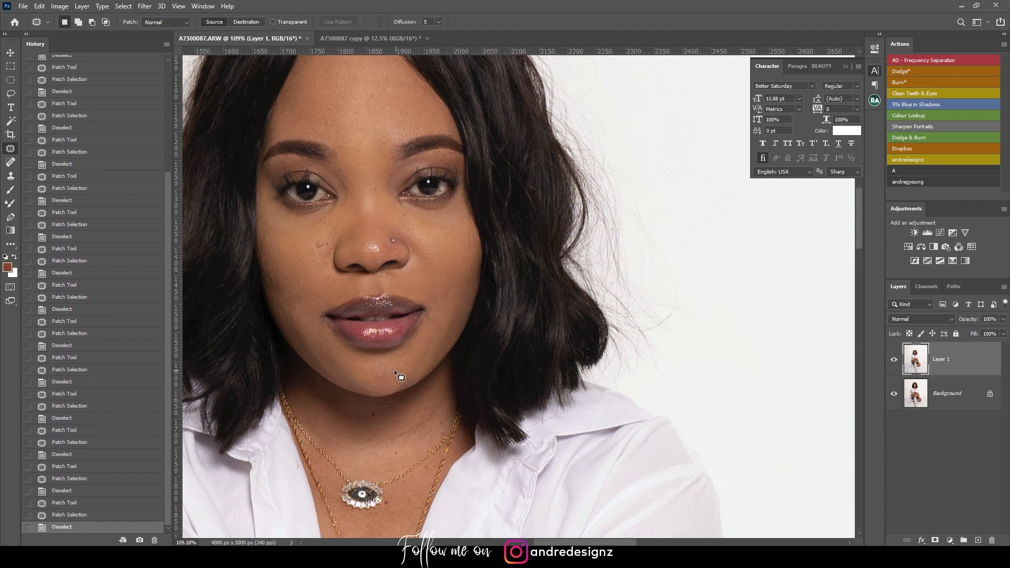
Patch the marks on the woman's chin and beside the bridge of her nose near her left eye
{"action": "left_click_drag", "start_coordinate": [390, 385], "coordinate": [385, 370]}
{"action": "left_click_drag", "start_coordinate": [385, 374], "coordinate": [410, 363]}
{"action": "key", "text": "ctrl+d"}
{"action": "left_click_drag", "start_coordinate": [430, 249], "coordinate": [387, 277]}
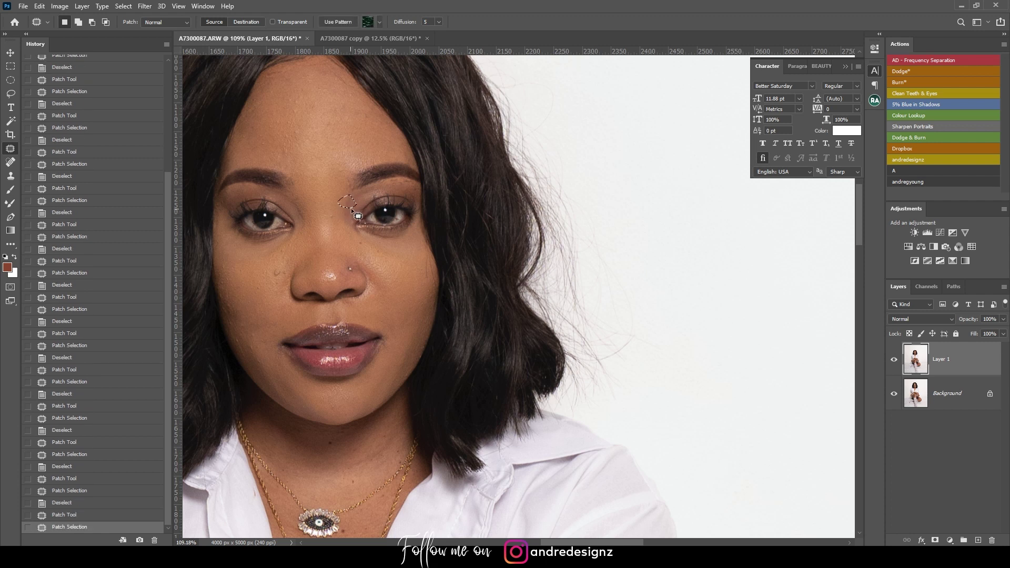
{"action": "left_click_drag", "start_coordinate": [352, 206], "coordinate": [350, 201]}
{"action": "mouse_move", "coordinate": [349, 206]}
{"action": "left_mouse_down"}
{"action": "mouse_move", "coordinate": [358, 201]}
{"action": "mouse_move", "coordinate": [334, 211]}
{"action": "left_mouse_up"}
{"action": "key", "text": "ctrl+d"}
{"action": "left_click_drag", "start_coordinate": [332, 216], "coordinate": [340, 232]}
{"action": "key", "text": "ctrl+d"}
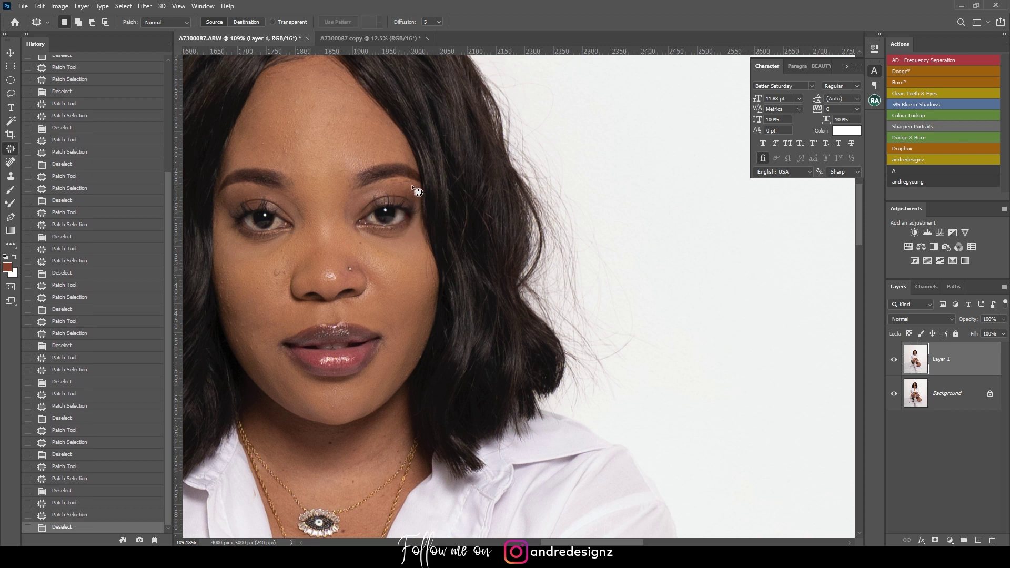
Patch the small marks beneath the outer end of the woman's left eyebrow
{"action": "mouse_move", "coordinate": [411, 186]}
{"action": "left_mouse_down"}
{"action": "mouse_move", "coordinate": [391, 183]}
{"action": "mouse_move", "coordinate": [410, 195]}
{"action": "mouse_move", "coordinate": [397, 178]}
{"action": "mouse_move", "coordinate": [390, 194]}
{"action": "mouse_move", "coordinate": [388, 184]}
{"action": "left_mouse_up"}
{"action": "key", "text": "ctrl+d"}
{"action": "key", "text": "ctrl+d"}
{"action": "left_click_drag", "start_coordinate": [392, 185], "coordinate": [399, 187]}
{"action": "key", "text": "ctrl+d"}
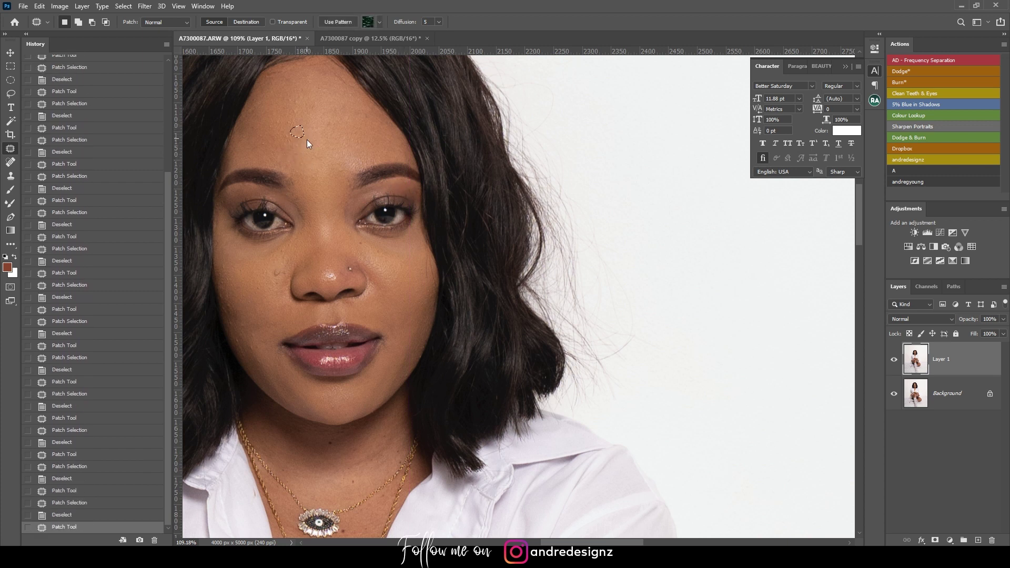
Patch the remaining spots across the woman's forehead, from above the eyebrows to the hairline
{"action": "left_click_drag", "start_coordinate": [293, 164], "coordinate": [300, 150]}
{"action": "key", "text": "ctrl+d"}
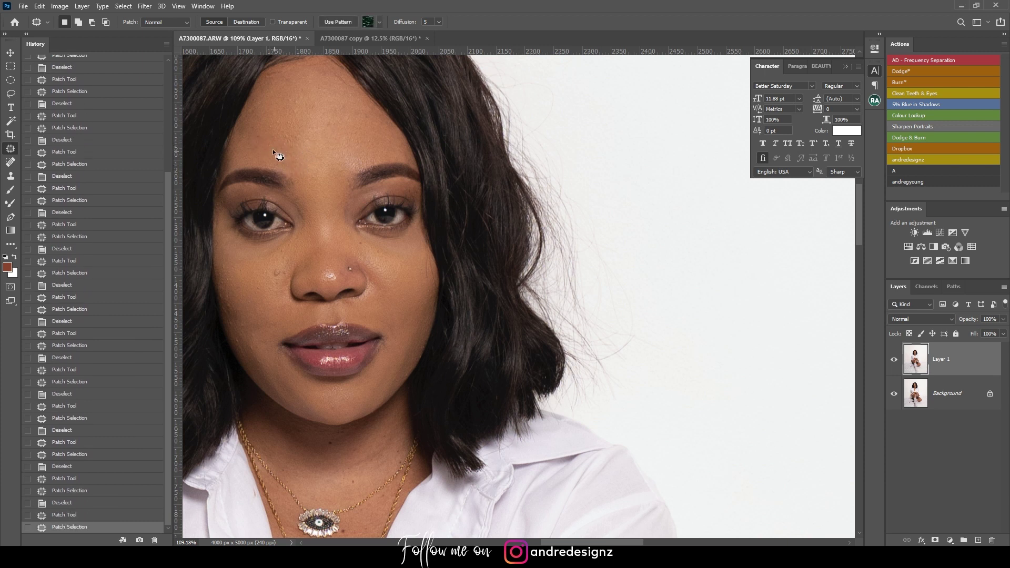
{"action": "left_click_drag", "start_coordinate": [304, 106], "coordinate": [302, 103]}
{"action": "key", "text": "ctrl+d"}
{"action": "mouse_move", "coordinate": [299, 102]}
{"action": "left_mouse_down"}
{"action": "mouse_move", "coordinate": [323, 89]}
{"action": "mouse_move", "coordinate": [331, 104]}
{"action": "left_mouse_up"}
{"action": "key", "text": "ctrl+d"}
{"action": "key", "text": "ctrl+d"}
{"action": "left_click_drag", "start_coordinate": [262, 77], "coordinate": [284, 78]}
{"action": "left_click_drag", "start_coordinate": [281, 78], "coordinate": [291, 97]}
{"action": "key", "text": "ctrl+d"}
{"action": "left_click_drag", "start_coordinate": [267, 131], "coordinate": [280, 141]}
{"action": "key", "text": "ctrl+d"}
Patch the spots on the woman's chest beside the pendant and the mark on the side of her neck
{"action": "left_click_drag", "start_coordinate": [358, 230], "coordinate": [401, 100]}
{"action": "left_click_drag", "start_coordinate": [403, 139], "coordinate": [402, 107]}
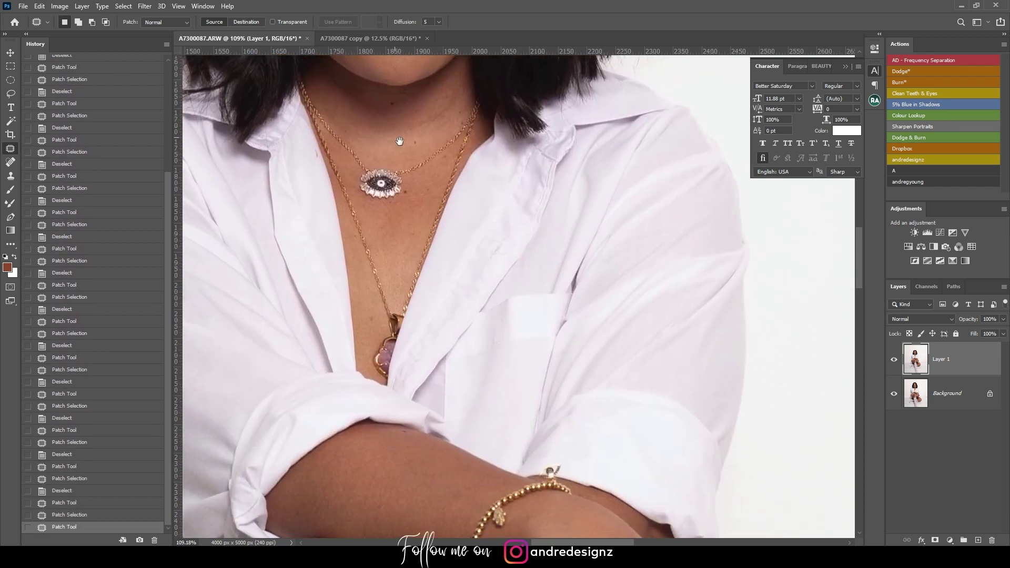
{"action": "left_click_drag", "start_coordinate": [370, 325], "coordinate": [377, 314]}
{"action": "left_click_drag", "start_coordinate": [372, 319], "coordinate": [373, 326]}
{"action": "key", "text": "ctrl+d"}
{"action": "left_click_drag", "start_coordinate": [439, 133], "coordinate": [449, 209]}
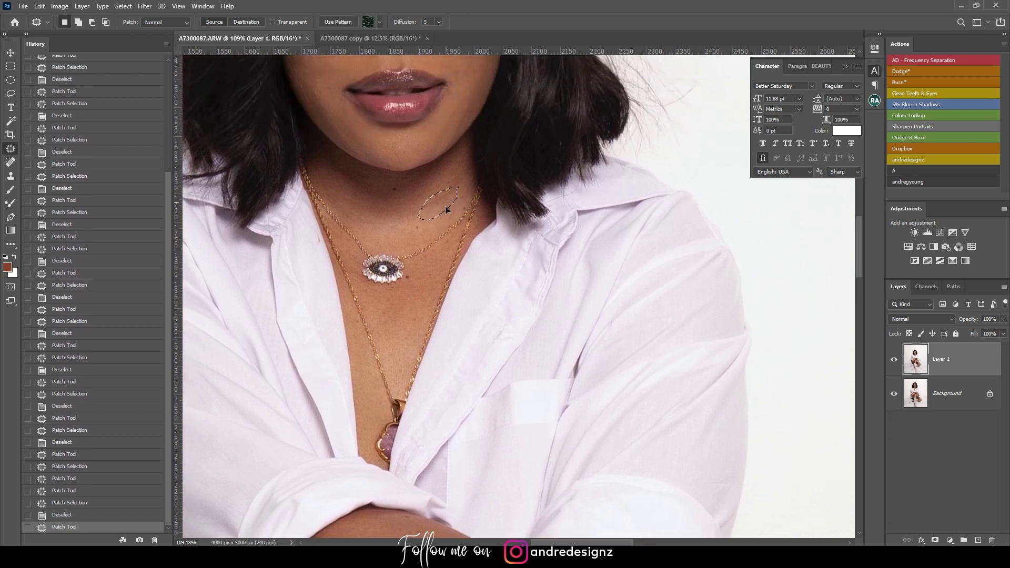
Patch the marks on the back of the woman's left hand below the bracelet
{"action": "left_click_drag", "start_coordinate": [247, 437], "coordinate": [386, 139]}
{"action": "left_click_drag", "start_coordinate": [554, 205], "coordinate": [435, 148]}
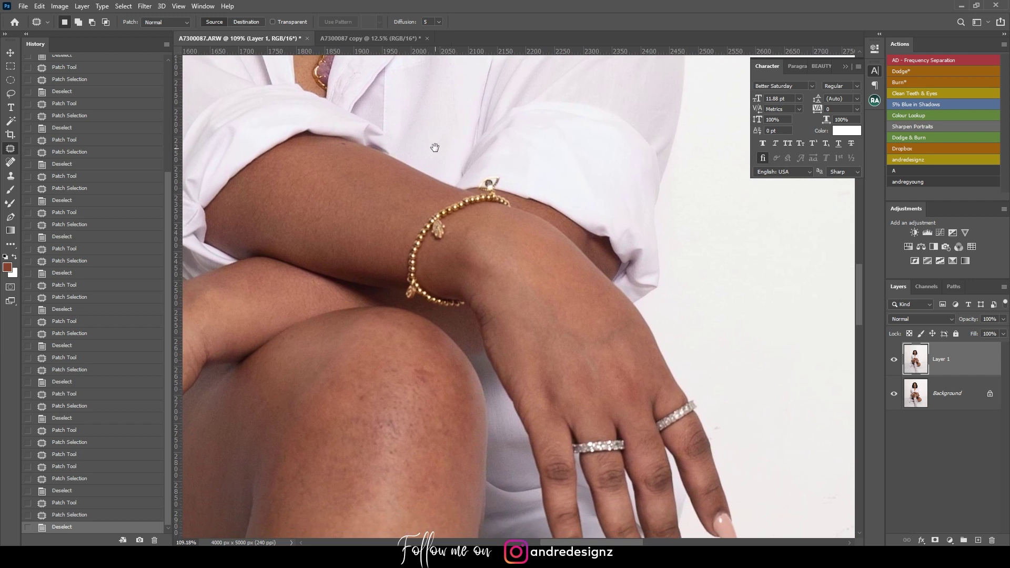
{"action": "left_click_drag", "start_coordinate": [429, 203], "coordinate": [419, 158]}
{"action": "left_click_drag", "start_coordinate": [482, 190], "coordinate": [414, 184]}
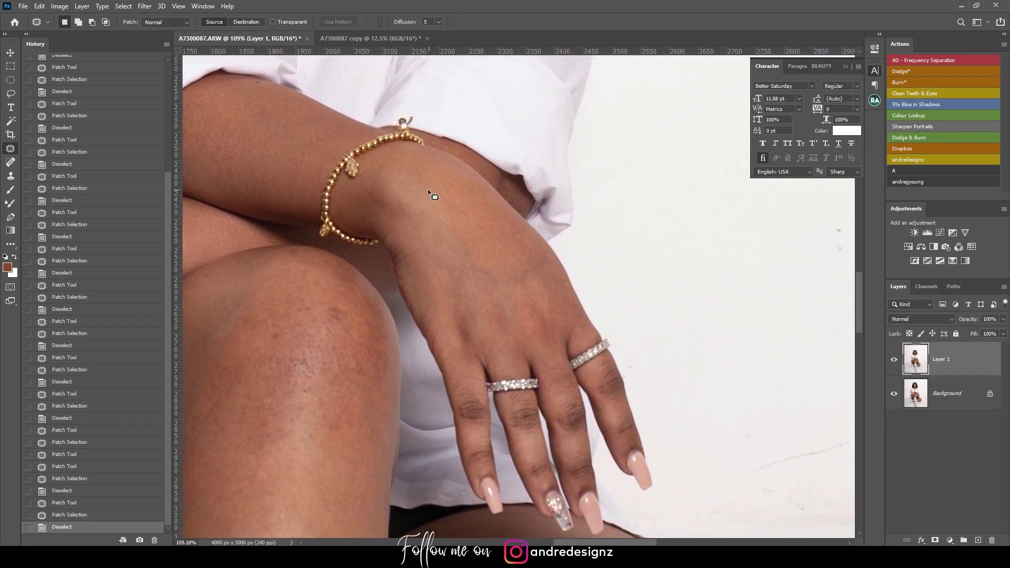
{"action": "left_click_drag", "start_coordinate": [478, 244], "coordinate": [432, 193]}
{"action": "mouse_move", "coordinate": [447, 220]}
{"action": "left_mouse_down"}
{"action": "mouse_move", "coordinate": [485, 236]}
{"action": "mouse_move", "coordinate": [482, 296]}
{"action": "mouse_move", "coordinate": [477, 253]}
{"action": "left_mouse_up"}
{"action": "key", "text": "ctrl+d"}
{"action": "mouse_move", "coordinate": [487, 271]}
{"action": "left_mouse_down"}
{"action": "mouse_move", "coordinate": [497, 247]}
{"action": "mouse_move", "coordinate": [507, 269]}
{"action": "mouse_move", "coordinate": [520, 248]}
{"action": "mouse_move", "coordinate": [496, 254]}
{"action": "left_mouse_up"}
{"action": "key", "text": "ctrl+d"}
{"action": "key", "text": "ctrl+d"}
{"action": "mouse_move", "coordinate": [455, 295]}
{"action": "left_mouse_down"}
{"action": "mouse_move", "coordinate": [487, 202]}
{"action": "mouse_move", "coordinate": [483, 166]}
{"action": "mouse_move", "coordinate": [494, 207]}
{"action": "mouse_move", "coordinate": [486, 111]}
{"action": "left_mouse_up"}
{"action": "left_click_drag", "start_coordinate": [486, 129], "coordinate": [492, 165]}
{"action": "left_click", "coordinate": [489, 177]}
Patch the spots on the woman's bent left knee with nearby clean skin
{"action": "mouse_move", "coordinate": [471, 263]}
{"action": "left_mouse_down"}
{"action": "mouse_move", "coordinate": [633, 196]}
{"action": "mouse_move", "coordinate": [415, 236]}
{"action": "left_mouse_up"}
{"action": "left_click_drag", "start_coordinate": [601, 339], "coordinate": [379, 199]}
{"action": "left_click_drag", "start_coordinate": [369, 269], "coordinate": [448, 125]}
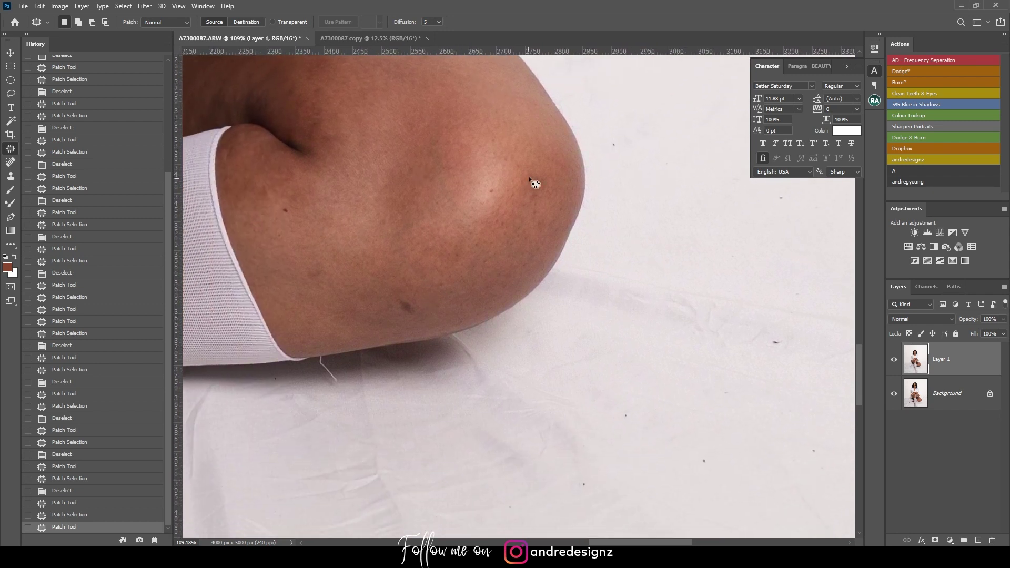
{"action": "left_click_drag", "start_coordinate": [547, 205], "coordinate": [543, 167]}
{"action": "left_click_drag", "start_coordinate": [539, 184], "coordinate": [567, 187]}
{"action": "key", "text": "ctrl+d"}
Patch the uneven marks on the thigh of the woman's bent left leg, between the sock and the knee
{"action": "left_click_drag", "start_coordinate": [456, 145], "coordinate": [598, 252]}
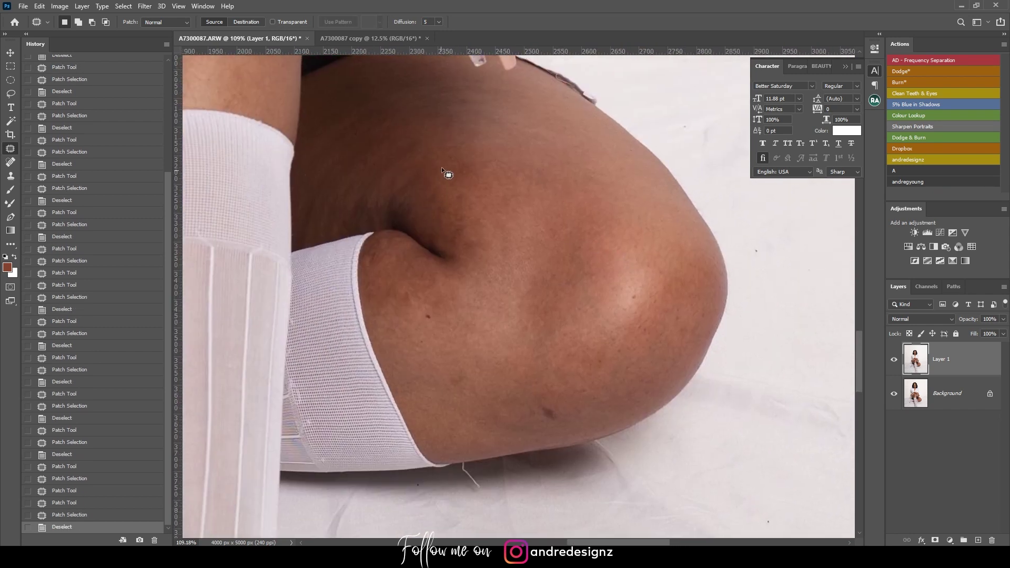
{"action": "left_click_drag", "start_coordinate": [424, 132], "coordinate": [450, 118]}
{"action": "left_click_drag", "start_coordinate": [442, 130], "coordinate": [509, 127]}
{"action": "key", "text": "ctrl+d"}
{"action": "mouse_move", "coordinate": [486, 171]}
{"action": "left_mouse_down"}
{"action": "mouse_move", "coordinate": [440, 197]}
{"action": "mouse_move", "coordinate": [485, 179]}
{"action": "left_mouse_up"}
{"action": "left_click_drag", "start_coordinate": [476, 190], "coordinate": [517, 185]}
{"action": "key", "text": "ctrl+d"}
{"action": "mouse_move", "coordinate": [558, 121]}
{"action": "left_mouse_down"}
{"action": "mouse_move", "coordinate": [515, 138]}
{"action": "mouse_move", "coordinate": [554, 141]}
{"action": "left_mouse_up"}
{"action": "left_click_drag", "start_coordinate": [546, 134], "coordinate": [596, 176]}
{"action": "key", "text": "ctrl+d"}
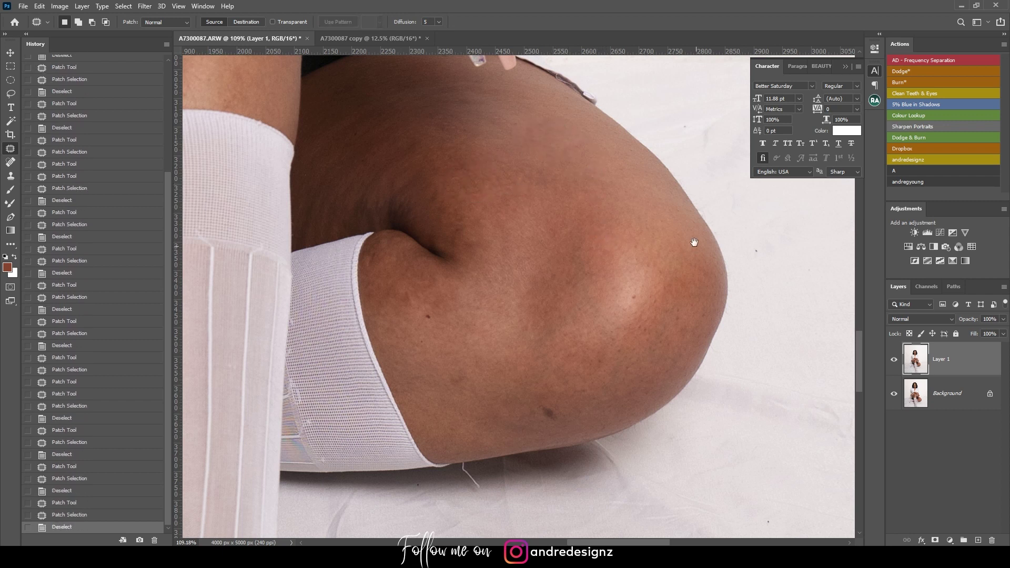
Patch the dark specks on the white backdrop and floor sheet beside the woman's bent knee
{"action": "left_click_drag", "start_coordinate": [695, 242], "coordinate": [316, 205]}
{"action": "mouse_move", "coordinate": [566, 245]}
{"action": "left_mouse_down"}
{"action": "mouse_move", "coordinate": [603, 271]}
{"action": "mouse_move", "coordinate": [433, 197]}
{"action": "mouse_move", "coordinate": [449, 228]}
{"action": "mouse_move", "coordinate": [423, 195]}
{"action": "left_mouse_up"}
{"action": "left_click_drag", "start_coordinate": [413, 211], "coordinate": [490, 199]}
{"action": "key", "text": "ctrl+d"}
{"action": "left_click_drag", "start_coordinate": [417, 116], "coordinate": [477, 321]}
{"action": "mouse_move", "coordinate": [391, 264]}
{"action": "left_mouse_down"}
{"action": "mouse_move", "coordinate": [352, 285]}
{"action": "mouse_move", "coordinate": [488, 333]}
{"action": "mouse_move", "coordinate": [531, 132]}
{"action": "left_mouse_up"}
{"action": "key", "text": "ctrl+d"}
{"action": "left_click_drag", "start_coordinate": [342, 162], "coordinate": [577, 169]}
{"action": "left_click_drag", "start_coordinate": [492, 193], "coordinate": [604, 142]}
{"action": "mouse_move", "coordinate": [556, 107]}
{"action": "left_mouse_down"}
{"action": "mouse_move", "coordinate": [464, 277]}
{"action": "mouse_move", "coordinate": [413, 310]}
{"action": "left_mouse_up"}
{"action": "mouse_move", "coordinate": [462, 340]}
{"action": "left_mouse_down"}
{"action": "mouse_move", "coordinate": [647, 363]}
{"action": "mouse_move", "coordinate": [664, 347]}
{"action": "left_mouse_up"}
{"action": "mouse_move", "coordinate": [638, 335]}
{"action": "left_mouse_down"}
{"action": "mouse_move", "coordinate": [659, 219]}
{"action": "mouse_move", "coordinate": [636, 205]}
{"action": "left_mouse_up"}
{"action": "mouse_move", "coordinate": [613, 280]}
{"action": "left_mouse_down"}
{"action": "mouse_move", "coordinate": [603, 280]}
{"action": "mouse_move", "coordinate": [677, 323]}
{"action": "mouse_move", "coordinate": [679, 261]}
{"action": "left_mouse_up"}
{"action": "key", "text": "ctrl+d"}
{"action": "mouse_move", "coordinate": [788, 295]}
{"action": "left_mouse_down"}
{"action": "mouse_move", "coordinate": [703, 380]}
{"action": "mouse_move", "coordinate": [789, 332]}
{"action": "left_mouse_up"}
{"action": "left_click_drag", "start_coordinate": [727, 318], "coordinate": [687, 278]}
{"action": "key", "text": "ctrl+d"}
{"action": "mouse_move", "coordinate": [716, 349]}
{"action": "left_mouse_down"}
{"action": "mouse_move", "coordinate": [791, 369]}
{"action": "mouse_move", "coordinate": [789, 360]}
{"action": "left_mouse_up"}
{"action": "left_click_drag", "start_coordinate": [754, 365], "coordinate": [734, 294]}
{"action": "left_click", "coordinate": [600, 242]}
{"action": "left_click_drag", "start_coordinate": [587, 238], "coordinate": [263, 180]}
{"action": "mouse_move", "coordinate": [479, 260]}
{"action": "left_mouse_down"}
{"action": "mouse_move", "coordinate": [506, 330]}
{"action": "mouse_move", "coordinate": [541, 280]}
{"action": "left_mouse_up"}
{"action": "left_click_drag", "start_coordinate": [522, 289], "coordinate": [486, 213]}
{"action": "key", "text": "ctrl+d"}
Patch the marks on the white wall to the woman's left and above her with clean wall areas
{"action": "scroll", "coordinate": [496, 211], "scroll_direction": "down", "scroll_amount": 5}
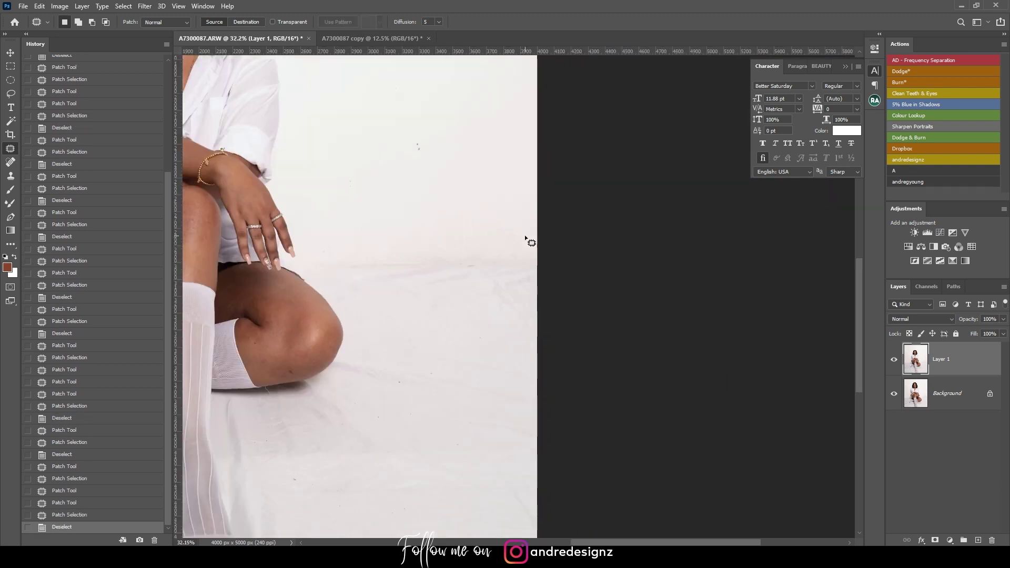
{"action": "scroll", "coordinate": [502, 230], "scroll_direction": "down", "scroll_amount": 2}
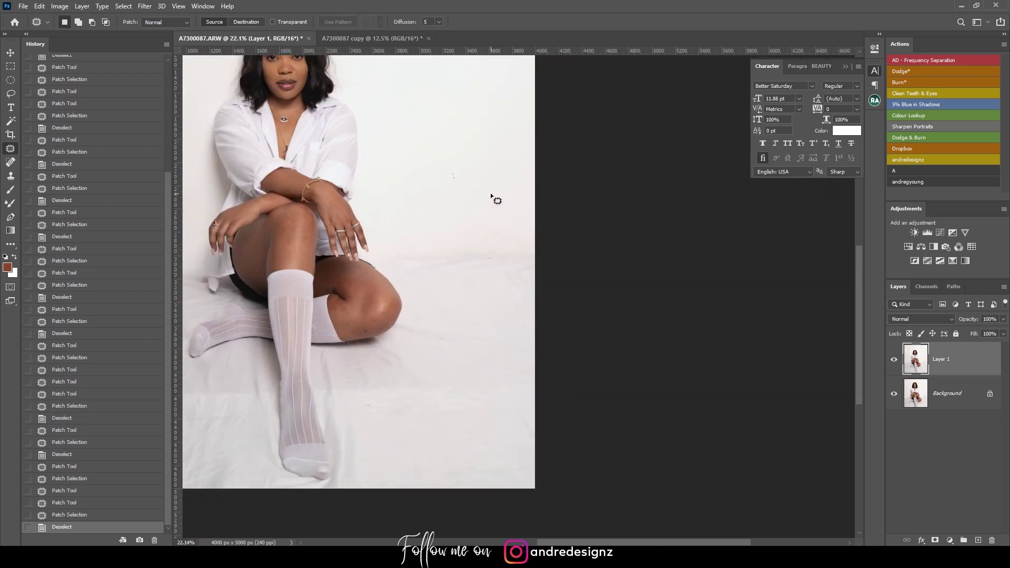
{"action": "left_click_drag", "start_coordinate": [476, 204], "coordinate": [489, 192]}
{"action": "left_click_drag", "start_coordinate": [463, 179], "coordinate": [501, 217]}
{"action": "key", "text": "ctrl+d"}
{"action": "left_click_drag", "start_coordinate": [456, 150], "coordinate": [538, 332]}
{"action": "mouse_move", "coordinate": [354, 109]}
{"action": "left_mouse_down"}
{"action": "mouse_move", "coordinate": [341, 107]}
{"action": "mouse_move", "coordinate": [392, 131]}
{"action": "mouse_move", "coordinate": [418, 164]}
{"action": "mouse_move", "coordinate": [505, 179]}
{"action": "left_mouse_up"}
{"action": "key", "text": "ctrl+d"}
Patch the marks on the wall on the woman's right side, down to where it meets the floor sheet
{"action": "left_click_drag", "start_coordinate": [441, 230], "coordinate": [638, 97]}
{"action": "left_click_drag", "start_coordinate": [520, 325], "coordinate": [500, 296]}
{"action": "left_click_drag", "start_coordinate": [503, 311], "coordinate": [505, 185]}
{"action": "key", "text": "ctrl+d"}
{"action": "mouse_move", "coordinate": [435, 232]}
{"action": "left_mouse_down"}
{"action": "mouse_move", "coordinate": [484, 153]}
{"action": "mouse_move", "coordinate": [425, 259]}
{"action": "left_mouse_up"}
{"action": "key", "text": "ctrl+d"}
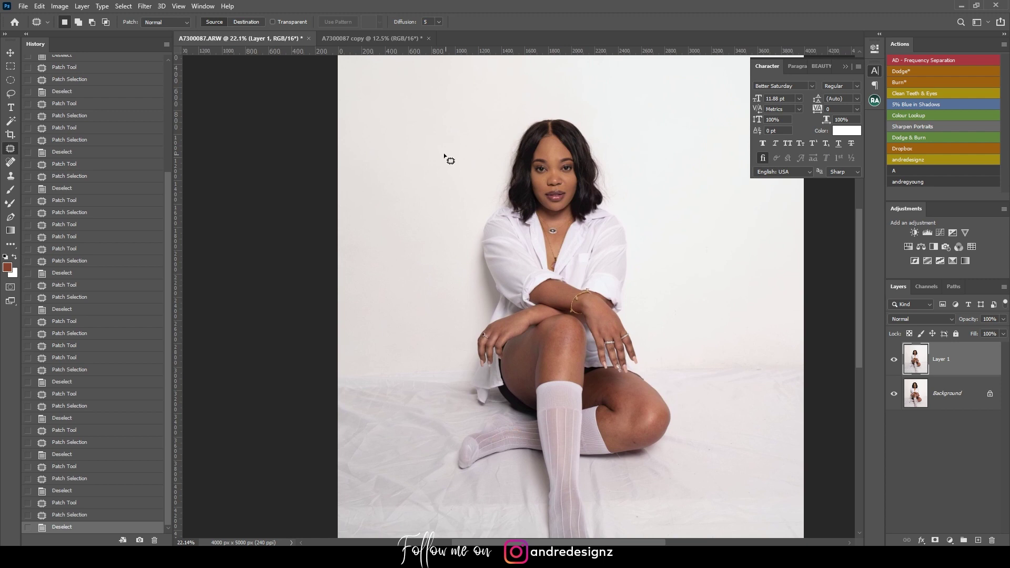
{"action": "left_click_drag", "start_coordinate": [442, 147], "coordinate": [425, 271]}
{"action": "left_click_drag", "start_coordinate": [344, 348], "coordinate": [548, 219]}
{"action": "key", "text": "ctrl+d"}
Patch the marks on the wall to the woman's left, just above the edge of the floor sheet
{"action": "mouse_move", "coordinate": [721, 364]}
{"action": "left_mouse_down"}
{"action": "mouse_move", "coordinate": [458, 172]}
{"action": "mouse_move", "coordinate": [487, 180]}
{"action": "left_mouse_up"}
{"action": "left_click_drag", "start_coordinate": [419, 315], "coordinate": [493, 284]}
{"action": "key", "text": "ctrl+d"}
{"action": "mouse_move", "coordinate": [425, 282]}
{"action": "left_mouse_down"}
{"action": "mouse_move", "coordinate": [570, 331]}
{"action": "mouse_move", "coordinate": [419, 276]}
{"action": "left_mouse_up"}
{"action": "left_click_drag", "start_coordinate": [523, 303], "coordinate": [510, 253]}
{"action": "key", "text": "ctrl+d"}
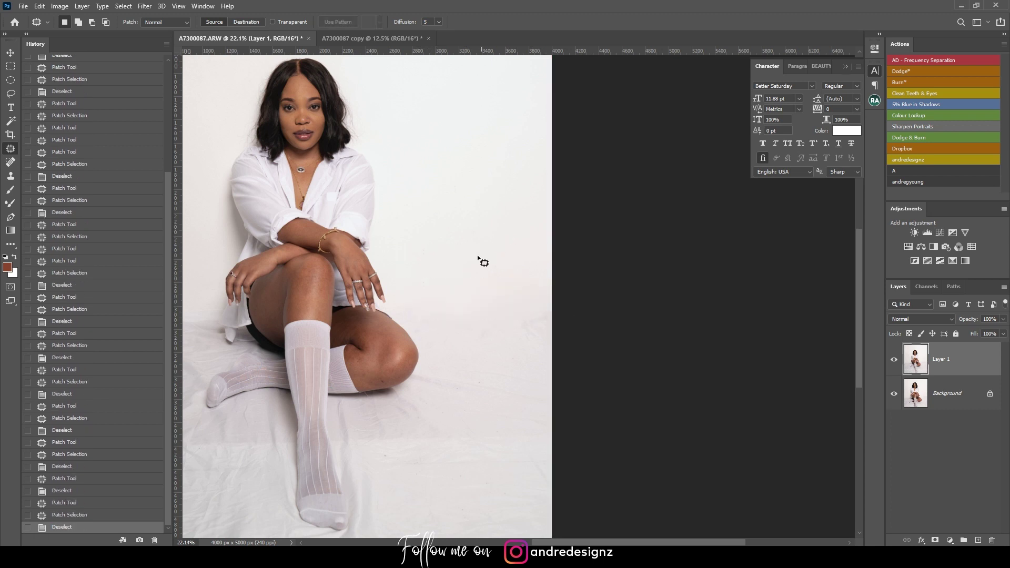
{"action": "left_click_drag", "start_coordinate": [455, 335], "coordinate": [519, 311]}
{"action": "left_click_drag", "start_coordinate": [501, 309], "coordinate": [495, 278]}
{"action": "key", "text": "ctrl+d"}
{"action": "left_click_drag", "start_coordinate": [562, 301], "coordinate": [557, 329]}
{"action": "left_click_drag", "start_coordinate": [537, 310], "coordinate": [541, 273]}
{"action": "key", "text": "ctrl+d"}
Patch the remaining marks low on the wall to the woman's right with cleaner wall areas higher up
{"action": "left_click_drag", "start_coordinate": [447, 230], "coordinate": [550, 190]}
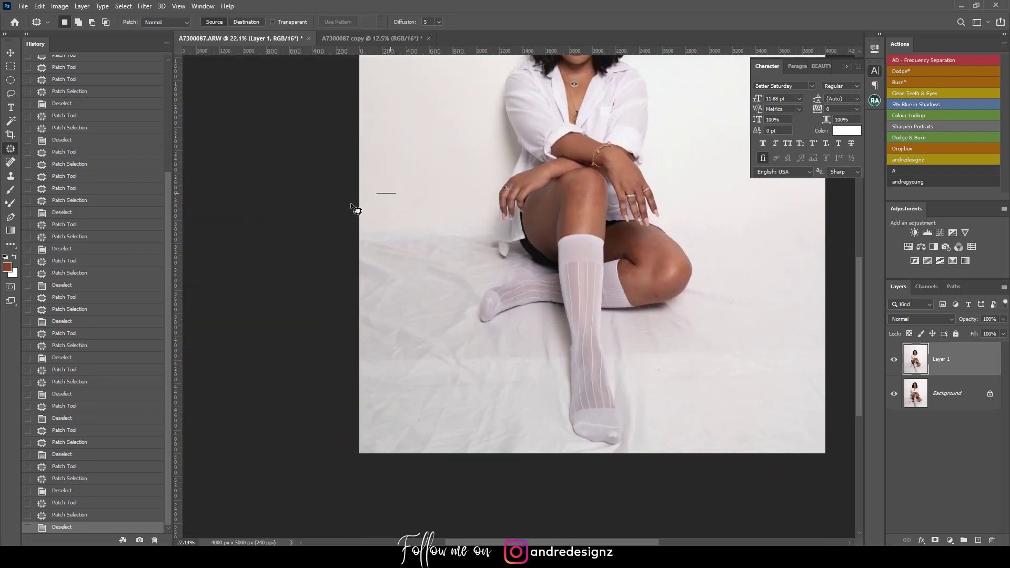
{"action": "mouse_move", "coordinate": [478, 207]}
{"action": "left_mouse_down"}
{"action": "mouse_move", "coordinate": [450, 181]}
{"action": "mouse_move", "coordinate": [450, 163]}
{"action": "mouse_move", "coordinate": [442, 170]}
{"action": "left_mouse_up"}
{"action": "key", "text": "ctrl+d"}
{"action": "left_click_drag", "start_coordinate": [446, 185], "coordinate": [448, 135]}
{"action": "key", "text": "ctrl+d"}
{"action": "mouse_move", "coordinate": [391, 194]}
{"action": "left_mouse_down"}
{"action": "mouse_move", "coordinate": [409, 203]}
{"action": "mouse_move", "coordinate": [435, 171]}
{"action": "mouse_move", "coordinate": [476, 206]}
{"action": "mouse_move", "coordinate": [440, 159]}
{"action": "left_mouse_up"}
{"action": "key", "text": "ctrl+d"}
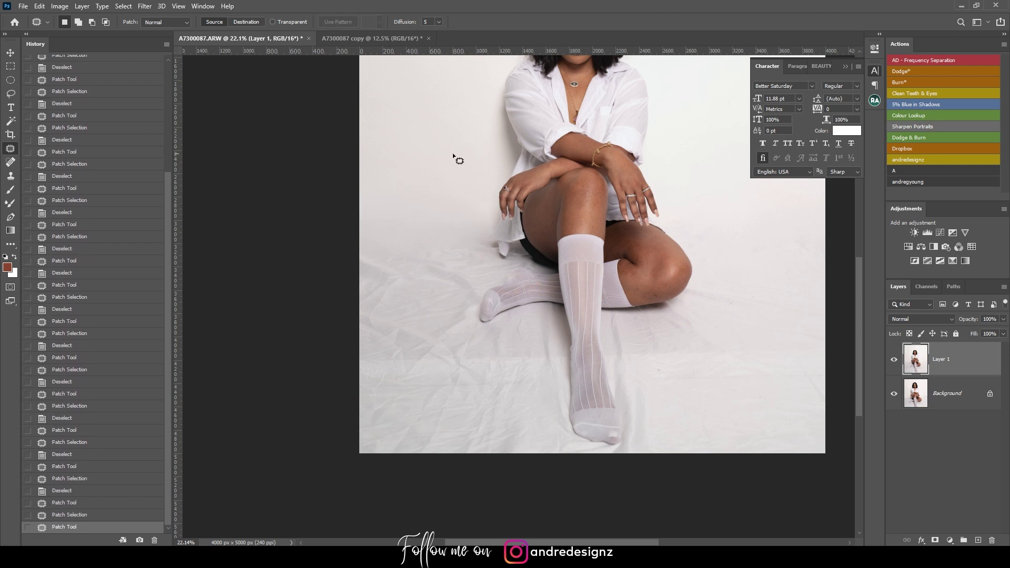
Run the AD - Frequency Separation action, accepting a Gaussian Blur radius of 6.4 pixels for the Low* layer
{"action": "scroll", "coordinate": [457, 184], "scroll_direction": "down", "scroll_amount": 4}
{"action": "scroll", "coordinate": [457, 185], "scroll_direction": "up", "scroll_amount": 2}
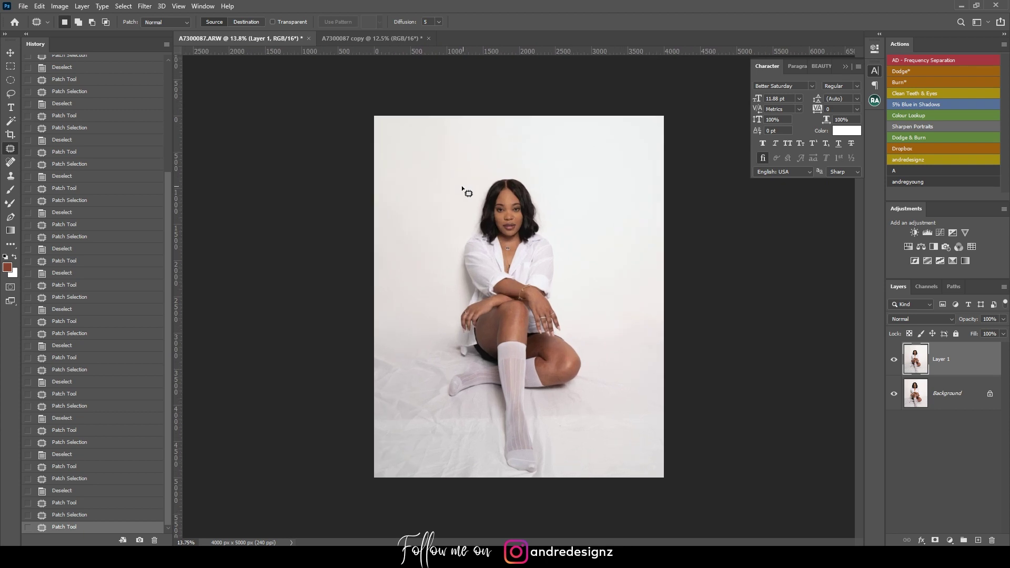
{"action": "scroll", "coordinate": [429, 355], "scroll_direction": "up", "scroll_amount": 4}
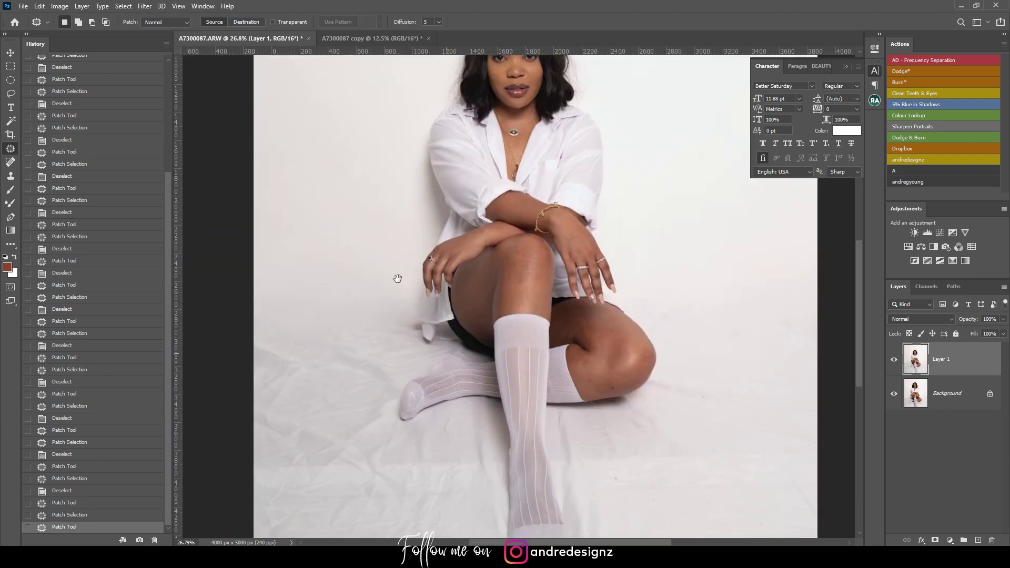
{"action": "scroll", "coordinate": [752, 281], "scroll_direction": "down", "scroll_amount": 3}
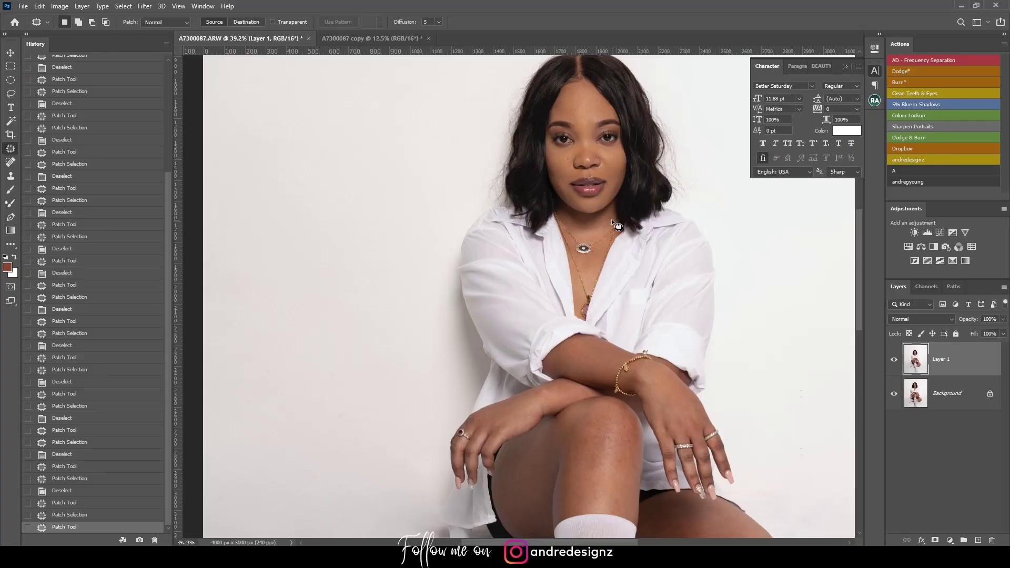
{"action": "left_click", "coordinate": [911, 60]}
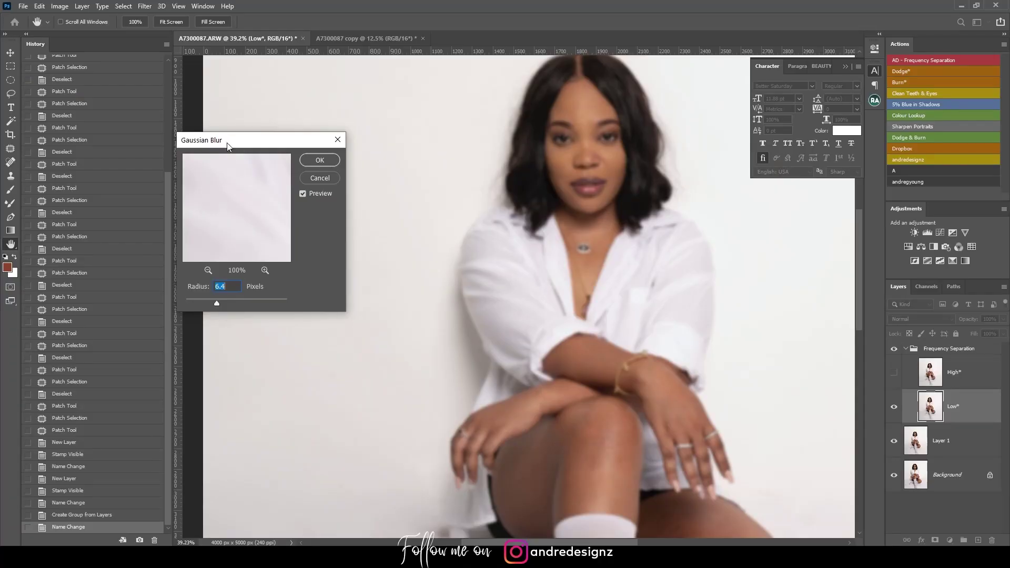
{"action": "left_click_drag", "start_coordinate": [226, 140], "coordinate": [300, 119]}
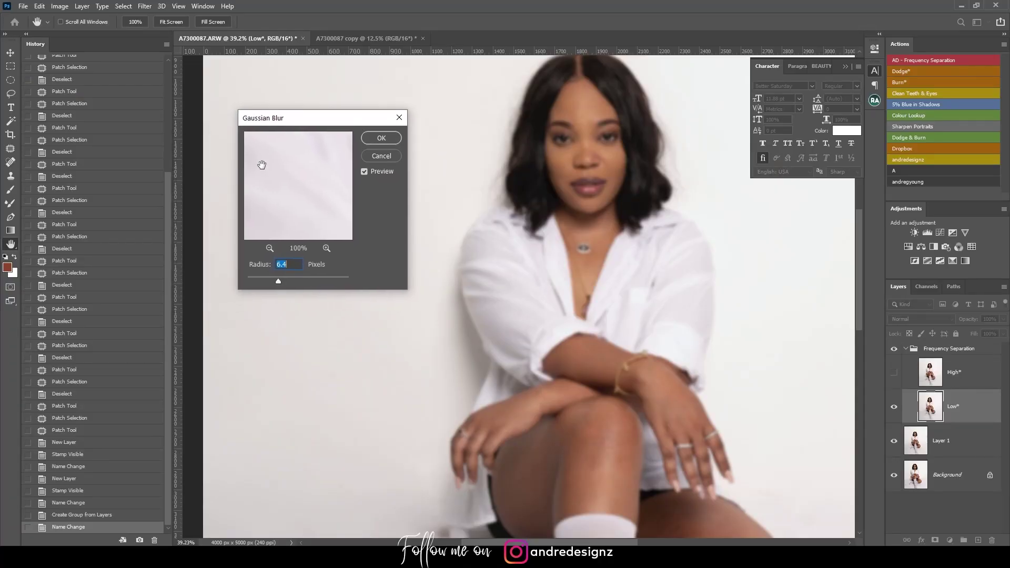
{"action": "left_click", "coordinate": [382, 138]}
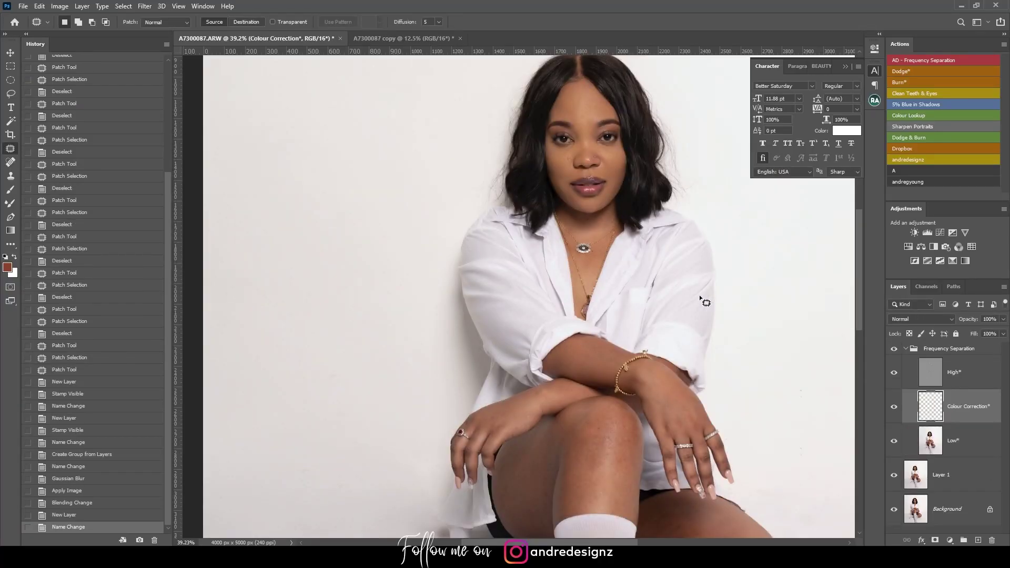
Blend uneven skin tones on the raised knee, shin and thigh on the Low* layer with the Mixer Brush
{"action": "left_click", "coordinate": [965, 444]}
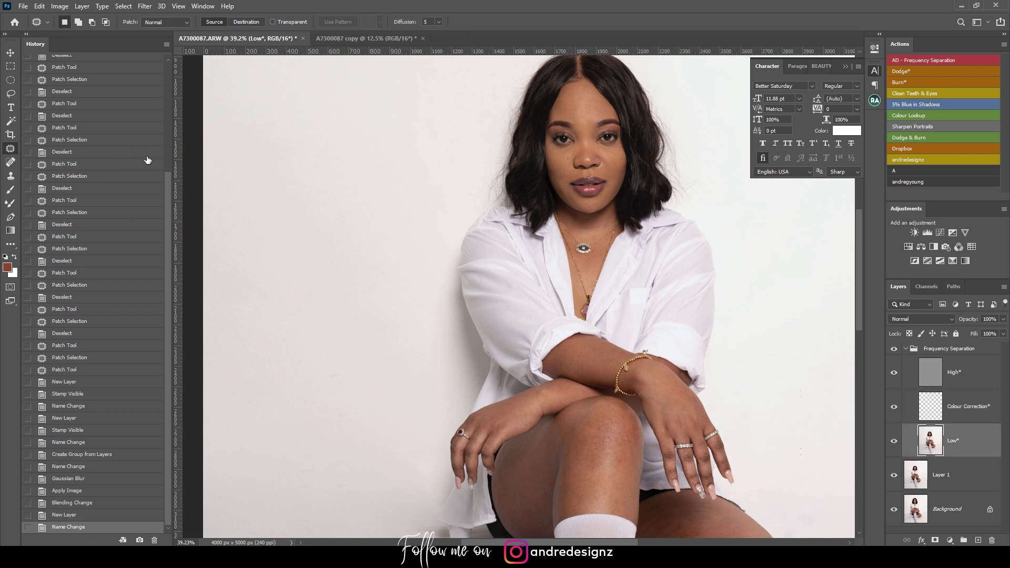
{"action": "left_click", "coordinate": [11, 203]}
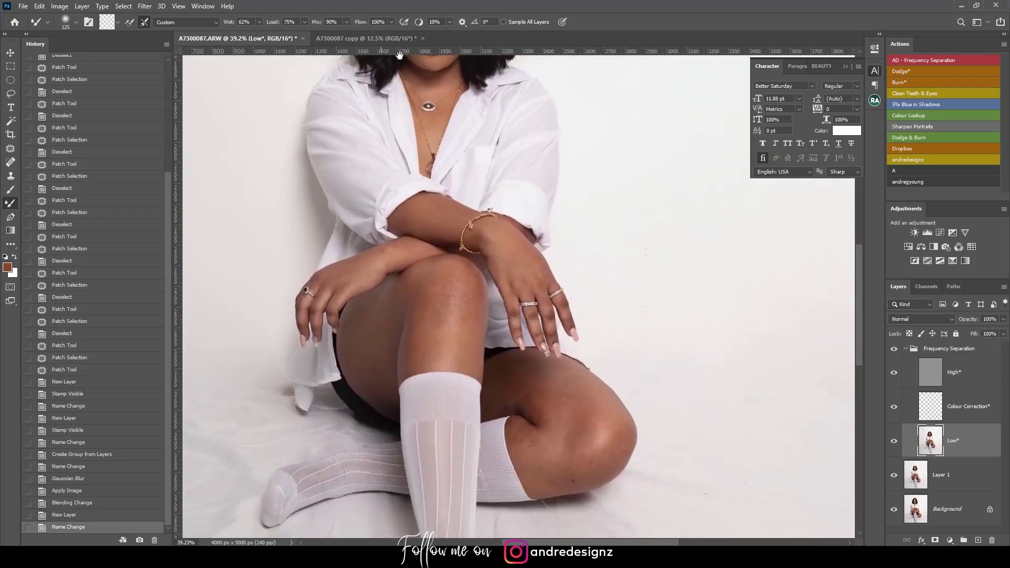
{"action": "left_click_drag", "start_coordinate": [326, 147], "coordinate": [309, 149]}
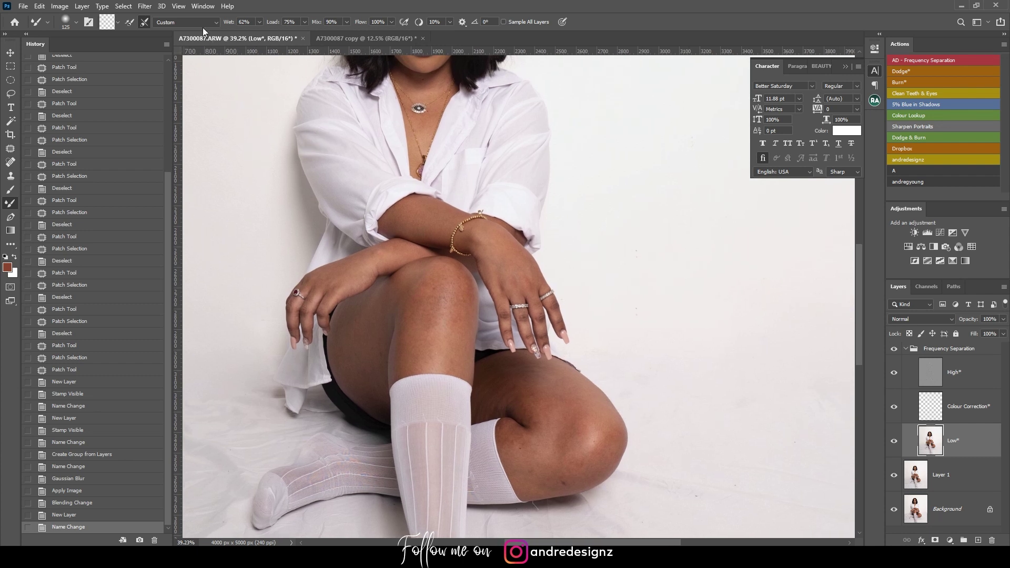
{"action": "left_click_drag", "start_coordinate": [458, 187], "coordinate": [436, 108]}
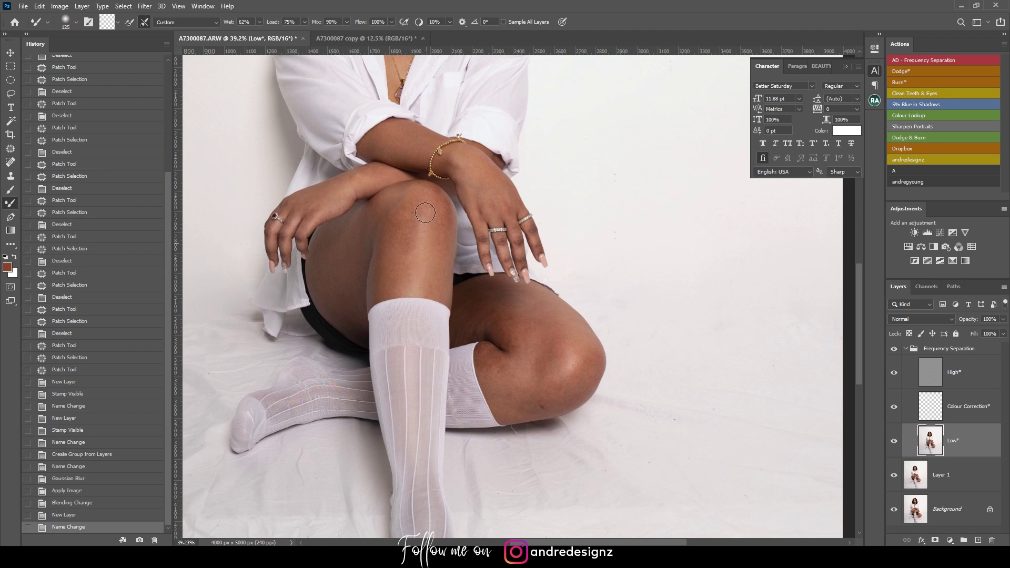
{"action": "left_click_drag", "start_coordinate": [429, 192], "coordinate": [414, 216]}
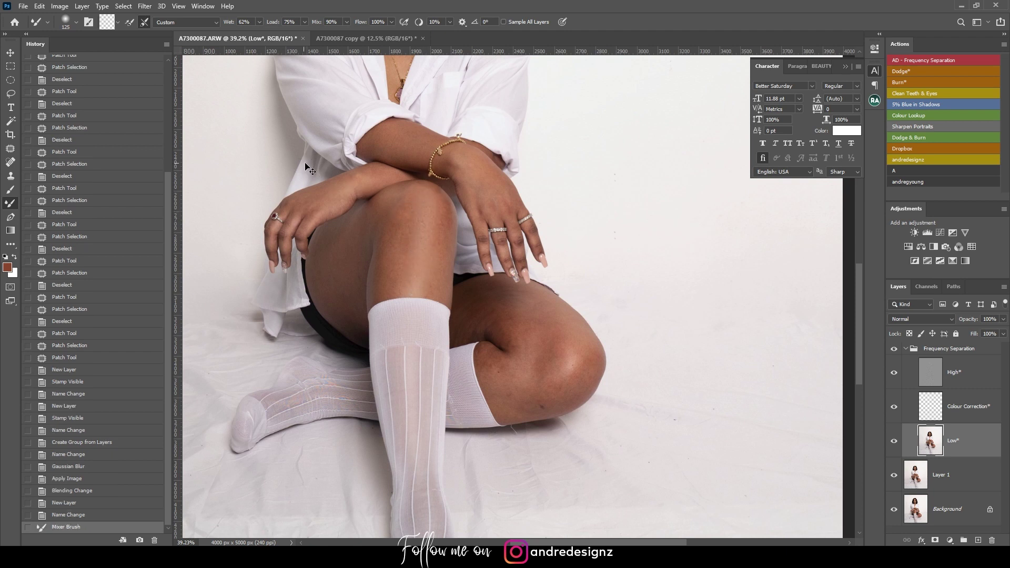
{"action": "key", "text": "ctrl+z"}
{"action": "mouse_move", "coordinate": [416, 277]}
{"action": "left_mouse_down"}
{"action": "mouse_move", "coordinate": [415, 193]}
{"action": "mouse_move", "coordinate": [432, 246]}
{"action": "mouse_move", "coordinate": [407, 282]}
{"action": "mouse_move", "coordinate": [390, 273]}
{"action": "mouse_move", "coordinate": [403, 202]}
{"action": "mouse_move", "coordinate": [453, 262]}
{"action": "mouse_move", "coordinate": [438, 284]}
{"action": "mouse_move", "coordinate": [433, 222]}
{"action": "left_mouse_up"}
{"action": "left_click_drag", "start_coordinate": [342, 286], "coordinate": [354, 228]}
{"action": "left_click_drag", "start_coordinate": [327, 263], "coordinate": [343, 228]}
{"action": "left_click_drag", "start_coordinate": [339, 295], "coordinate": [362, 232]}
Blend the skin of the bent leg and its knee with the Mixer Brush, reducing the brush from size 250 to 200
{"action": "key", "text": "]"}
{"action": "mouse_move", "coordinate": [539, 357]}
{"action": "left_mouse_down"}
{"action": "mouse_move", "coordinate": [515, 320]}
{"action": "mouse_move", "coordinate": [485, 315]}
{"action": "mouse_move", "coordinate": [527, 326]}
{"action": "mouse_move", "coordinate": [469, 305]}
{"action": "left_mouse_up"}
{"action": "left_click_drag", "start_coordinate": [532, 318], "coordinate": [470, 321]}
{"action": "mouse_move", "coordinate": [564, 339]}
{"action": "left_mouse_down"}
{"action": "mouse_move", "coordinate": [566, 378]}
{"action": "mouse_move", "coordinate": [580, 342]}
{"action": "left_mouse_up"}
{"action": "key", "text": "ctrl+z"}
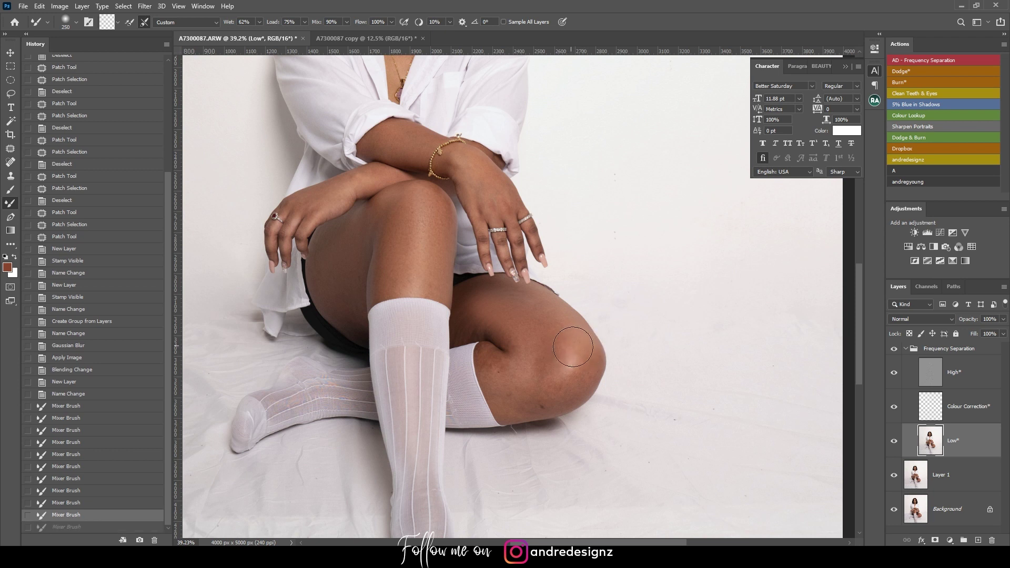
{"action": "key", "text": "bracketleft"}
{"action": "mouse_move", "coordinate": [576, 334]}
{"action": "left_mouse_down"}
{"action": "mouse_move", "coordinate": [557, 389]}
{"action": "mouse_move", "coordinate": [588, 364]}
{"action": "mouse_move", "coordinate": [567, 400]}
{"action": "mouse_move", "coordinate": [588, 352]}
{"action": "left_mouse_up"}
{"action": "left_click_drag", "start_coordinate": [534, 403], "coordinate": [520, 404]}
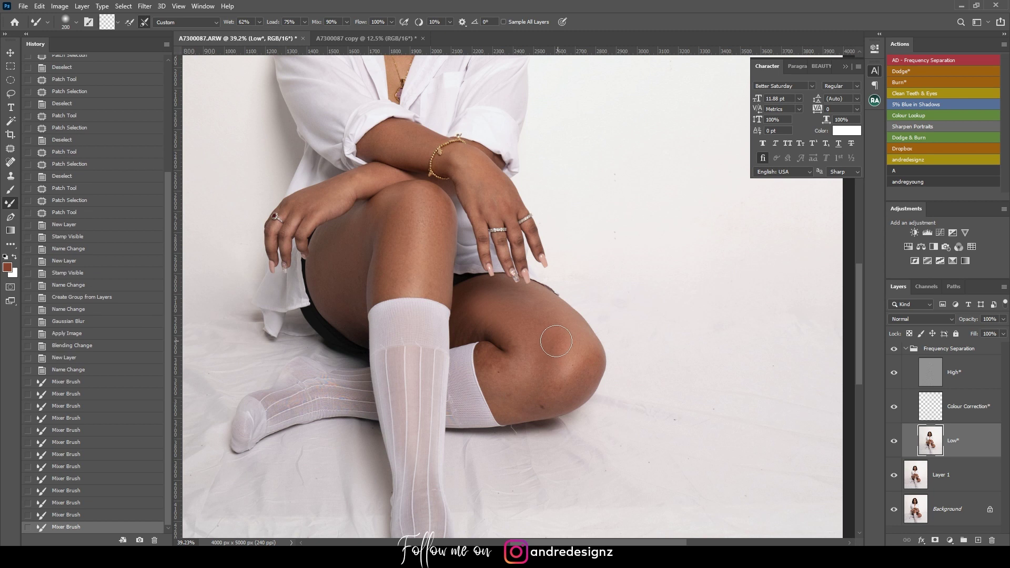
{"action": "left_click_drag", "start_coordinate": [540, 360], "coordinate": [545, 319]}
{"action": "mouse_move", "coordinate": [466, 293]}
{"action": "left_mouse_down"}
{"action": "mouse_move", "coordinate": [540, 339]}
{"action": "mouse_move", "coordinate": [504, 369]}
{"action": "mouse_move", "coordinate": [557, 401]}
{"action": "mouse_move", "coordinate": [578, 369]}
{"action": "left_mouse_up"}
Blend the skin of the crossed forearm beside the bracelet with the Mixer Brush at size 150
{"action": "mouse_move", "coordinate": [475, 236]}
{"action": "left_mouse_down"}
{"action": "mouse_move", "coordinate": [463, 240]}
{"action": "mouse_move", "coordinate": [573, 398]}
{"action": "mouse_move", "coordinate": [605, 423]}
{"action": "left_mouse_up"}
{"action": "key", "text": "["}
{"action": "key", "text": "["}
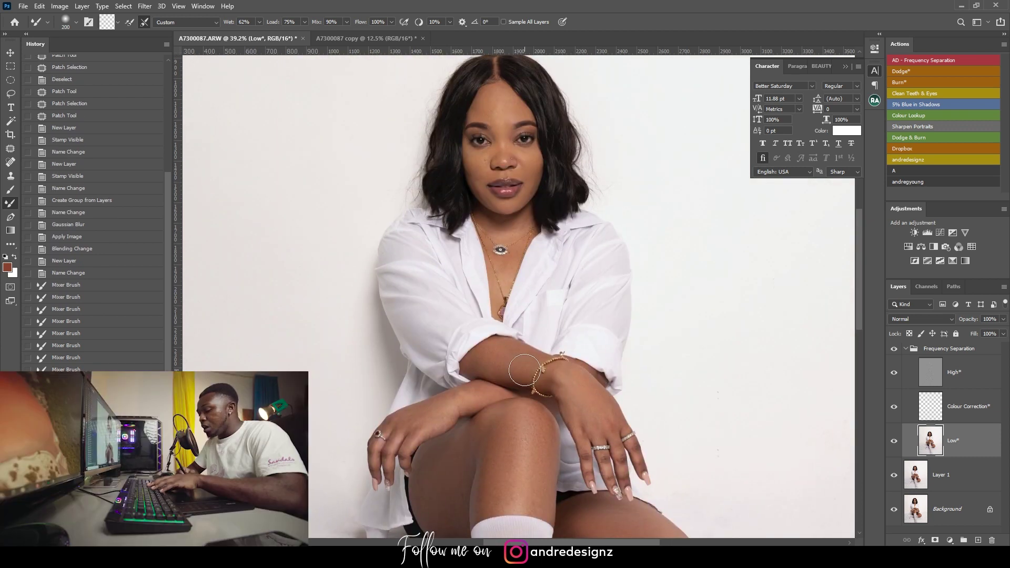
{"action": "mouse_move", "coordinate": [522, 371]}
{"action": "left_mouse_down"}
{"action": "mouse_move", "coordinate": [514, 369]}
{"action": "mouse_move", "coordinate": [555, 332]}
{"action": "left_mouse_up"}
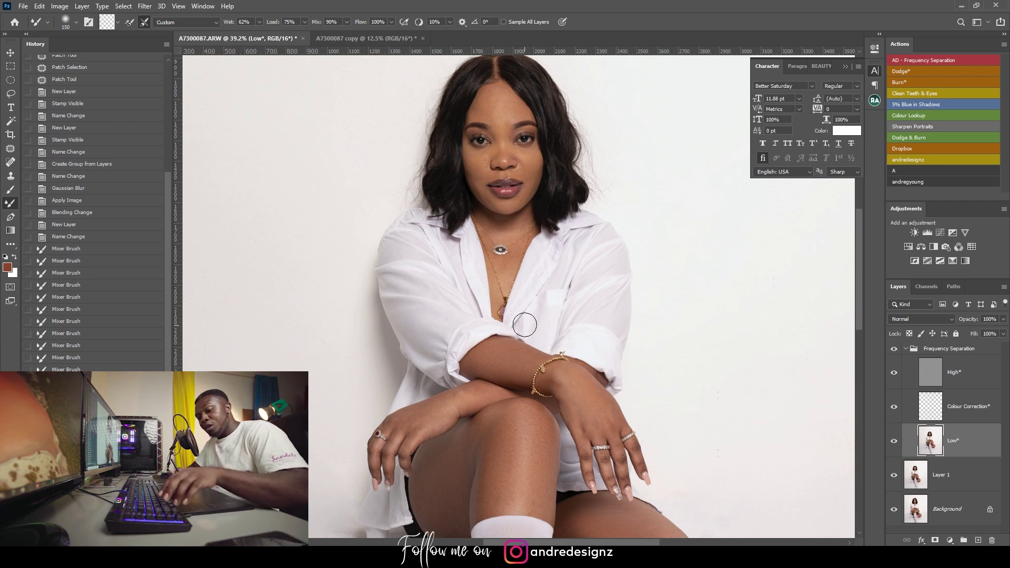
Reduce the Mixer Brush to size 100 and smooth the skin tones across the woman's forehead
{"action": "left_click_drag", "start_coordinate": [528, 220], "coordinate": [421, 327]}
{"action": "key", "text": "ctrl+plus"}
{"action": "key", "text": "ctrl+plus"}
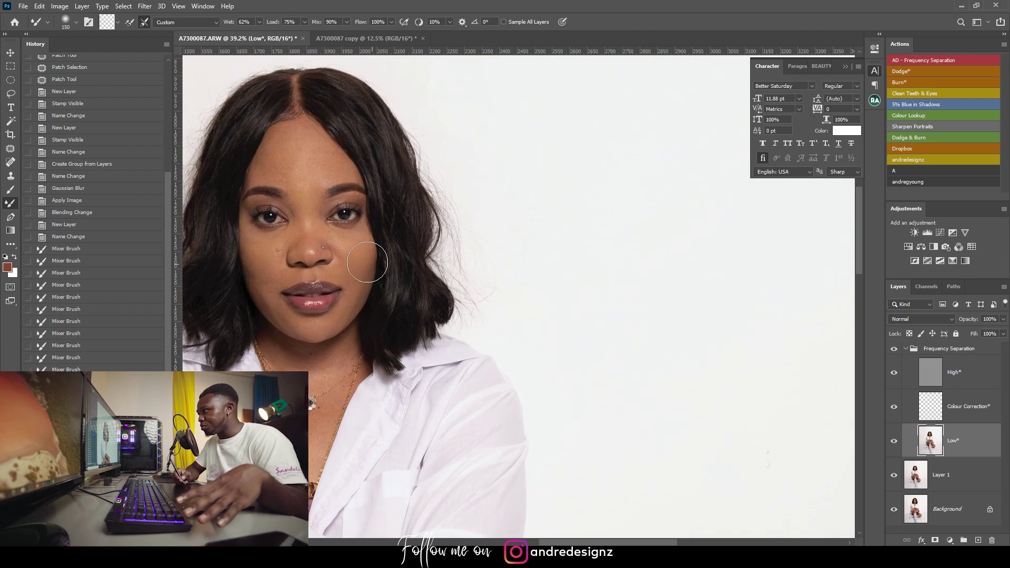
{"action": "left_click_drag", "start_coordinate": [272, 193], "coordinate": [463, 243]}
{"action": "key", "text": "bracketleft"}
{"action": "key", "text": "bracketleft"}
{"action": "key", "text": "bracketleft"}
{"action": "key", "text": "bracketleft"}
{"action": "key", "text": "bracketleft"}
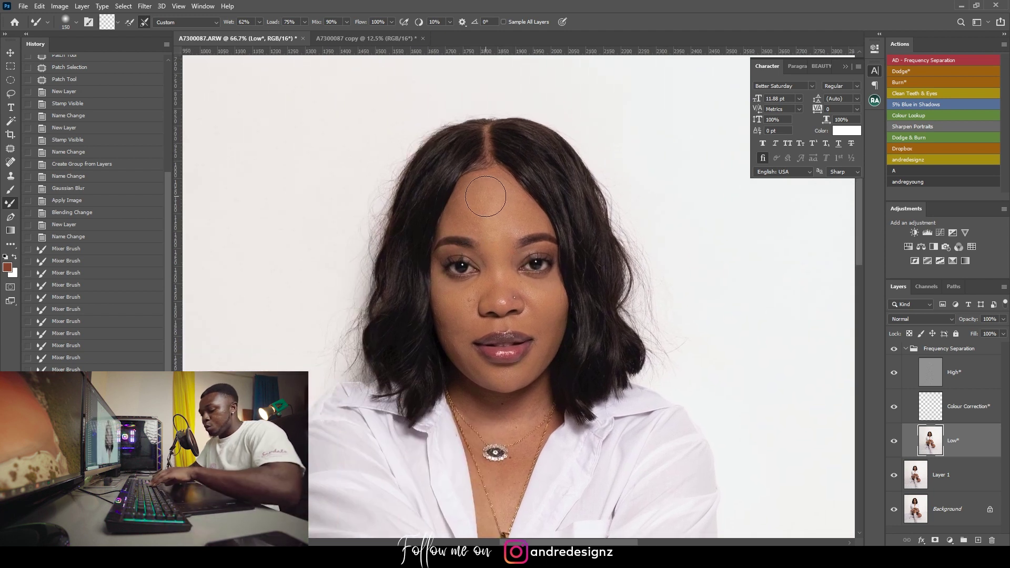
{"action": "left_click_drag", "start_coordinate": [480, 195], "coordinate": [462, 235]}
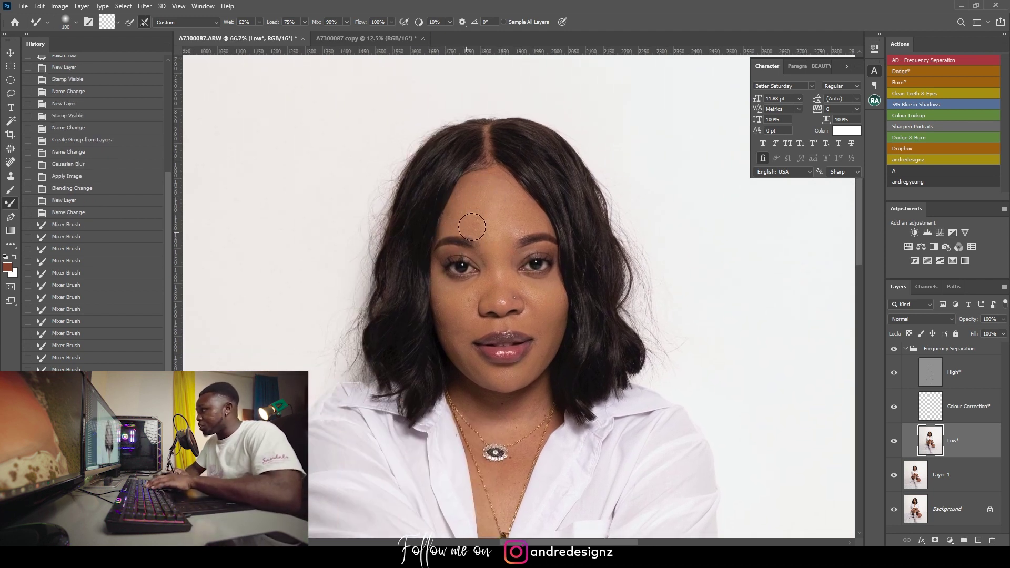
{"action": "mouse_move", "coordinate": [487, 182]}
{"action": "left_mouse_down"}
{"action": "mouse_move", "coordinate": [548, 235]}
{"action": "mouse_move", "coordinate": [500, 214]}
{"action": "mouse_move", "coordinate": [493, 199]}
{"action": "mouse_move", "coordinate": [507, 256]}
{"action": "mouse_move", "coordinate": [506, 218]}
{"action": "left_mouse_up"}
Blend the skin tones on the cheeks, nose and around the mouth with small Mixer Brush strokes
{"action": "left_click_drag", "start_coordinate": [387, 384], "coordinate": [631, 105]}
{"action": "left_click_drag", "start_coordinate": [426, 298], "coordinate": [465, 126]}
{"action": "left_click_drag", "start_coordinate": [486, 300], "coordinate": [424, 126]}
{"action": "left_click_drag", "start_coordinate": [456, 387], "coordinate": [367, 311]}
{"action": "left_click_drag", "start_coordinate": [563, 149], "coordinate": [379, 519]}
{"action": "left_click_drag", "start_coordinate": [523, 226], "coordinate": [284, 503]}
{"action": "mouse_move", "coordinate": [271, 108]}
{"action": "left_mouse_down"}
{"action": "mouse_move", "coordinate": [460, 246]}
{"action": "mouse_move", "coordinate": [459, 255]}
{"action": "mouse_move", "coordinate": [440, 242]}
{"action": "left_mouse_up"}
{"action": "mouse_move", "coordinate": [506, 255]}
{"action": "left_mouse_down"}
{"action": "mouse_move", "coordinate": [528, 252]}
{"action": "mouse_move", "coordinate": [489, 337]}
{"action": "mouse_move", "coordinate": [493, 325]}
{"action": "left_mouse_up"}
{"action": "left_click_drag", "start_coordinate": [475, 362], "coordinate": [479, 370]}
{"action": "left_click_drag", "start_coordinate": [511, 168], "coordinate": [498, 323]}
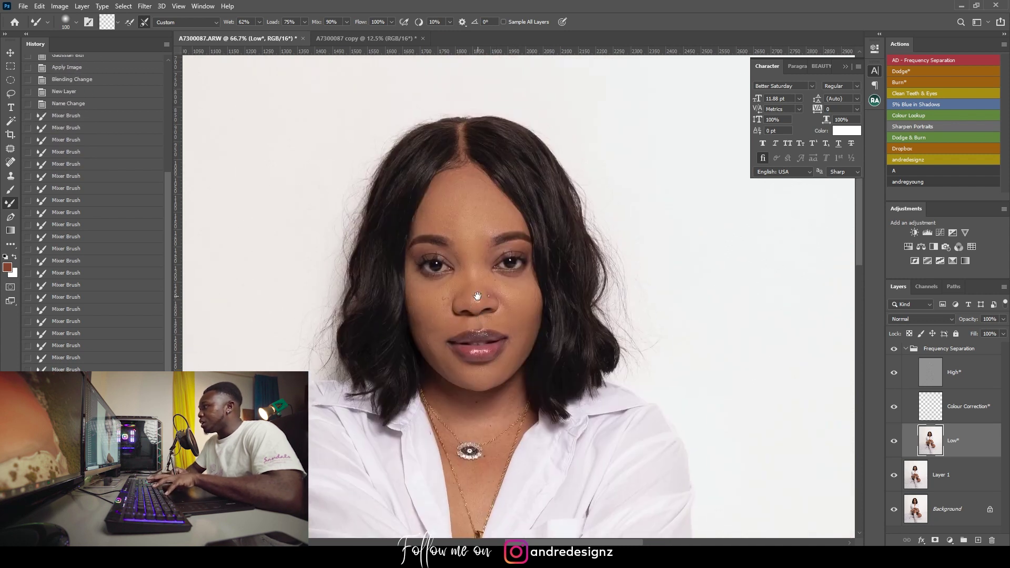
{"action": "mouse_move", "coordinate": [431, 301]}
{"action": "left_mouse_down"}
{"action": "mouse_move", "coordinate": [418, 280]}
{"action": "mouse_move", "coordinate": [431, 307]}
{"action": "mouse_move", "coordinate": [446, 301]}
{"action": "left_mouse_up"}
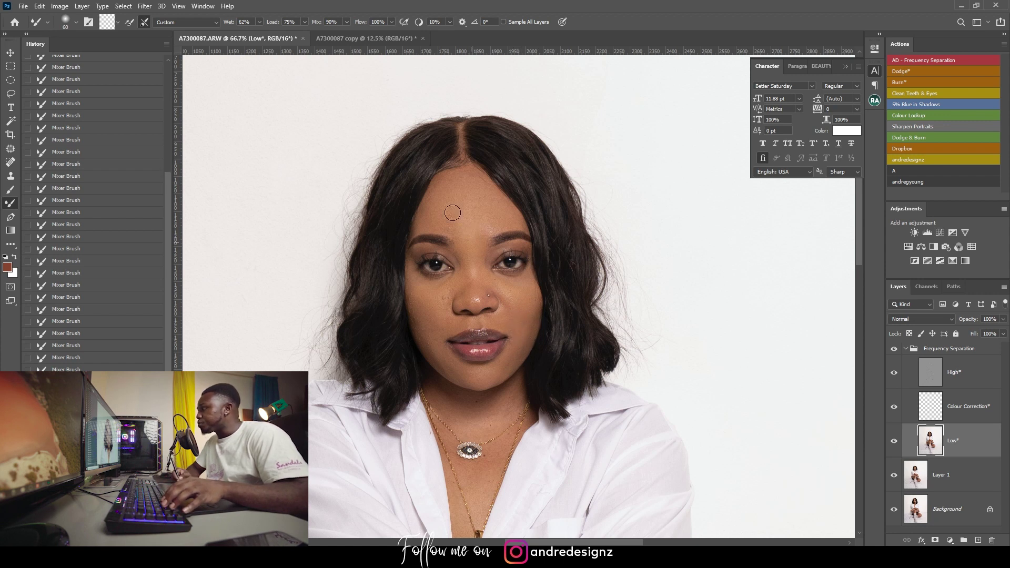
Enlarge the Mixer Brush to size 125 and blend the skin of the forearms and raised knee
{"action": "scroll", "coordinate": [464, 195], "scroll_direction": "down", "scroll_amount": 5}
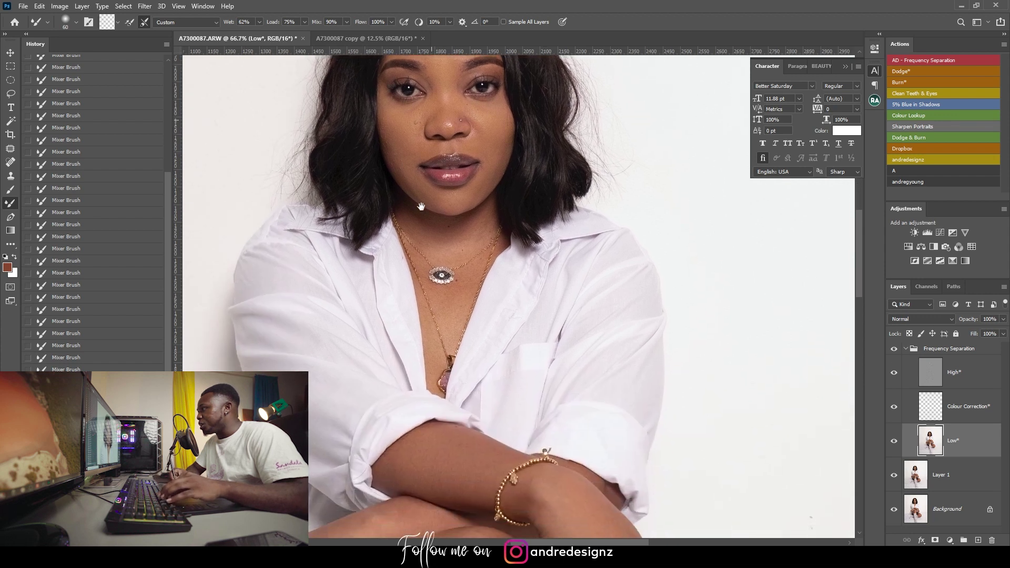
{"action": "scroll", "coordinate": [430, 269], "scroll_direction": "down", "scroll_amount": 10}
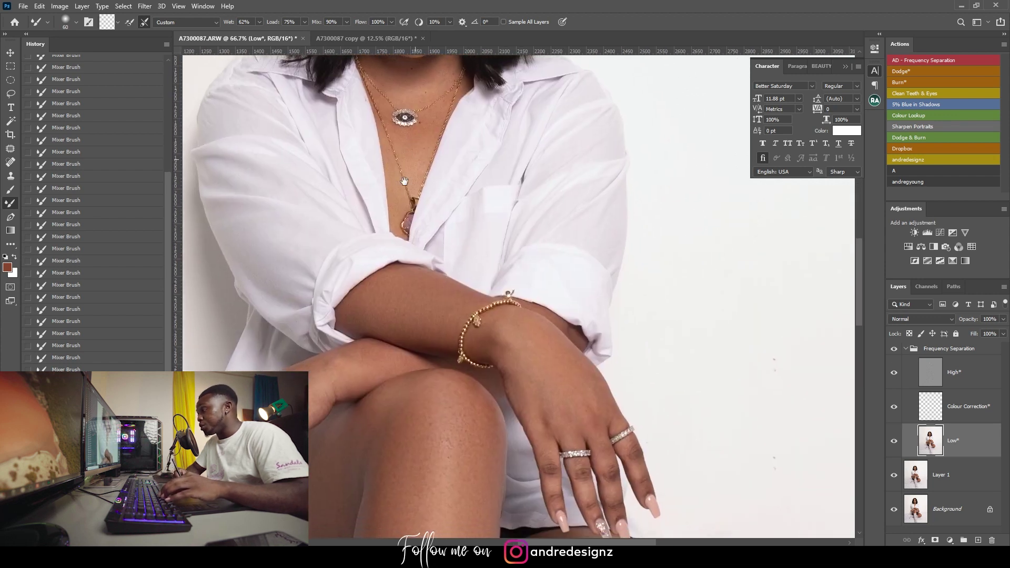
{"action": "key", "text": "bracketright"}
{"action": "key", "text": "bracketright"}
{"action": "key", "text": "bracketright"}
{"action": "key", "text": "bracketright"}
{"action": "key", "text": "bracketright"}
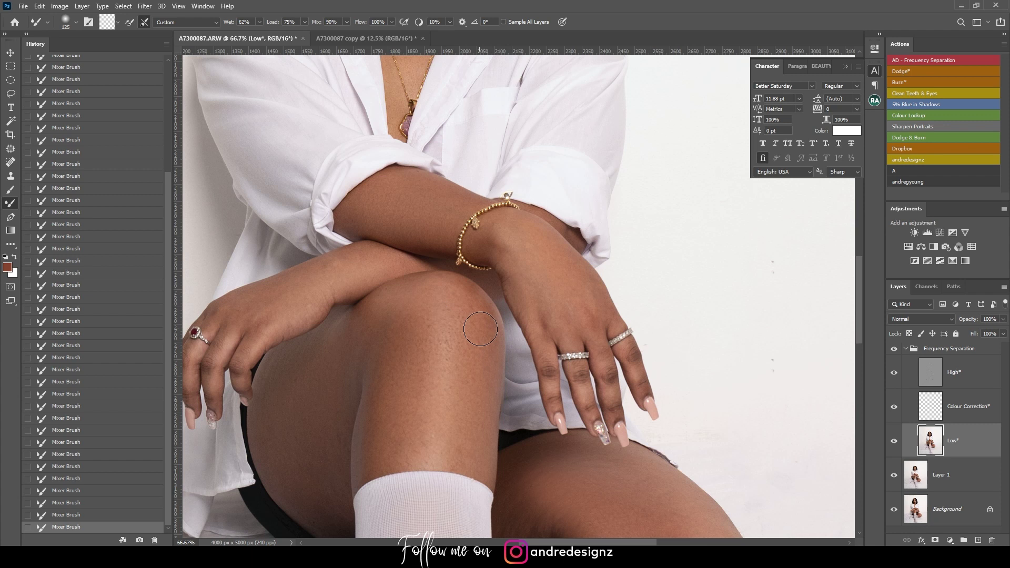
Show only the Background layer, then restore all layers to compare the original photo with the retouch
{"action": "scroll", "coordinate": [571, 251], "scroll_direction": "down", "scroll_amount": 6}
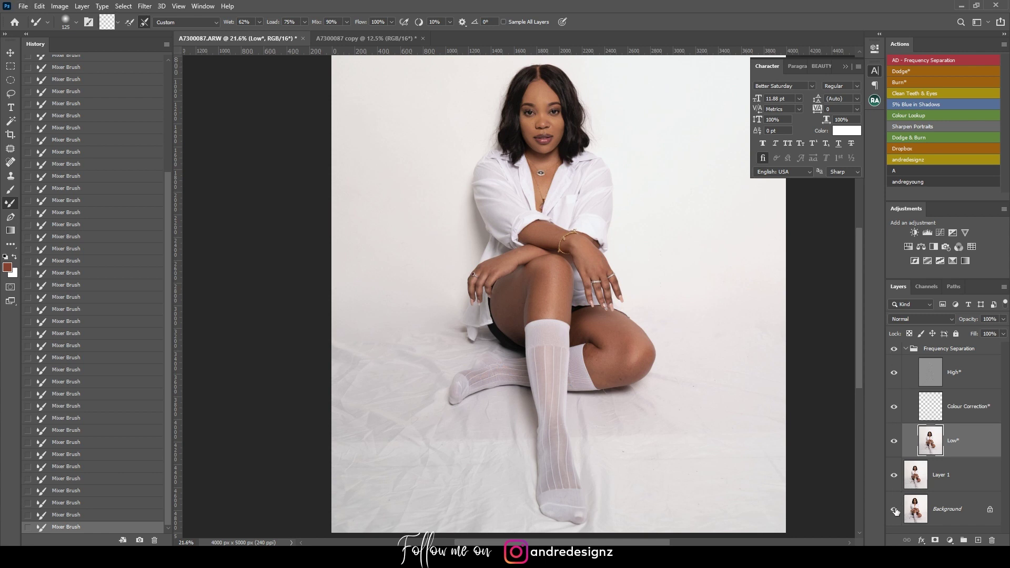
{"action": "left_click", "coordinate": [895, 511], "text": "alt"}
{"action": "scroll", "coordinate": [682, 412], "scroll_direction": "down", "scroll_amount": 2}
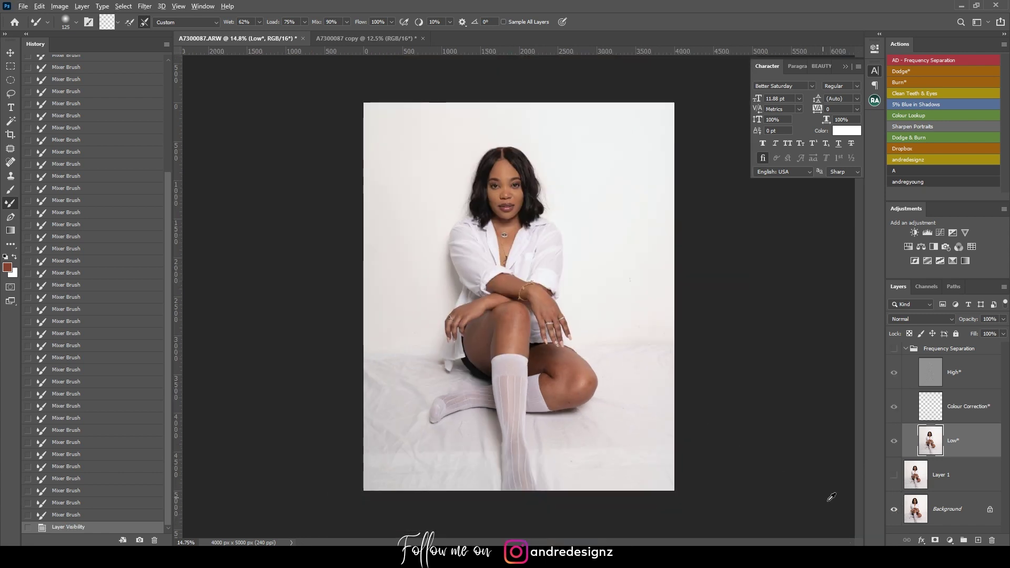
{"action": "left_click", "coordinate": [894, 511], "text": "alt"}
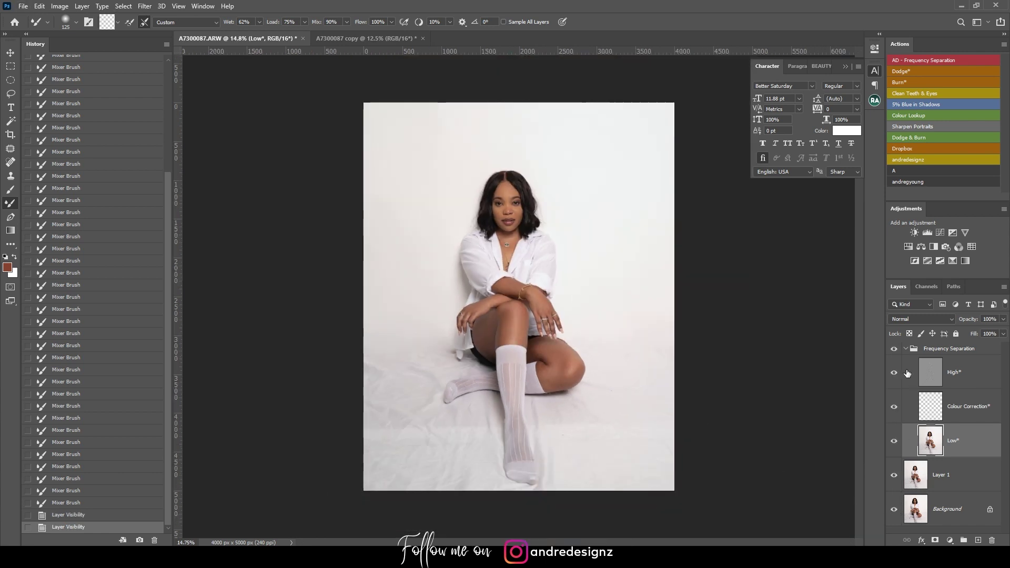
Collapse the Frequency Separation group and toggle its visibility to compare the skin before and after blending
{"action": "left_click", "coordinate": [906, 350]}
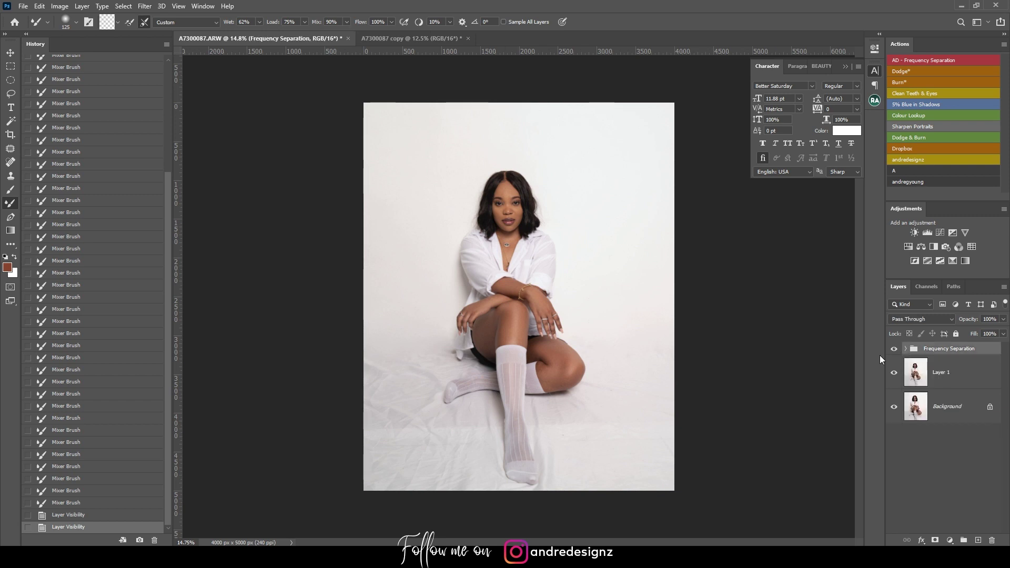
{"action": "scroll", "coordinate": [637, 313], "scroll_direction": "up", "scroll_amount": 1}
{"action": "left_click", "coordinate": [894, 349]}
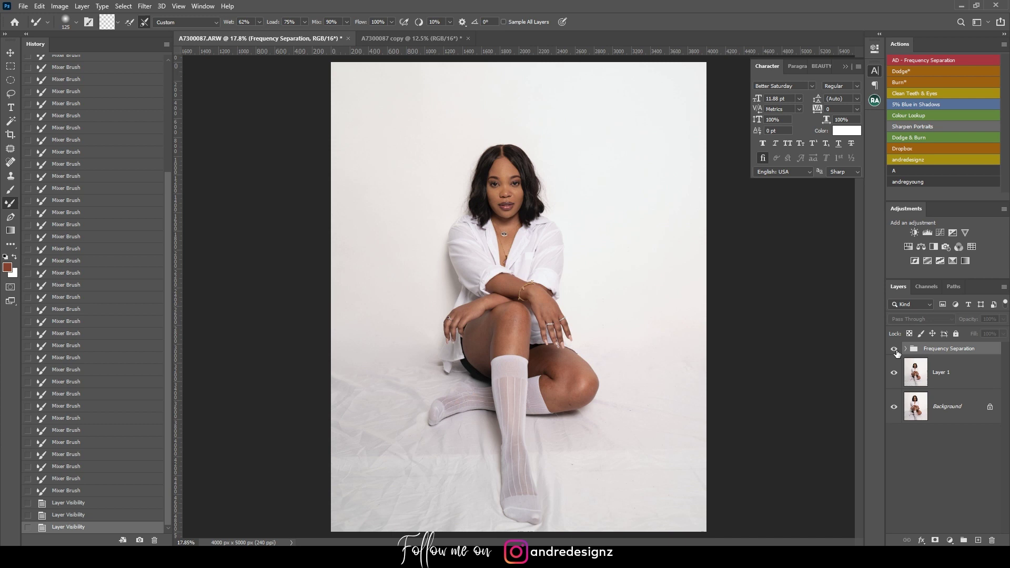
{"action": "left_click", "coordinate": [895, 350]}
{"action": "left_click", "coordinate": [895, 350]}
{"action": "left_click", "coordinate": [895, 351]}
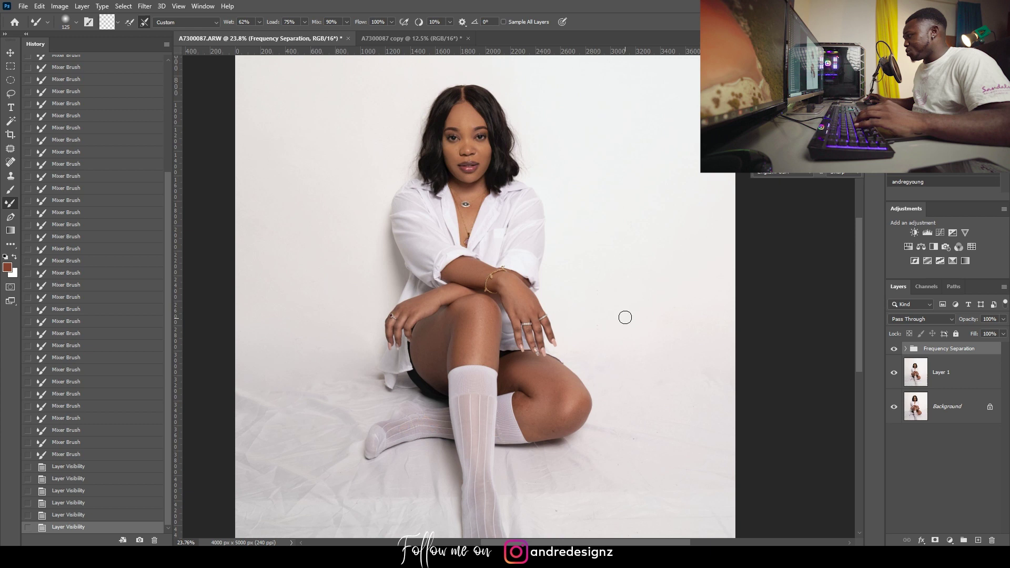
Inspect the wall beside the woman, stamp all visible layers into a new top layer and duplicate that layer
{"action": "scroll", "coordinate": [624, 318], "scroll_direction": "up", "scroll_amount": 5}
{"action": "left_click_drag", "start_coordinate": [638, 287], "coordinate": [422, 278]}
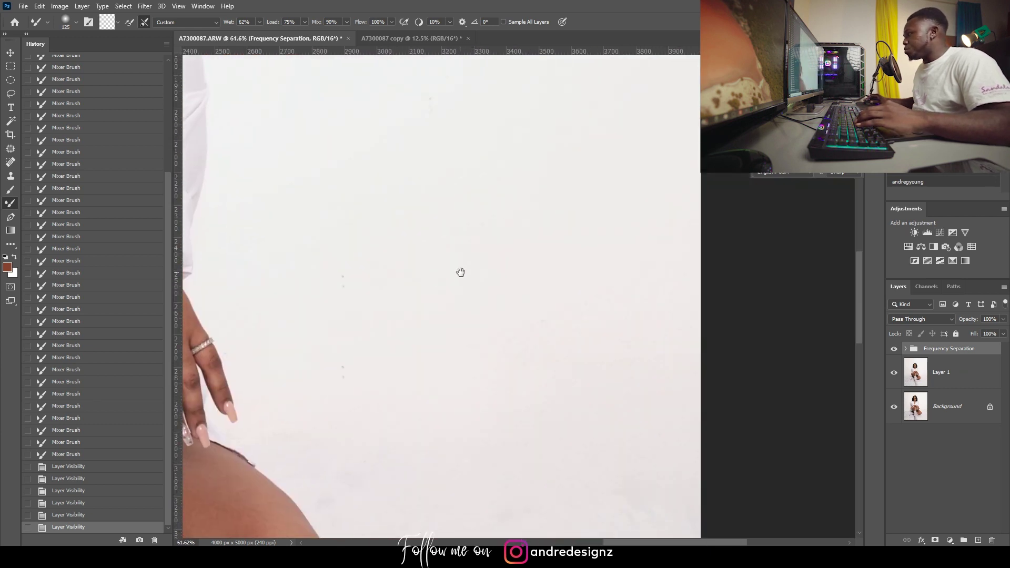
{"action": "scroll", "coordinate": [456, 237], "scroll_direction": "down", "scroll_amount": 4}
{"action": "scroll", "coordinate": [457, 165], "scroll_direction": "up", "scroll_amount": 5}
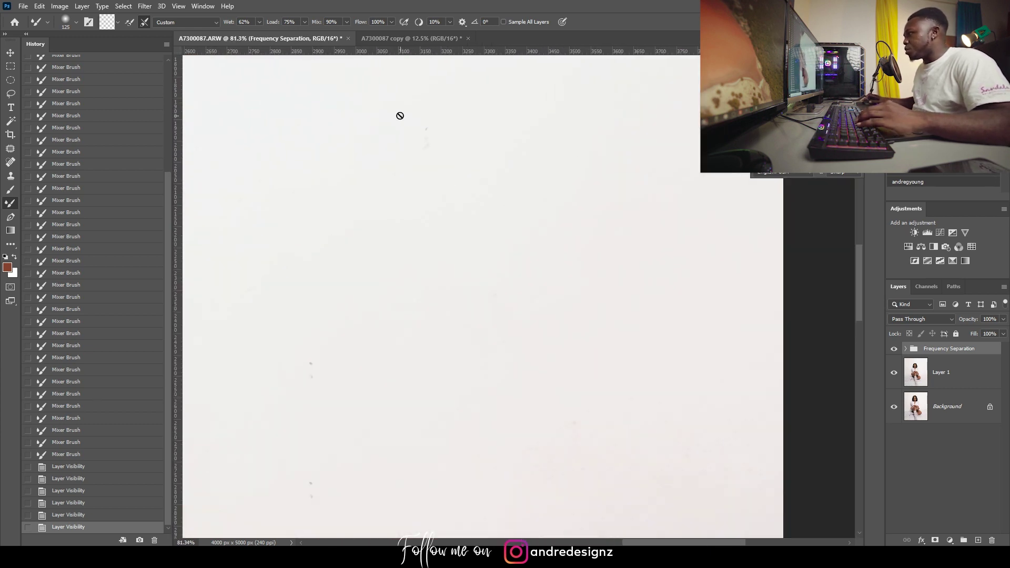
{"action": "scroll", "coordinate": [385, 358], "scroll_direction": "down", "scroll_amount": 3}
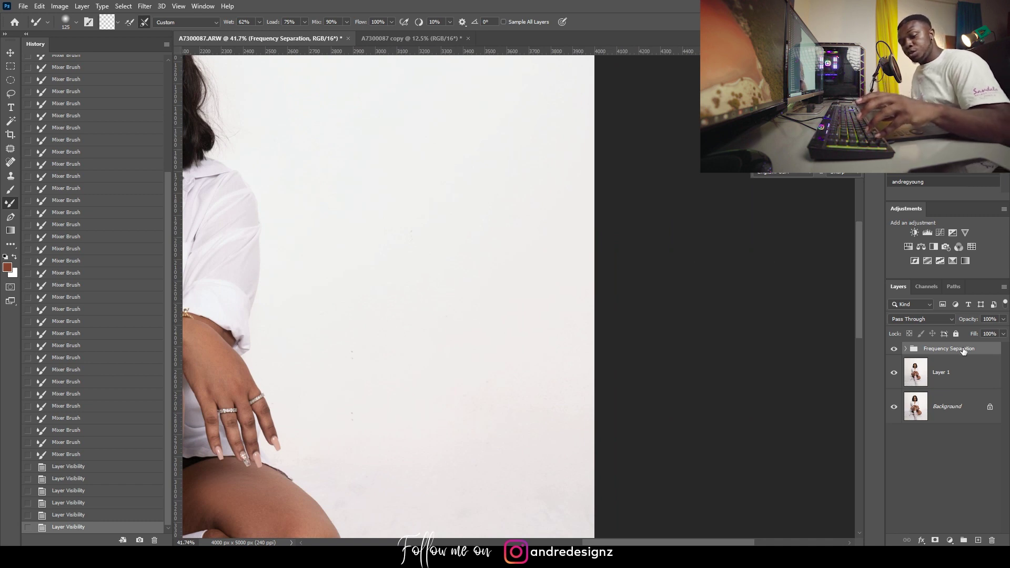
{"action": "key", "text": "ctrl+shift+alt+e"}
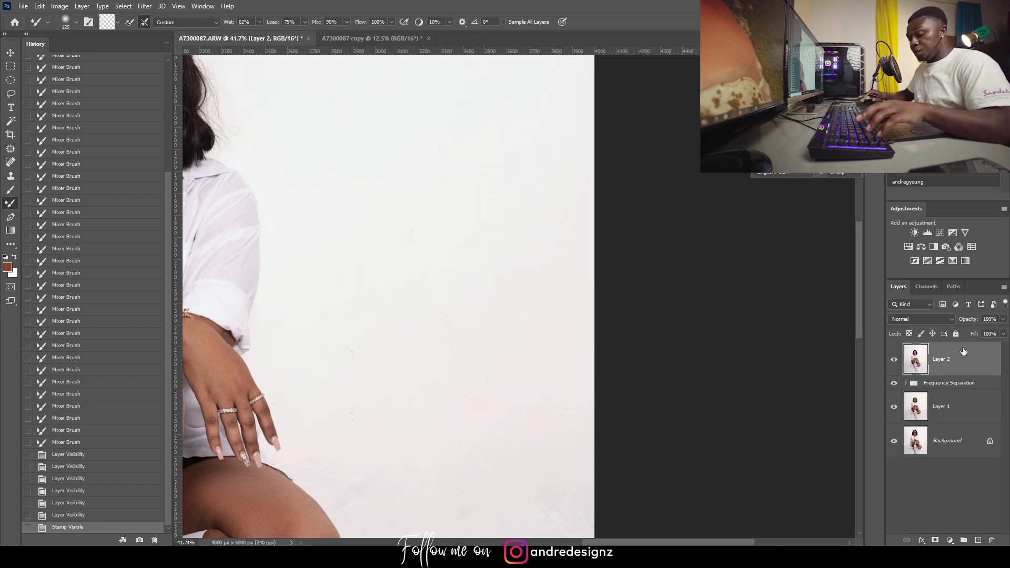
{"action": "key", "text": "ctrl+j"}
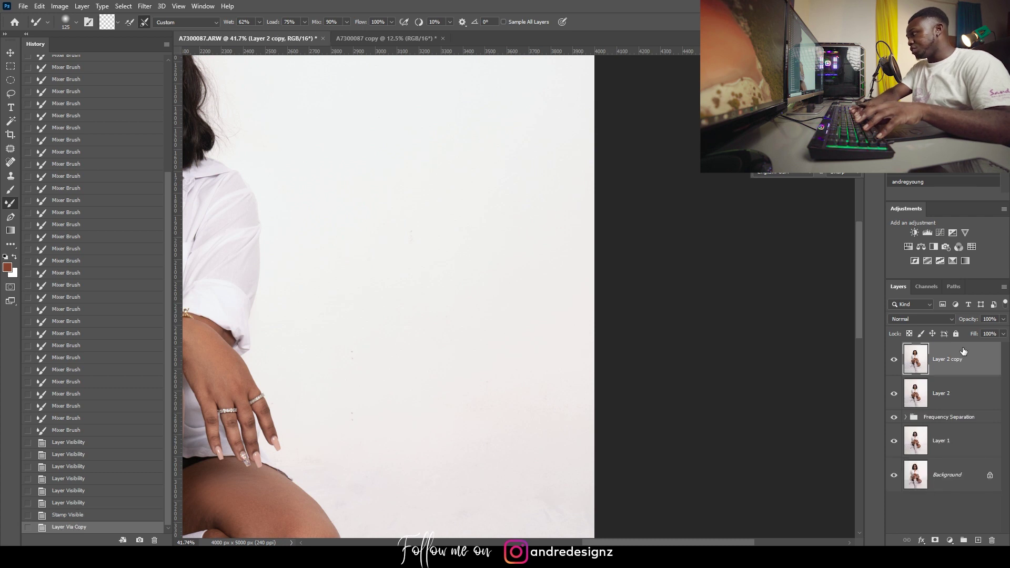
Choose the Patch tool and patch the small dark spots on the wall beside the hand resting over the crossed leg
{"action": "scroll", "coordinate": [536, 354], "scroll_direction": "up", "scroll_amount": 4}
{"action": "left_click_drag", "start_coordinate": [421, 338], "coordinate": [515, 249]}
{"action": "left_click", "coordinate": [10, 150]}
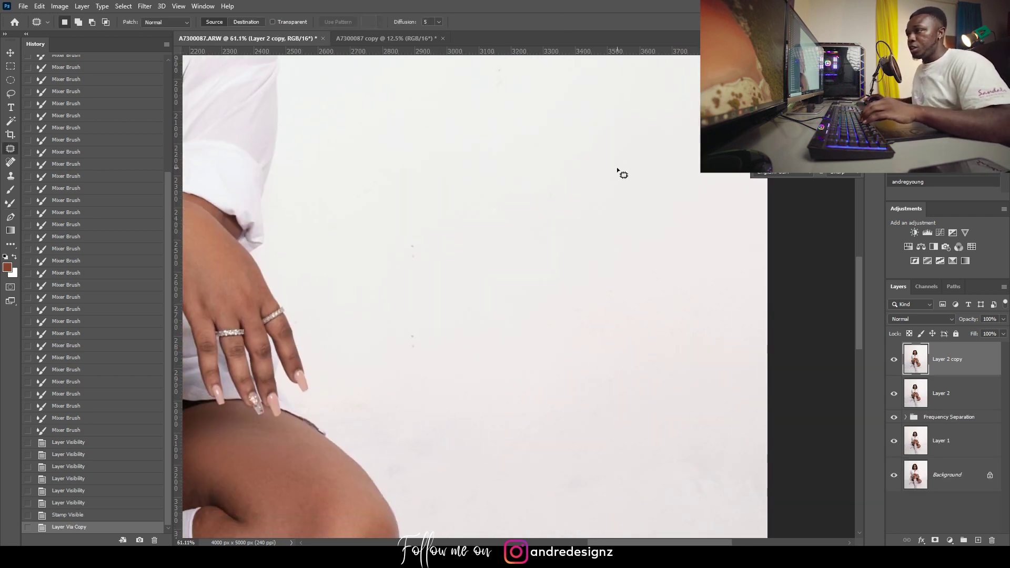
{"action": "left_click_drag", "start_coordinate": [427, 222], "coordinate": [475, 279]}
{"action": "left_click_drag", "start_coordinate": [443, 274], "coordinate": [574, 280]}
{"action": "mouse_move", "coordinate": [456, 309]}
{"action": "left_mouse_down"}
{"action": "mouse_move", "coordinate": [428, 319]}
{"action": "mouse_move", "coordinate": [508, 354]}
{"action": "mouse_move", "coordinate": [647, 353]}
{"action": "left_mouse_up"}
{"action": "left_click_drag", "start_coordinate": [549, 183], "coordinate": [448, 392]}
{"action": "mouse_move", "coordinate": [440, 241]}
{"action": "left_mouse_down"}
{"action": "mouse_move", "coordinate": [448, 323]}
{"action": "mouse_move", "coordinate": [514, 311]}
{"action": "left_mouse_up"}
{"action": "left_click_drag", "start_coordinate": [447, 310], "coordinate": [464, 289]}
Patch further small marks on the wall around the woman and clear the selection
{"action": "left_click_drag", "start_coordinate": [373, 168], "coordinate": [574, 355]}
{"action": "left_click_drag", "start_coordinate": [552, 172], "coordinate": [706, 393]}
{"action": "left_click_drag", "start_coordinate": [429, 324], "coordinate": [578, 296]}
{"action": "left_click_drag", "start_coordinate": [198, 284], "coordinate": [210, 158]}
{"action": "left_click_drag", "start_coordinate": [526, 375], "coordinate": [632, 332]}
{"action": "mouse_move", "coordinate": [366, 254]}
{"action": "left_mouse_down"}
{"action": "mouse_move", "coordinate": [518, 299]}
{"action": "mouse_move", "coordinate": [409, 442]}
{"action": "mouse_move", "coordinate": [384, 361]}
{"action": "mouse_move", "coordinate": [430, 302]}
{"action": "mouse_move", "coordinate": [436, 237]}
{"action": "mouse_move", "coordinate": [480, 243]}
{"action": "mouse_move", "coordinate": [480, 252]}
{"action": "left_mouse_up"}
{"action": "key", "text": "ctrl+d"}
Patch the marks on the wall beside the ringed hand and hanging shirt tail, then deselect
{"action": "left_click_drag", "start_coordinate": [465, 234], "coordinate": [347, 268]}
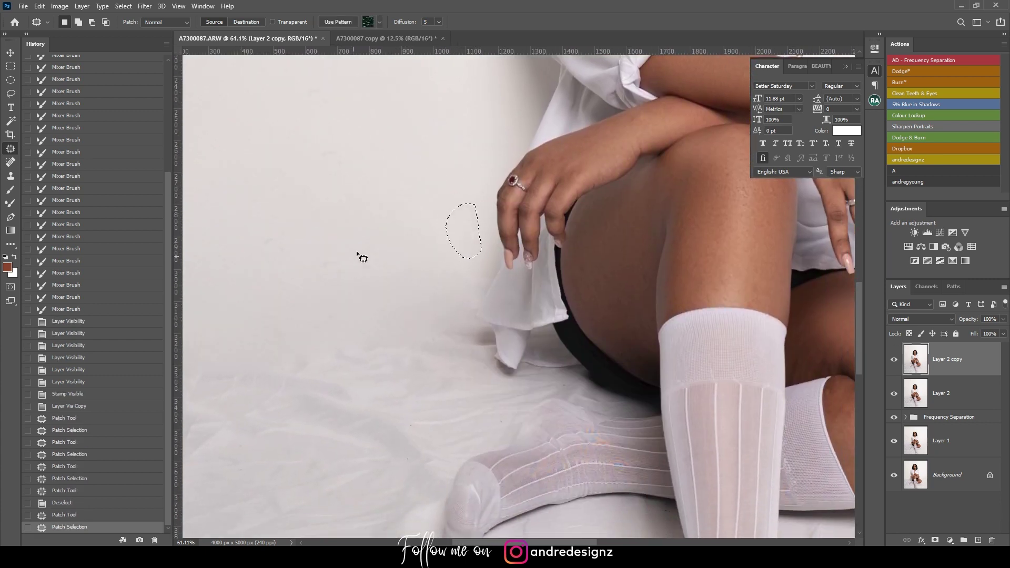
{"action": "left_click_drag", "start_coordinate": [367, 231], "coordinate": [400, 280]}
{"action": "mouse_move", "coordinate": [358, 268]}
{"action": "left_mouse_down"}
{"action": "mouse_move", "coordinate": [311, 207]}
{"action": "mouse_move", "coordinate": [377, 235]}
{"action": "mouse_move", "coordinate": [436, 202]}
{"action": "left_mouse_up"}
{"action": "mouse_move", "coordinate": [365, 132]}
{"action": "left_mouse_down"}
{"action": "mouse_move", "coordinate": [394, 189]}
{"action": "mouse_move", "coordinate": [375, 248]}
{"action": "left_mouse_up"}
{"action": "left_click", "coordinate": [376, 248]}
{"action": "left_click_drag", "start_coordinate": [312, 158], "coordinate": [443, 321]}
{"action": "mouse_move", "coordinate": [469, 189]}
{"action": "left_mouse_down"}
{"action": "mouse_move", "coordinate": [493, 301]}
{"action": "mouse_move", "coordinate": [535, 237]}
{"action": "left_mouse_up"}
{"action": "left_click_drag", "start_coordinate": [480, 253], "coordinate": [538, 160]}
{"action": "key", "text": "ctrl+d"}
Patch the remaining faint marks across the wall on the shirt-tail side of the woman
{"action": "left_click_drag", "start_coordinate": [474, 164], "coordinate": [507, 322]}
{"action": "left_click_drag", "start_coordinate": [539, 153], "coordinate": [596, 123]}
{"action": "left_click_drag", "start_coordinate": [486, 309], "coordinate": [473, 334]}
{"action": "left_click_drag", "start_coordinate": [433, 311], "coordinate": [506, 232]}
{"action": "left_click_drag", "start_coordinate": [606, 287], "coordinate": [363, 140]}
{"action": "mouse_move", "coordinate": [394, 368]}
{"action": "left_mouse_down"}
{"action": "mouse_move", "coordinate": [456, 149]}
{"action": "mouse_move", "coordinate": [518, 92]}
{"action": "left_mouse_up"}
{"action": "left_click_drag", "start_coordinate": [288, 249], "coordinate": [390, 224]}
{"action": "left_click_drag", "start_coordinate": [390, 224], "coordinate": [409, 167]}
{"action": "mouse_move", "coordinate": [390, 132]}
{"action": "left_mouse_down"}
{"action": "mouse_move", "coordinate": [320, 183]}
{"action": "mouse_move", "coordinate": [227, 326]}
{"action": "left_mouse_up"}
{"action": "left_click_drag", "start_coordinate": [663, 83], "coordinate": [336, 169]}
{"action": "left_click_drag", "start_coordinate": [635, 170], "coordinate": [402, 159]}
Patch the next group of background marks and clear the selection after patching
{"action": "scroll", "coordinate": [402, 158], "scroll_direction": "down", "scroll_amount": 5}
{"action": "scroll", "coordinate": [402, 158], "scroll_direction": "right", "scroll_amount": 2}
{"action": "scroll", "coordinate": [355, 200], "scroll_direction": "left", "scroll_amount": 1}
{"action": "left_click_drag", "start_coordinate": [273, 261], "coordinate": [384, 323]}
{"action": "left_click_drag", "start_coordinate": [320, 330], "coordinate": [421, 228]}
{"action": "key", "text": "ctrl+d"}
{"action": "left_click_drag", "start_coordinate": [413, 403], "coordinate": [541, 273]}
{"action": "left_click_drag", "start_coordinate": [488, 334], "coordinate": [474, 216]}
{"action": "key", "text": "ctrl+d"}
Patch more background marks while working toward the wall beyond the bent knee, then deselect
{"action": "scroll", "coordinate": [455, 163], "scroll_direction": "down", "scroll_amount": 4}
{"action": "scroll", "coordinate": [455, 163], "scroll_direction": "right", "scroll_amount": 3}
{"action": "mouse_move", "coordinate": [505, 167]}
{"action": "left_mouse_down"}
{"action": "mouse_move", "coordinate": [522, 324]}
{"action": "mouse_move", "coordinate": [556, 242]}
{"action": "mouse_move", "coordinate": [405, 176]}
{"action": "mouse_move", "coordinate": [416, 308]}
{"action": "mouse_move", "coordinate": [500, 247]}
{"action": "left_mouse_up"}
{"action": "left_click_drag", "start_coordinate": [428, 246], "coordinate": [421, 187]}
{"action": "left_click", "coordinate": [401, 258]}
{"action": "scroll", "coordinate": [347, 220], "scroll_direction": "up", "scroll_amount": 3}
{"action": "scroll", "coordinate": [348, 220], "scroll_direction": "left", "scroll_amount": 2}
{"action": "mouse_move", "coordinate": [336, 247]}
{"action": "left_mouse_down"}
{"action": "mouse_move", "coordinate": [270, 316]}
{"action": "mouse_move", "coordinate": [477, 305]}
{"action": "left_mouse_up"}
{"action": "key", "text": "ctrl+d"}
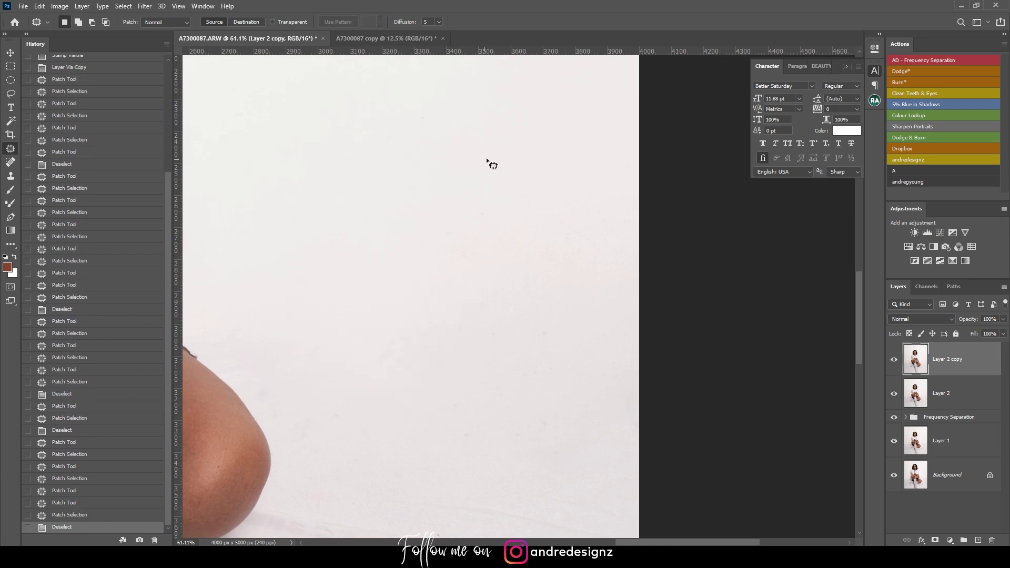
Patch the faint marks on the wall beside the bent knee and farther up the same side
{"action": "left_click_drag", "start_coordinate": [416, 284], "coordinate": [568, 201]}
{"action": "left_click_drag", "start_coordinate": [501, 262], "coordinate": [476, 303]}
{"action": "key", "text": "ctrl+d"}
{"action": "left_click_drag", "start_coordinate": [309, 207], "coordinate": [445, 365]}
{"action": "left_click_drag", "start_coordinate": [515, 237], "coordinate": [363, 392]}
{"action": "left_click_drag", "start_coordinate": [468, 298], "coordinate": [428, 361]}
{"action": "left_click_drag", "start_coordinate": [281, 119], "coordinate": [321, 250]}
{"action": "left_click_drag", "start_coordinate": [528, 248], "coordinate": [582, 293]}
Patch the wall near the photo's upper edge, between the woman's hair and the side wall
{"action": "left_click_drag", "start_coordinate": [349, 187], "coordinate": [478, 353]}
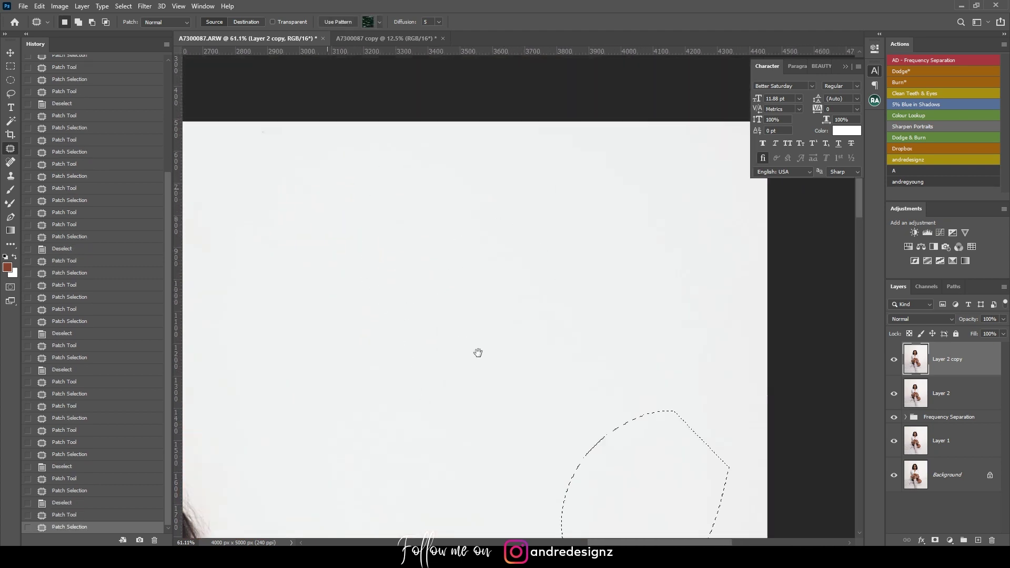
{"action": "mouse_move", "coordinate": [392, 121]}
{"action": "left_mouse_down"}
{"action": "mouse_move", "coordinate": [383, 167]}
{"action": "mouse_move", "coordinate": [453, 152]}
{"action": "left_mouse_up"}
{"action": "left_click_drag", "start_coordinate": [414, 162], "coordinate": [497, 224]}
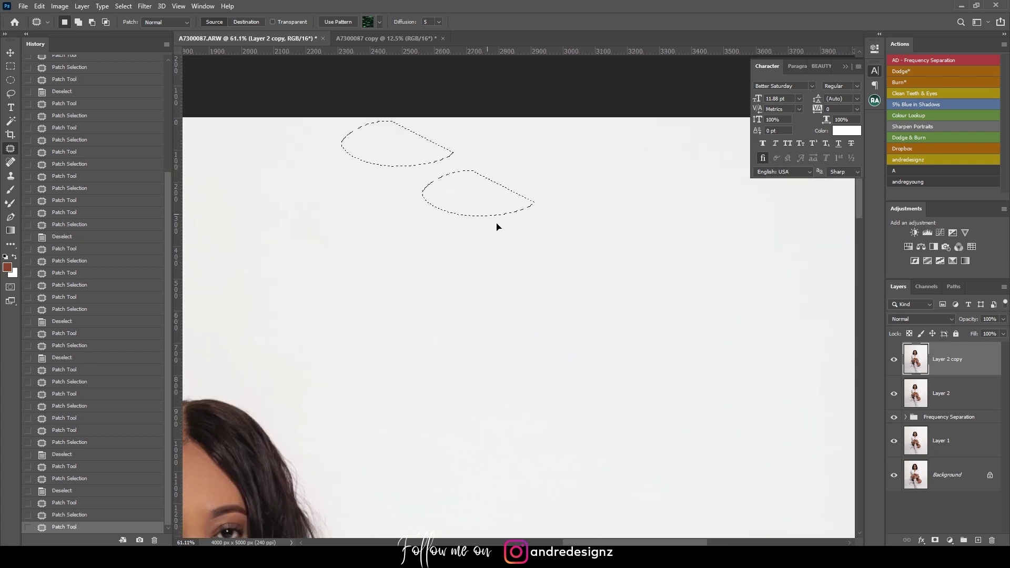
{"action": "mouse_move", "coordinate": [348, 168]}
{"action": "left_mouse_down"}
{"action": "mouse_move", "coordinate": [477, 242]}
{"action": "mouse_move", "coordinate": [305, 261]}
{"action": "left_mouse_up"}
{"action": "left_click_drag", "start_coordinate": [305, 261], "coordinate": [586, 250]}
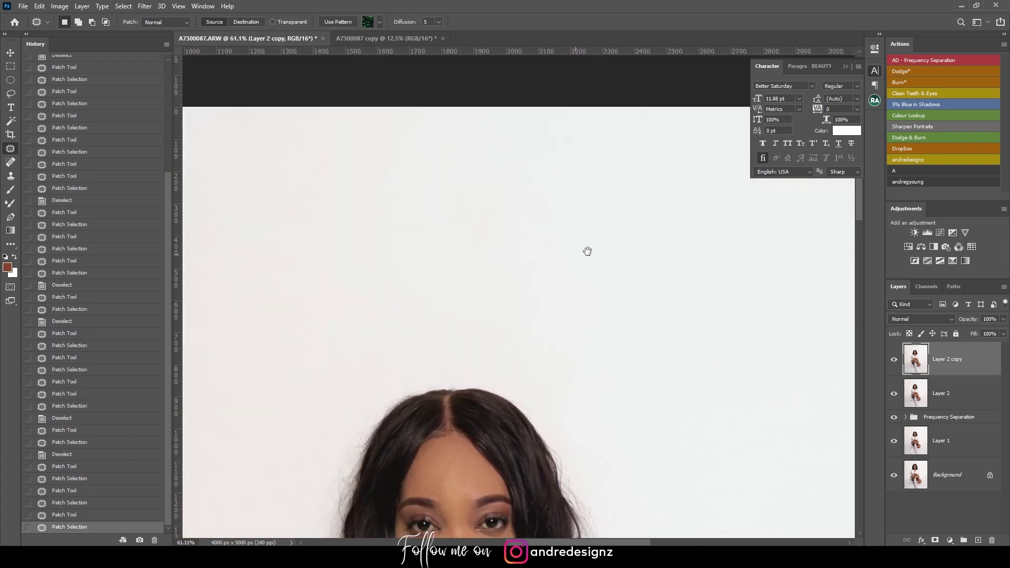
Patch the wall above and beside the woman's head and clear the selection
{"action": "mouse_move", "coordinate": [403, 180]}
{"action": "left_mouse_down"}
{"action": "mouse_move", "coordinate": [322, 354]}
{"action": "mouse_move", "coordinate": [496, 266]}
{"action": "left_mouse_up"}
{"action": "left_click_drag", "start_coordinate": [279, 319], "coordinate": [398, 173]}
{"action": "mouse_move", "coordinate": [419, 212]}
{"action": "left_mouse_down"}
{"action": "mouse_move", "coordinate": [476, 288]}
{"action": "mouse_move", "coordinate": [500, 230]}
{"action": "left_mouse_up"}
{"action": "left_click_drag", "start_coordinate": [424, 288], "coordinate": [359, 307]}
{"action": "scroll", "coordinate": [405, 182], "scroll_direction": "down", "scroll_amount": 5}
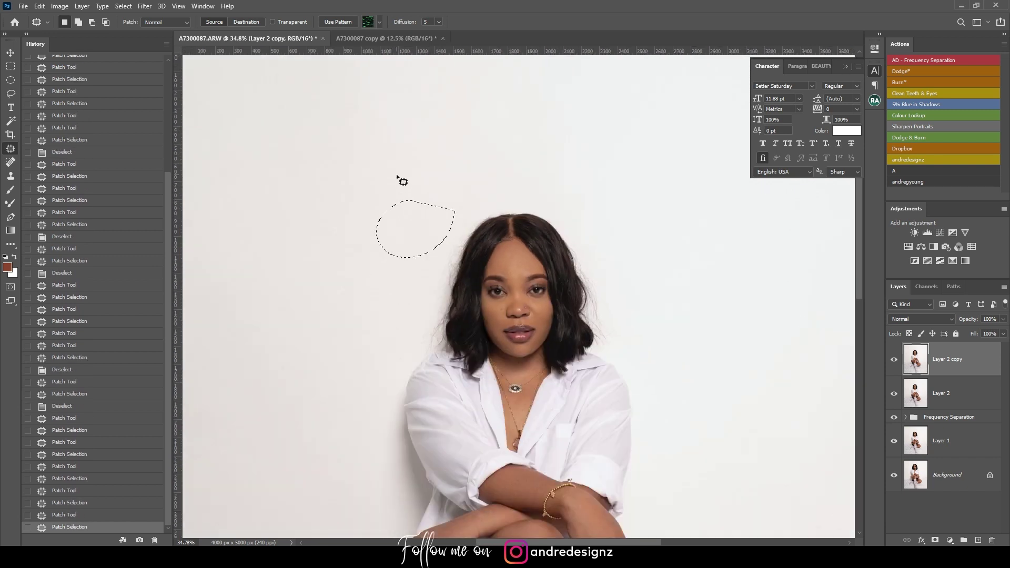
{"action": "key", "text": "ctrl+d"}
Patch the small spot on the floor cloth beside the extended sock-covered foot, then deselect
{"action": "scroll", "coordinate": [589, 209], "scroll_direction": "up", "scroll_amount": 2}
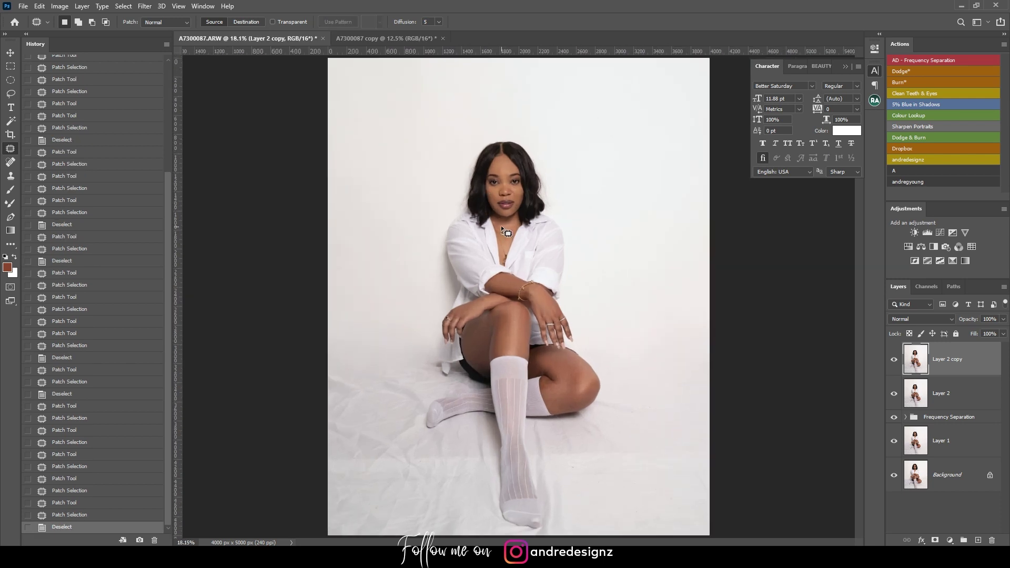
{"action": "scroll", "coordinate": [500, 226], "scroll_direction": "down", "scroll_amount": 1}
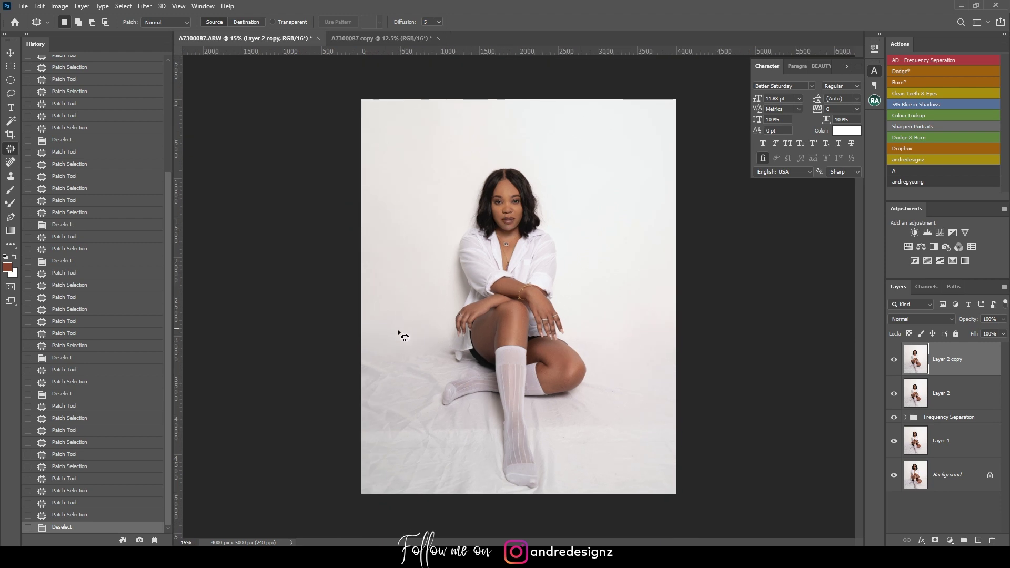
{"action": "scroll", "coordinate": [451, 375], "scroll_direction": "up", "scroll_amount": 2}
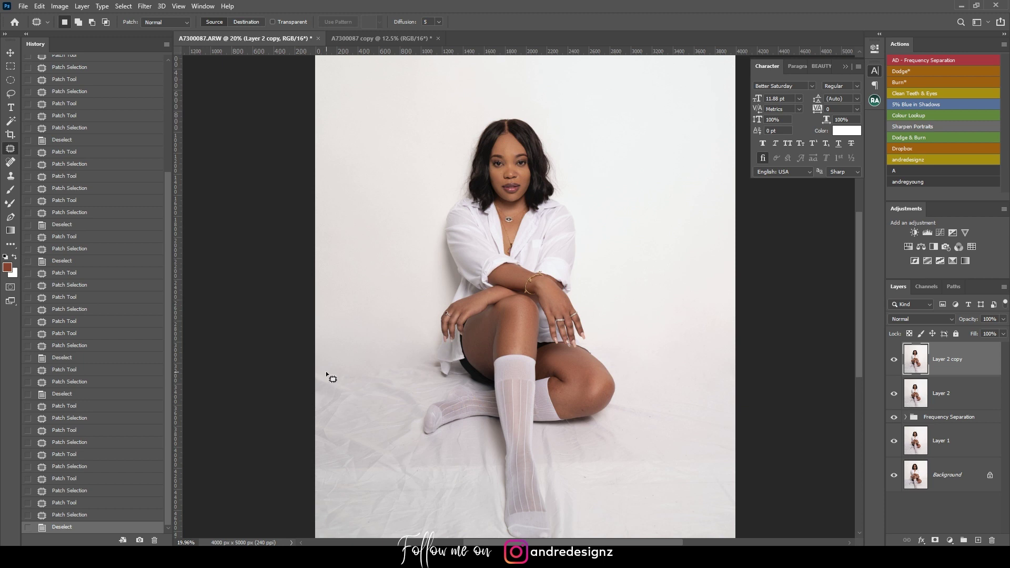
{"action": "scroll", "coordinate": [595, 395], "scroll_direction": "up", "scroll_amount": 4}
{"action": "left_click_drag", "start_coordinate": [595, 396], "coordinate": [352, 125]}
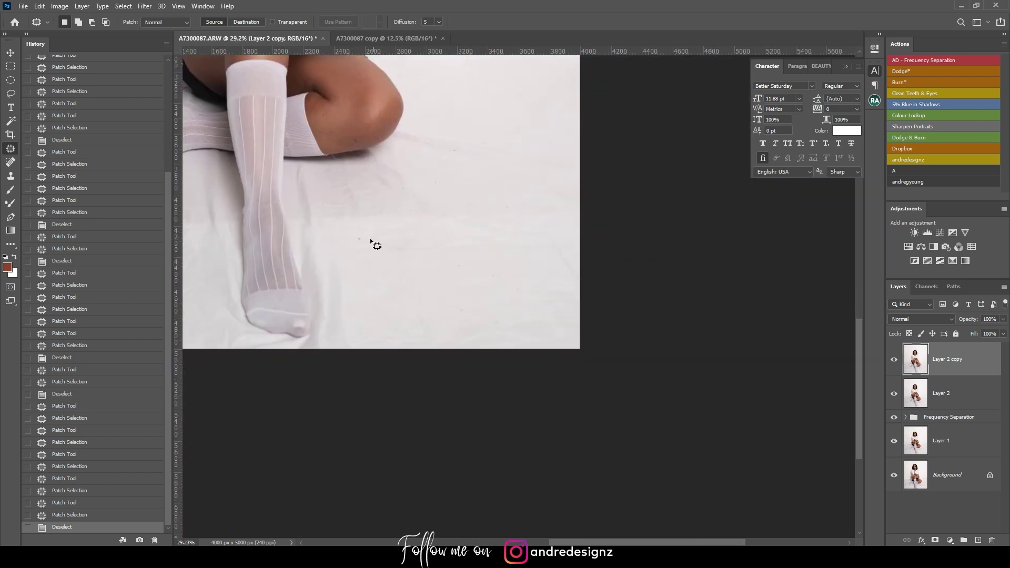
{"action": "left_click_drag", "start_coordinate": [439, 260], "coordinate": [380, 230]}
{"action": "left_click_drag", "start_coordinate": [389, 250], "coordinate": [467, 270]}
{"action": "key", "text": "ctrl+d"}
Try to patch a large oval area of the creased cloth beside the extended leg, then undo it
{"action": "left_click_drag", "start_coordinate": [380, 184], "coordinate": [388, 186]}
{"action": "mouse_move", "coordinate": [369, 211]}
{"action": "left_mouse_down"}
{"action": "mouse_move", "coordinate": [512, 220]}
{"action": "mouse_move", "coordinate": [516, 276]}
{"action": "left_mouse_up"}
{"action": "key", "text": "ctrl+d"}
{"action": "left_click_drag", "start_coordinate": [462, 226], "coordinate": [462, 219]}
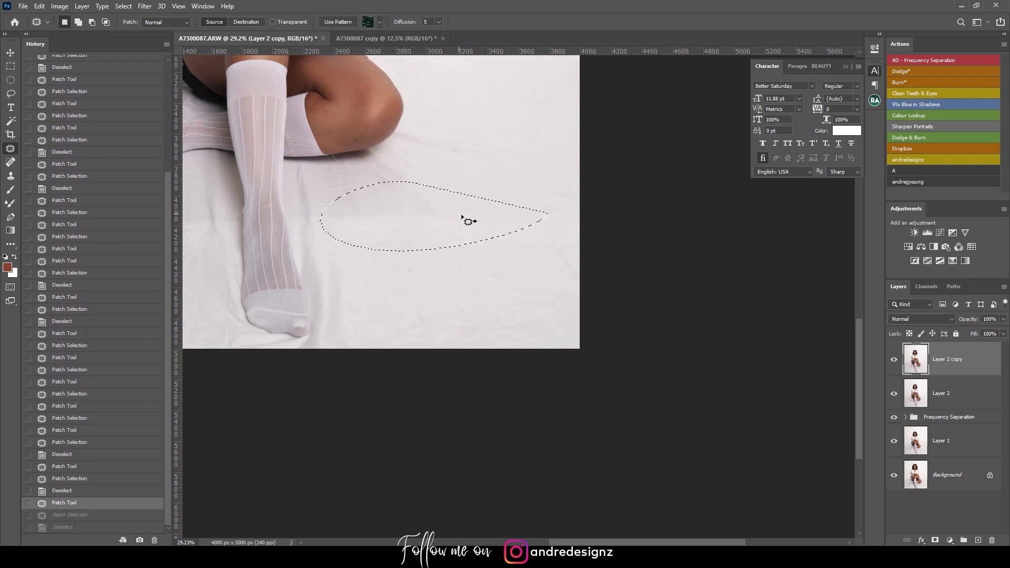
Patch the small mark near the photo's edge beyond the bent knee, then deselect and fit the whole photo
{"action": "left_click_drag", "start_coordinate": [559, 107], "coordinate": [524, 118]}
{"action": "key", "text": "ctrl+d"}
{"action": "key", "text": "ctrl+0"}
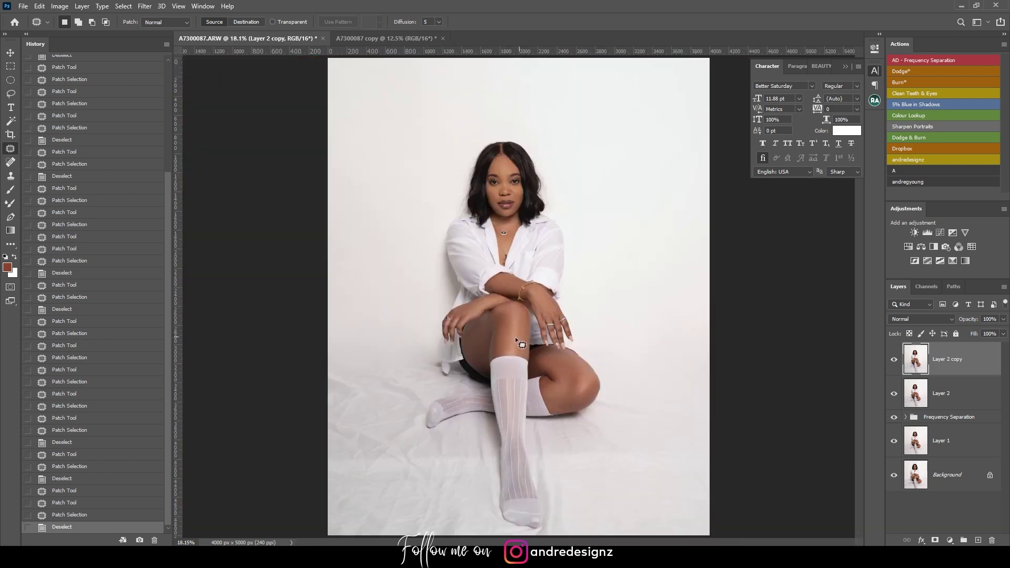
Run the AD - Frequency Separation action on Layer 2 copy, accepting a Gaussian Blur radius of 6.4 pixels
{"action": "scroll", "coordinate": [416, 450], "scroll_direction": "up", "scroll_amount": 2}
{"action": "left_click_drag", "start_coordinate": [444, 437], "coordinate": [415, 367]}
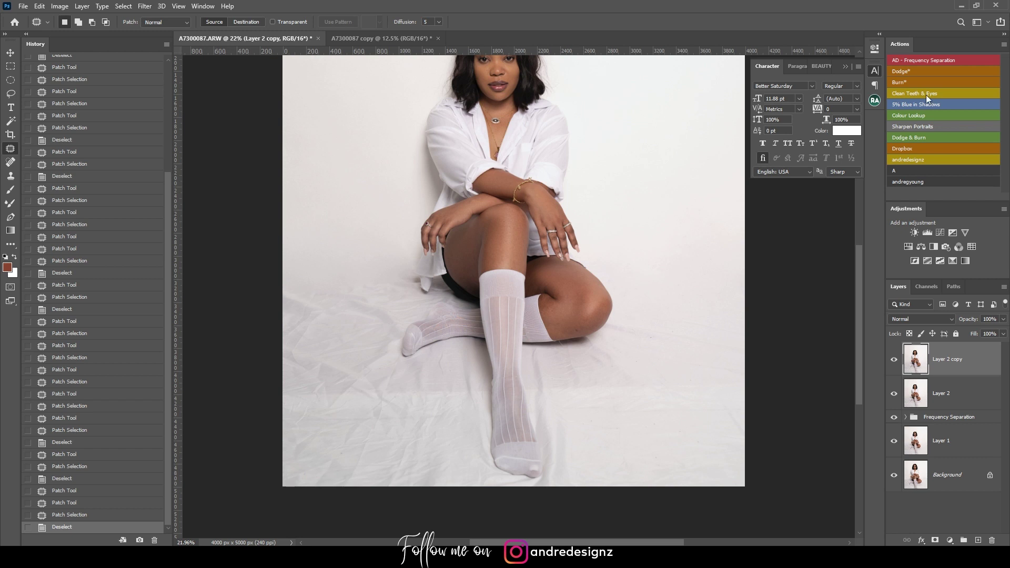
{"action": "left_click", "coordinate": [934, 61]}
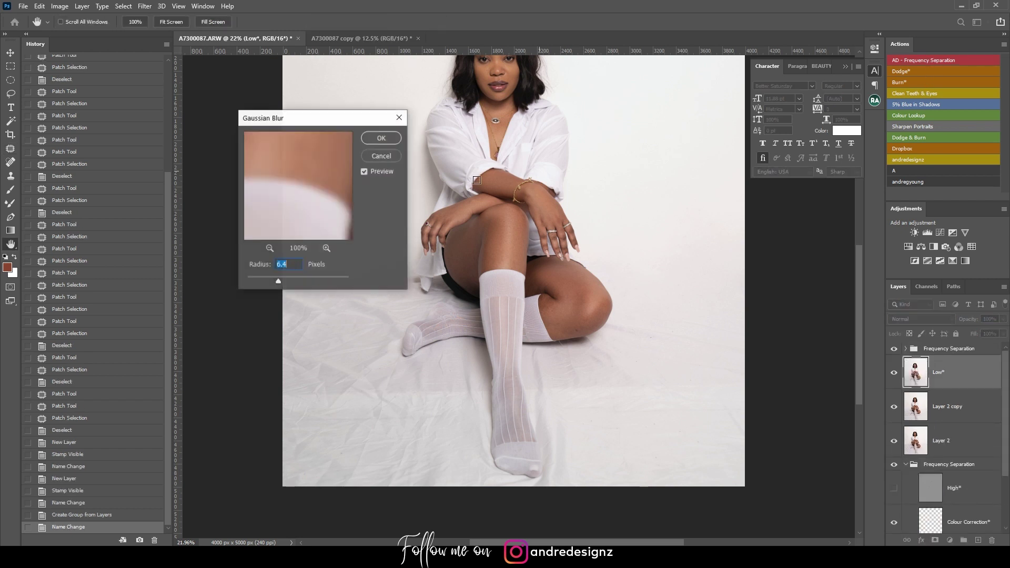
{"action": "left_click", "coordinate": [384, 136]}
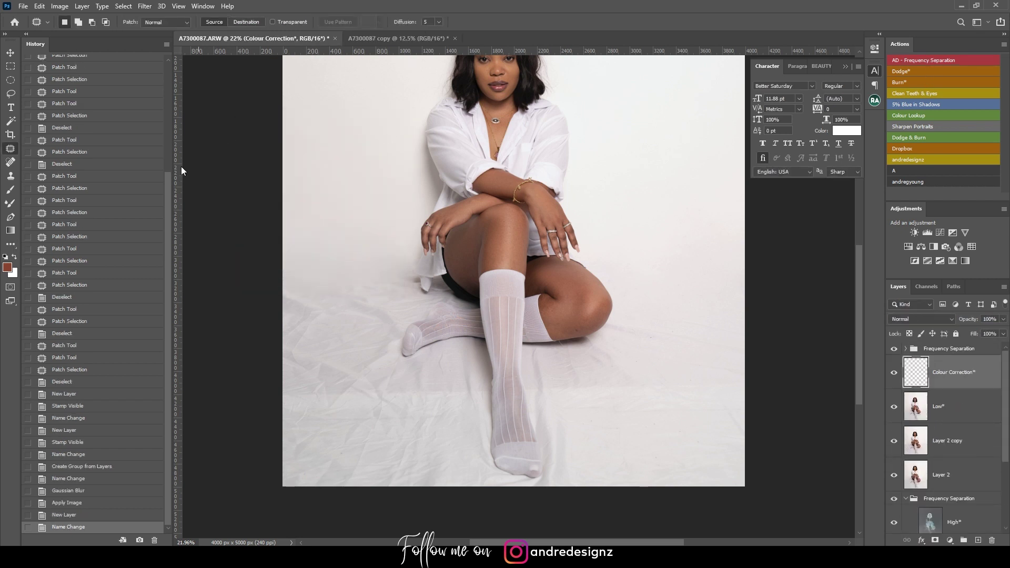
Enlarge the Mixer Brush to size 1000 and blend the creased cloth beside the resting foot
{"action": "left_click", "coordinate": [12, 204]}
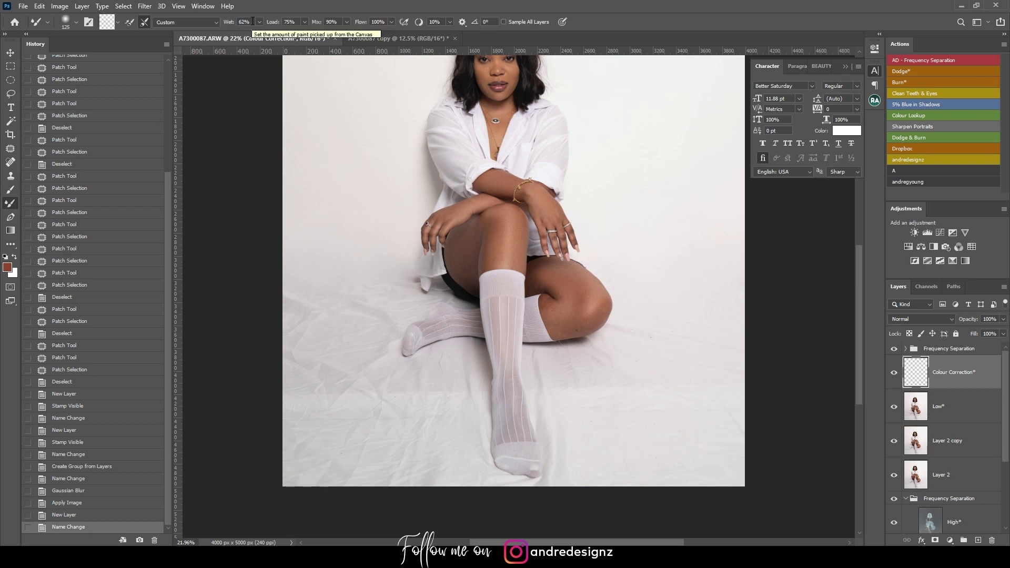
{"action": "left_click_drag", "start_coordinate": [386, 257], "coordinate": [372, 190]}
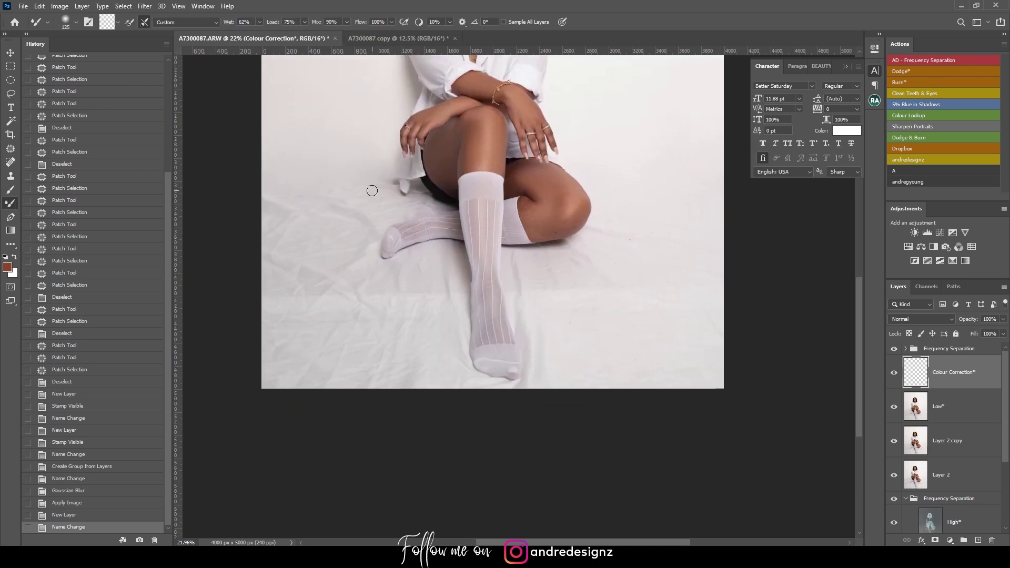
{"action": "key", "text": "bracketright"}
{"action": "key", "text": "bracketright"}
{"action": "key", "text": "bracketright"}
{"action": "key", "text": "bracketright"}
{"action": "key", "text": "bracketright"}
{"action": "key", "text": "bracketright"}
{"action": "key", "text": "bracketright"}
{"action": "key", "text": "bracketright"}
{"action": "mouse_move", "coordinate": [315, 227]}
{"action": "left_mouse_down"}
{"action": "mouse_move", "coordinate": [311, 153]}
{"action": "mouse_move", "coordinate": [305, 282]}
{"action": "mouse_move", "coordinate": [316, 176]}
{"action": "mouse_move", "coordinate": [321, 259]}
{"action": "left_mouse_up"}
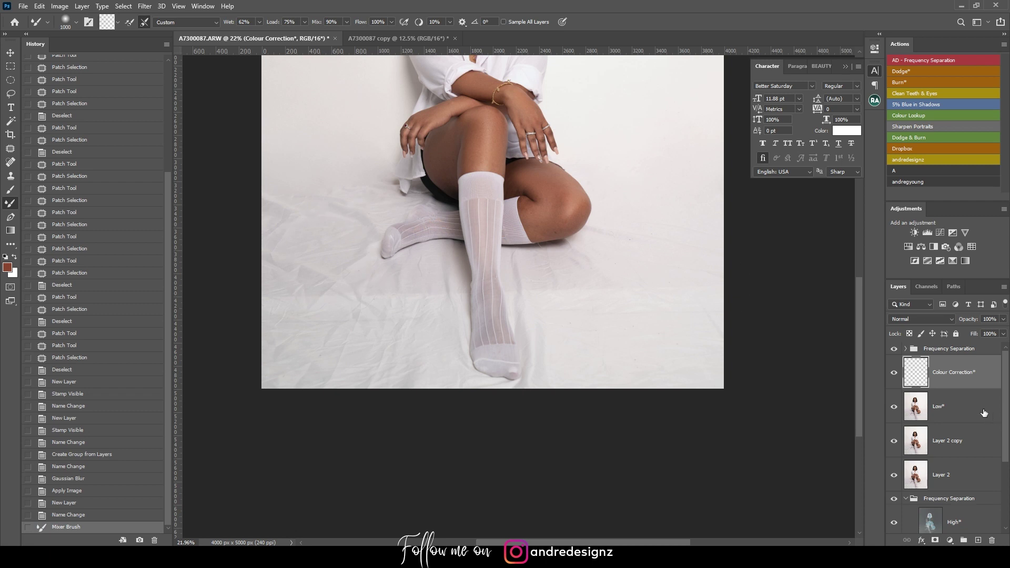
Revert the history to the last Deselect state, before the frequency separation and Mixer Brush stroke
{"action": "key", "text": "ctrl+minus"}
{"action": "key", "text": "ctrl+minus"}
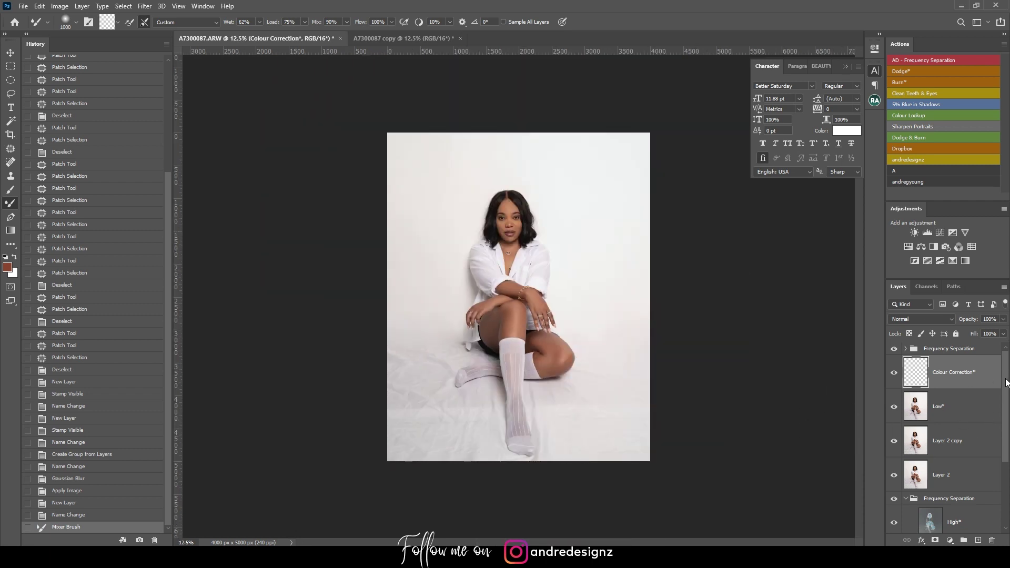
{"action": "scroll", "coordinate": [1007, 383], "scroll_direction": "down", "scroll_amount": 3}
{"action": "scroll", "coordinate": [1007, 382], "scroll_direction": "up", "scroll_amount": 3}
{"action": "left_click", "coordinate": [99, 359]}
{"action": "left_click", "coordinate": [95, 293]}
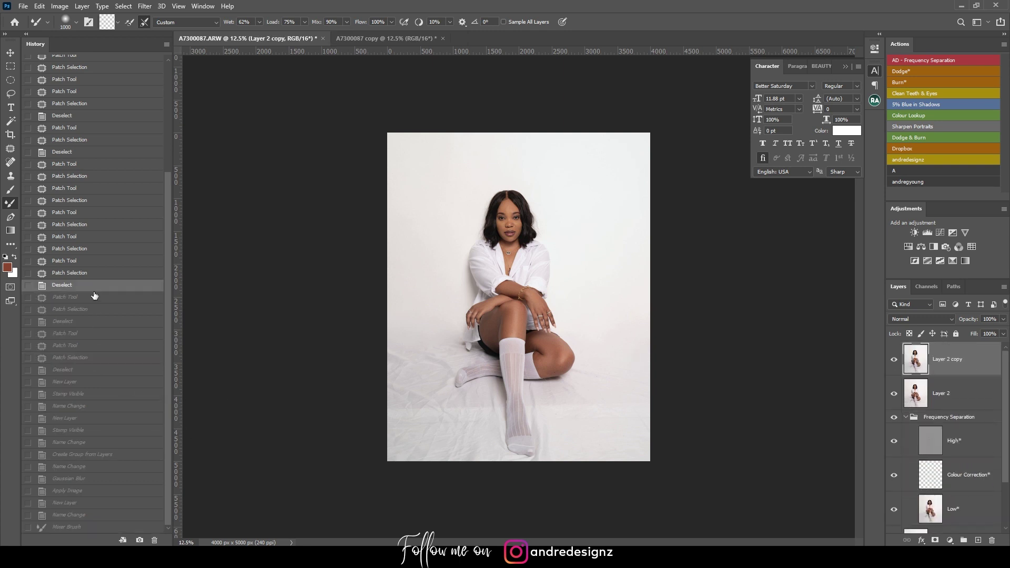
{"action": "left_click", "coordinate": [84, 311]}
{"action": "left_click", "coordinate": [83, 333]}
{"action": "left_click", "coordinate": [83, 358]}
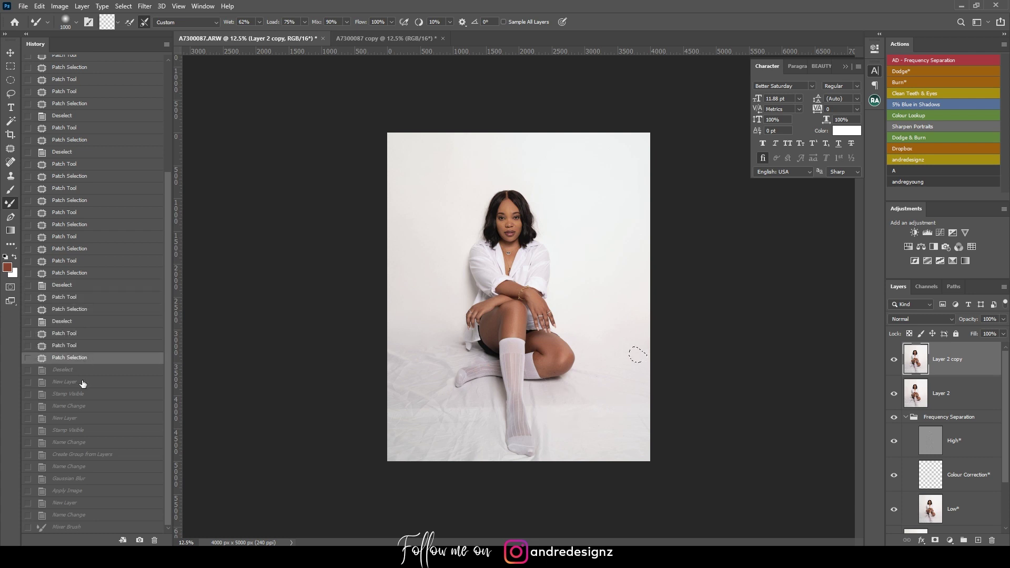
{"action": "left_click", "coordinate": [83, 382]}
{"action": "left_click", "coordinate": [83, 370]}
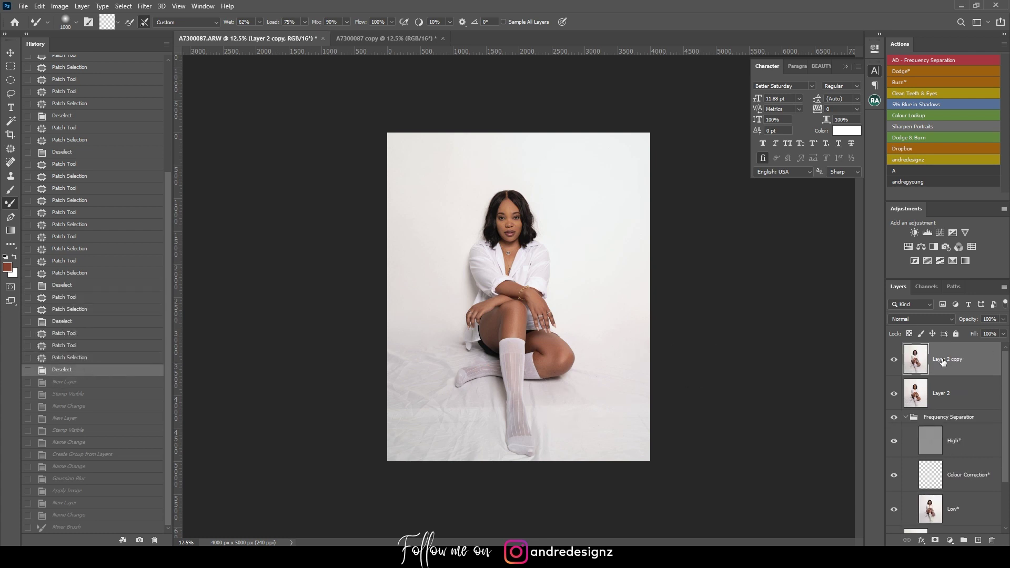
Collapse the existing Frequency Separation group, select the Background layer and run the AD - Frequency Separation action with its suggested blur
{"action": "left_click", "coordinate": [908, 418]}
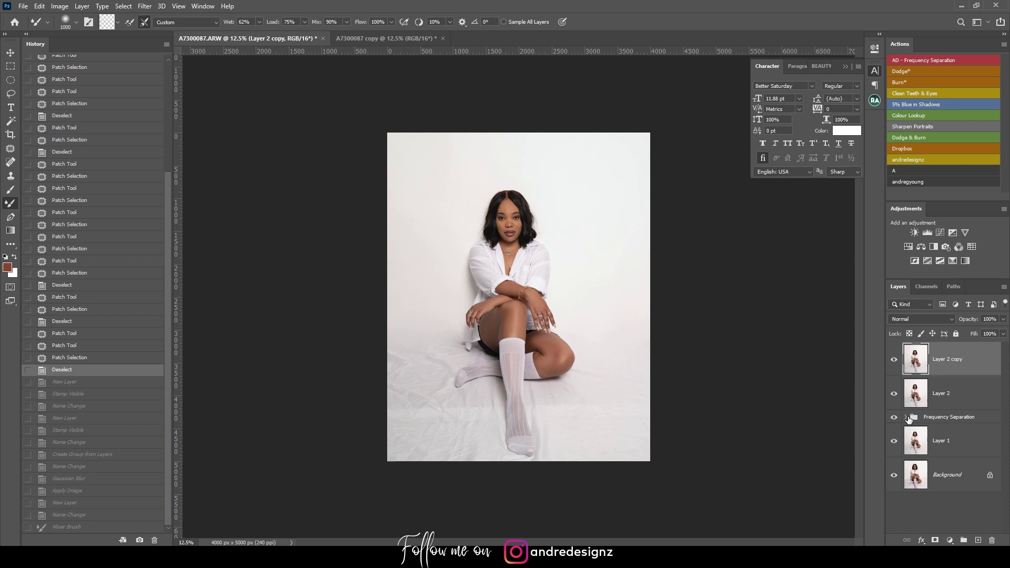
{"action": "left_click", "coordinate": [960, 421]}
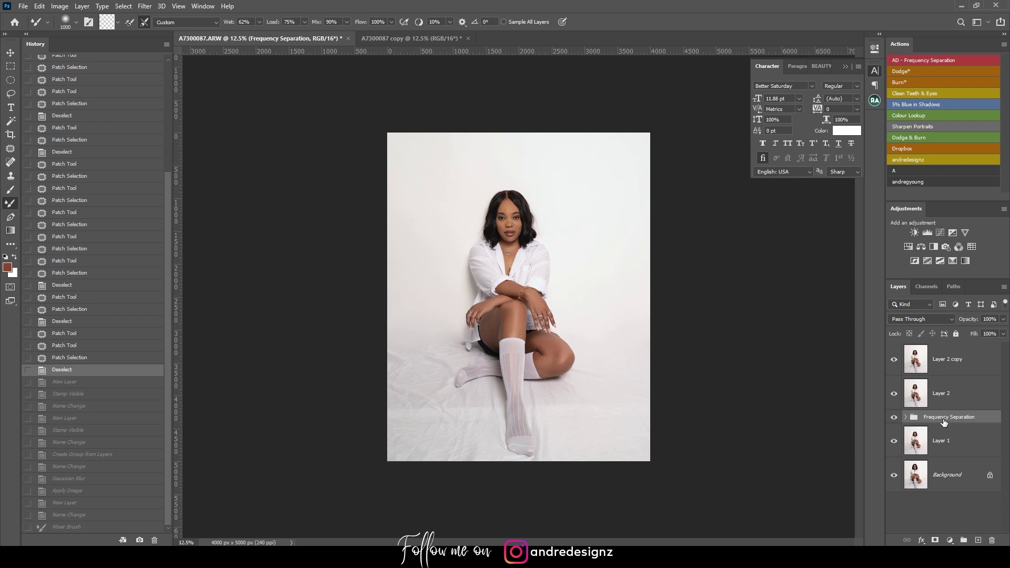
{"action": "left_click", "coordinate": [949, 478]}
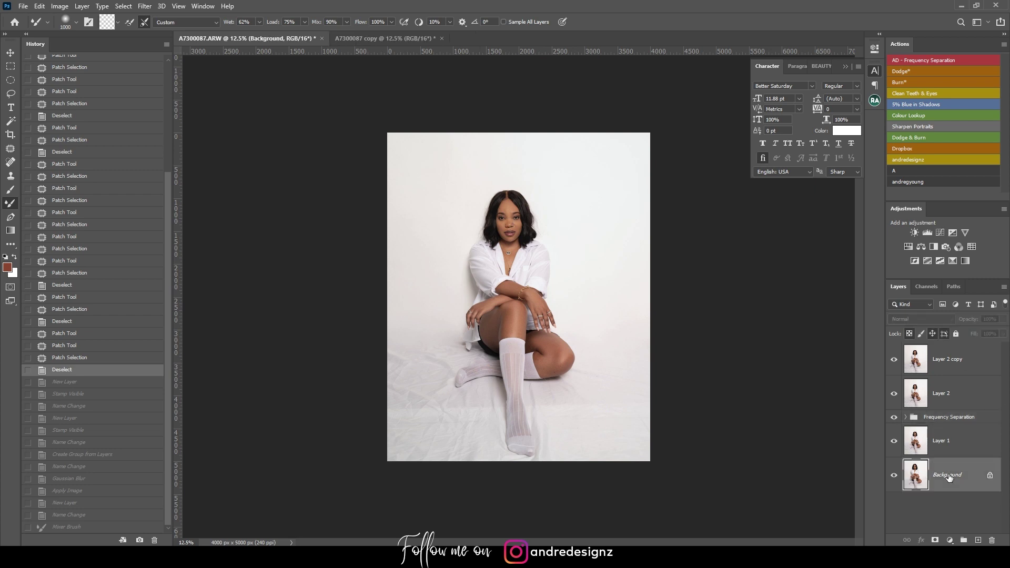
{"action": "left_click", "coordinate": [939, 62]}
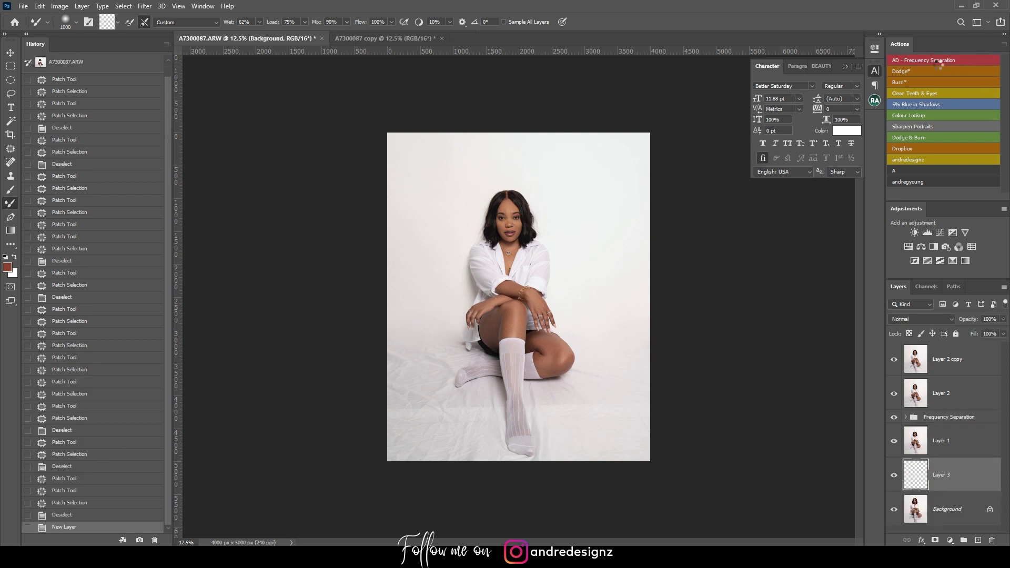
{"action": "left_click", "coordinate": [380, 136]}
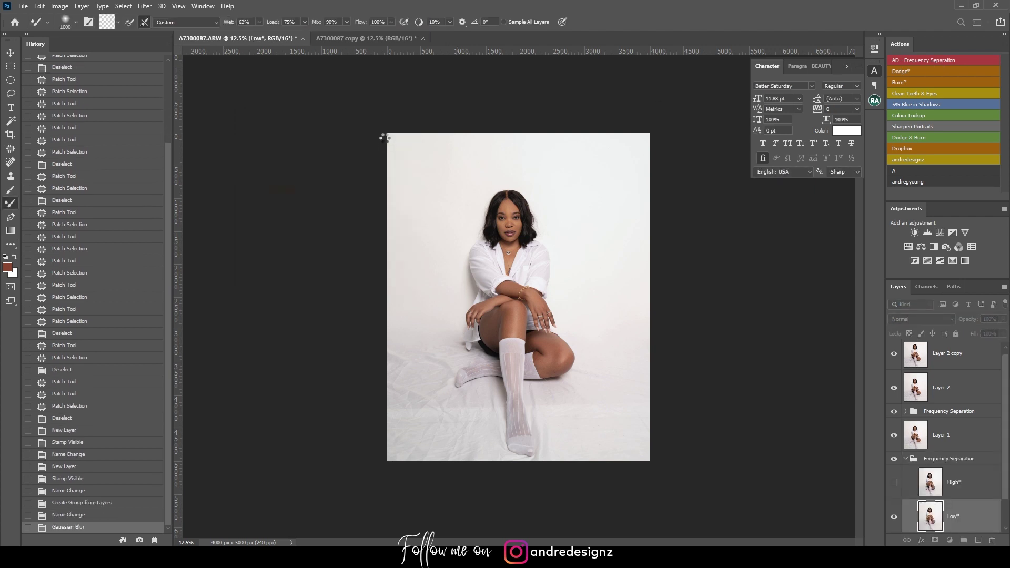
Select the newly created Frequency Separation group and bring it to the front of the layer stack
{"action": "scroll", "coordinate": [893, 404], "scroll_direction": "down", "scroll_amount": 3}
{"action": "left_click", "coordinate": [960, 394]}
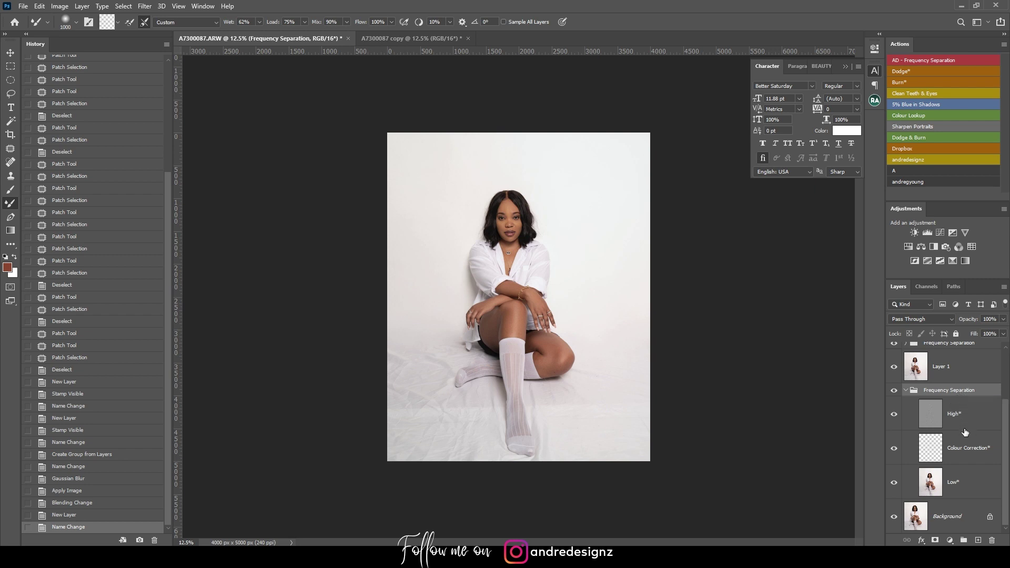
{"action": "scroll", "coordinate": [968, 400], "scroll_direction": "up", "scroll_amount": 2}
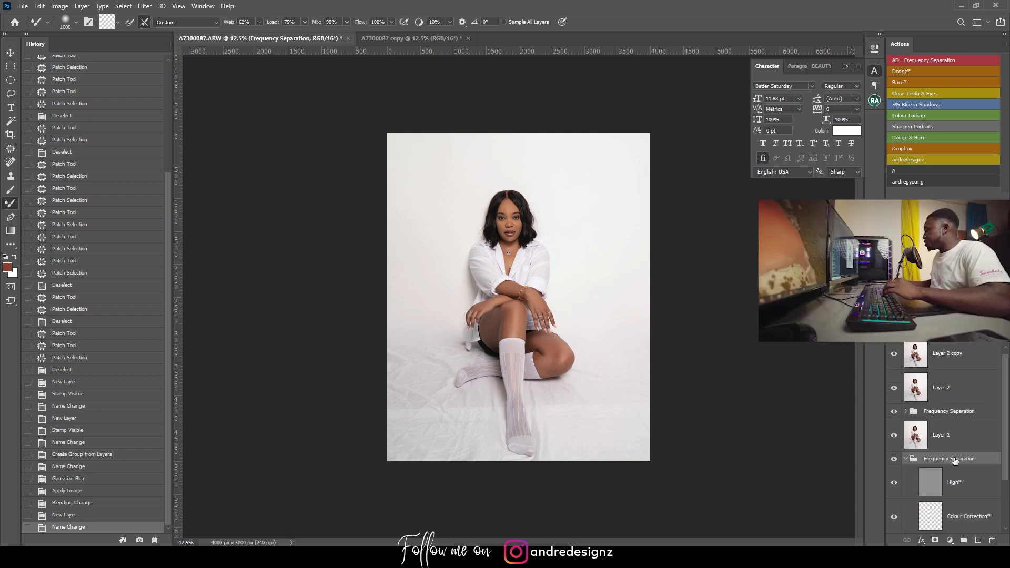
{"action": "key", "text": "ctrl+shift+bracketright"}
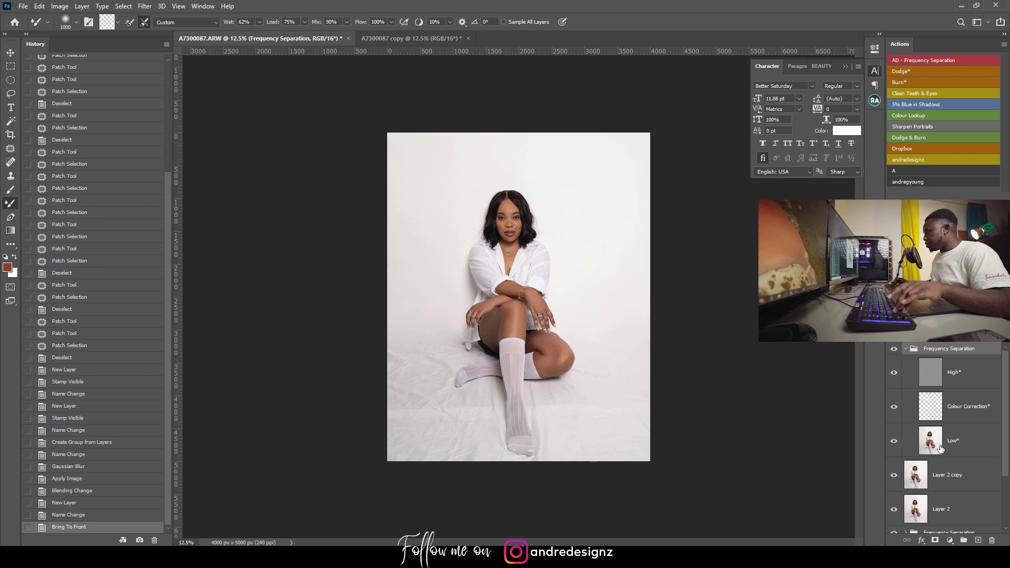
Review the layer order below the moved group, selecting the older Frequency Separation group and the Background layer
{"action": "scroll", "coordinate": [942, 444], "scroll_direction": "down", "scroll_amount": 3}
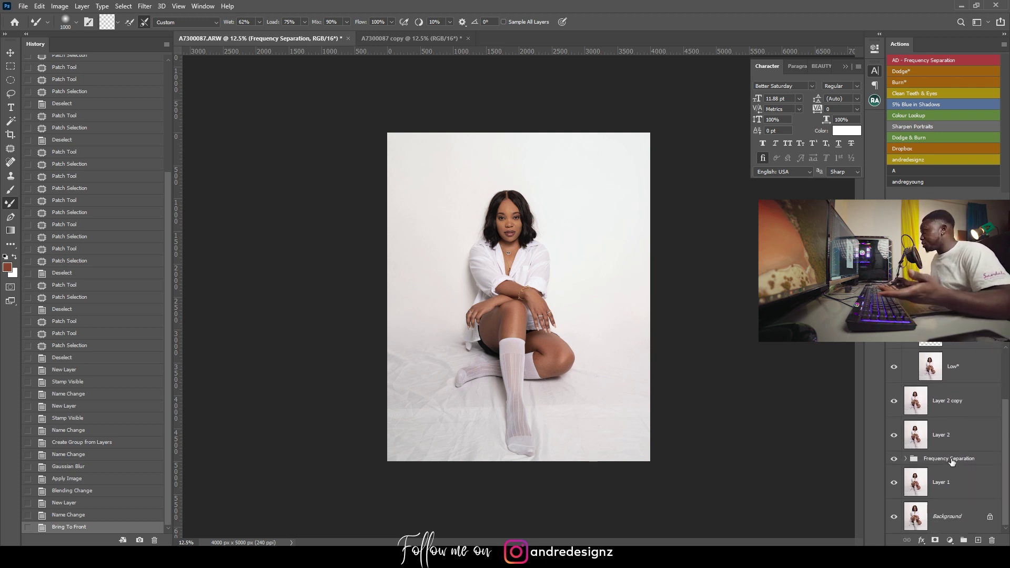
{"action": "left_click", "coordinate": [952, 461]}
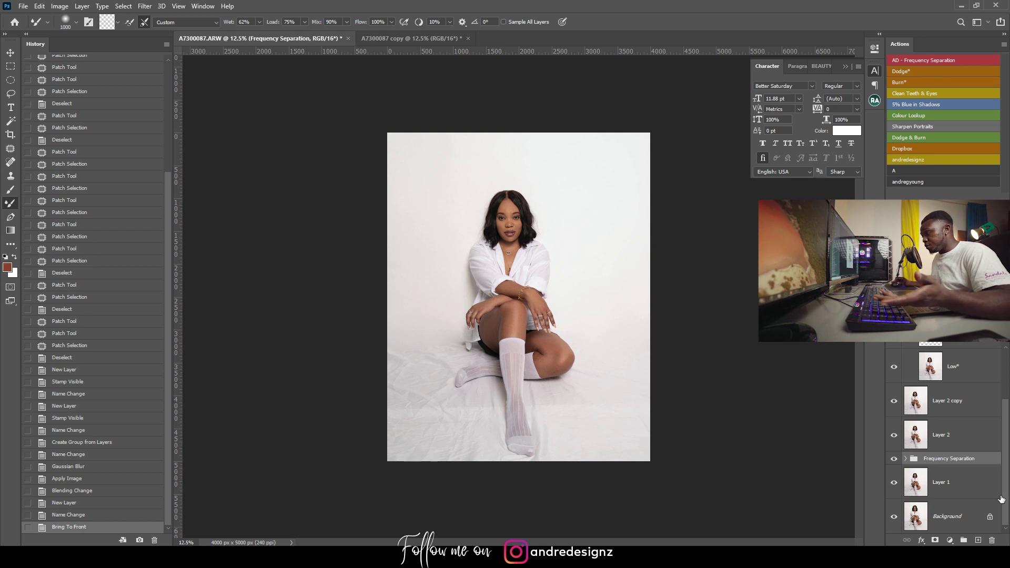
{"action": "scroll", "coordinate": [972, 456], "scroll_direction": "up", "scroll_amount": 2}
{"action": "scroll", "coordinate": [976, 462], "scroll_direction": "down", "scroll_amount": 3}
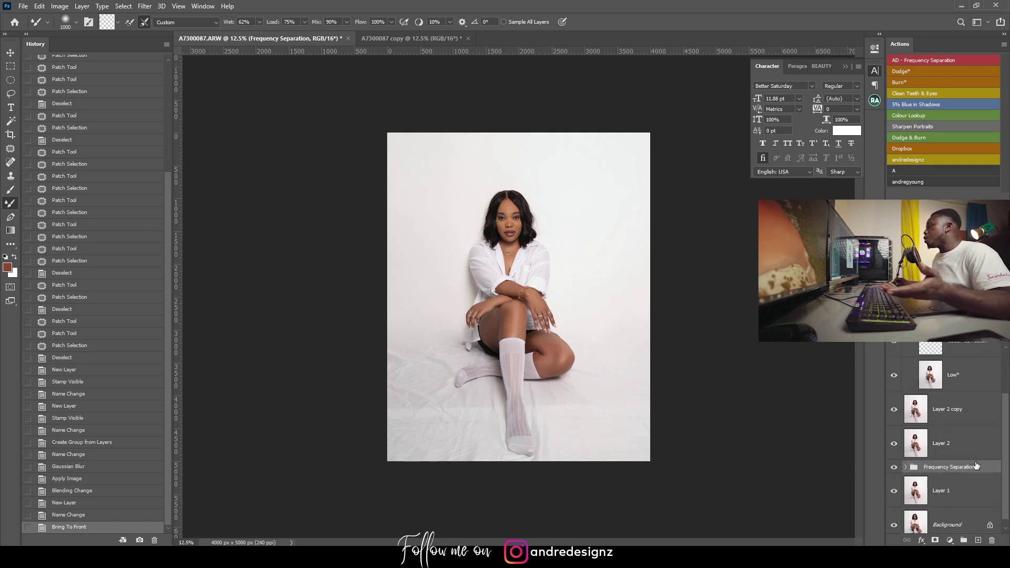
{"action": "left_click", "coordinate": [957, 524]}
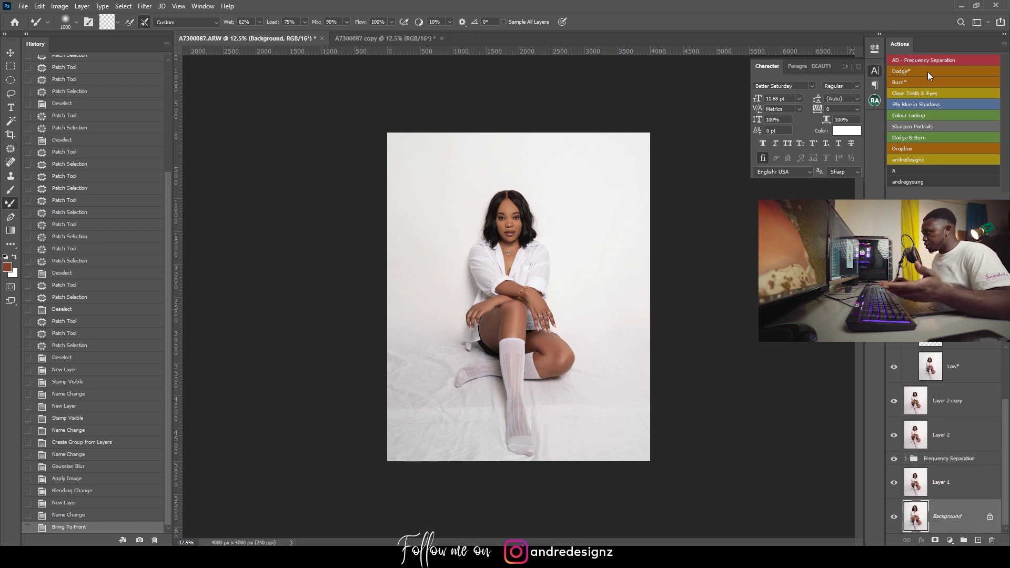
Select the Low* layer of the upper Frequency Separation group and smooth the cloth at the photo's lower left with the 1000 px Mixer Brush
{"action": "scroll", "coordinate": [930, 357], "scroll_direction": "up", "scroll_amount": 2}
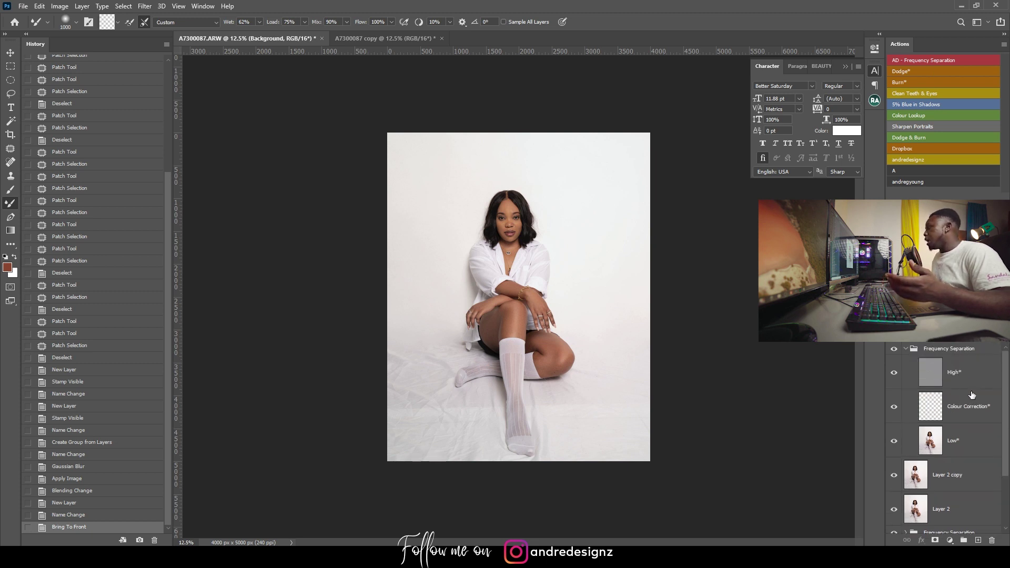
{"action": "scroll", "coordinate": [940, 364], "scroll_direction": "down", "scroll_amount": 2}
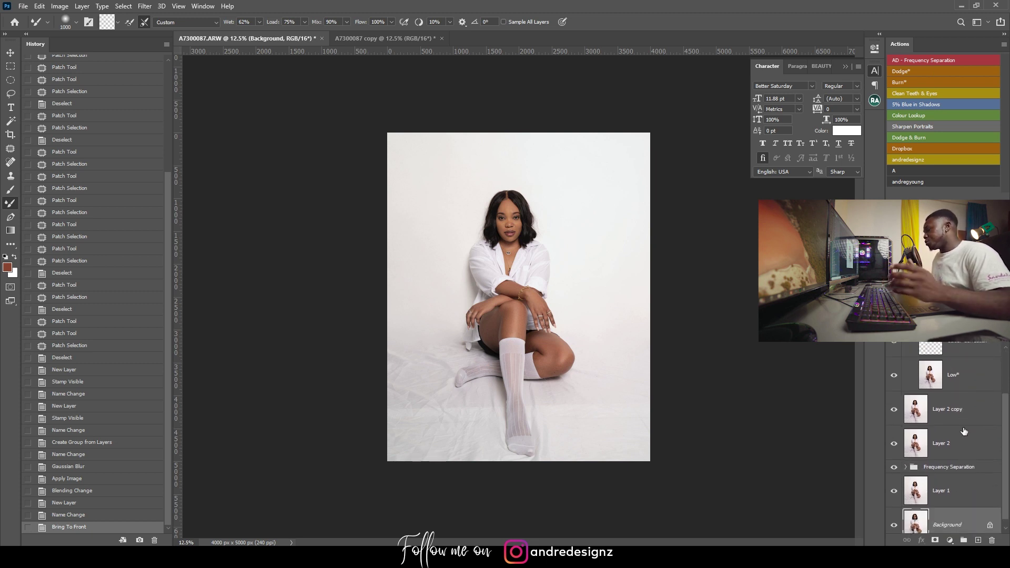
{"action": "scroll", "coordinate": [964, 436], "scroll_direction": "up", "scroll_amount": 2}
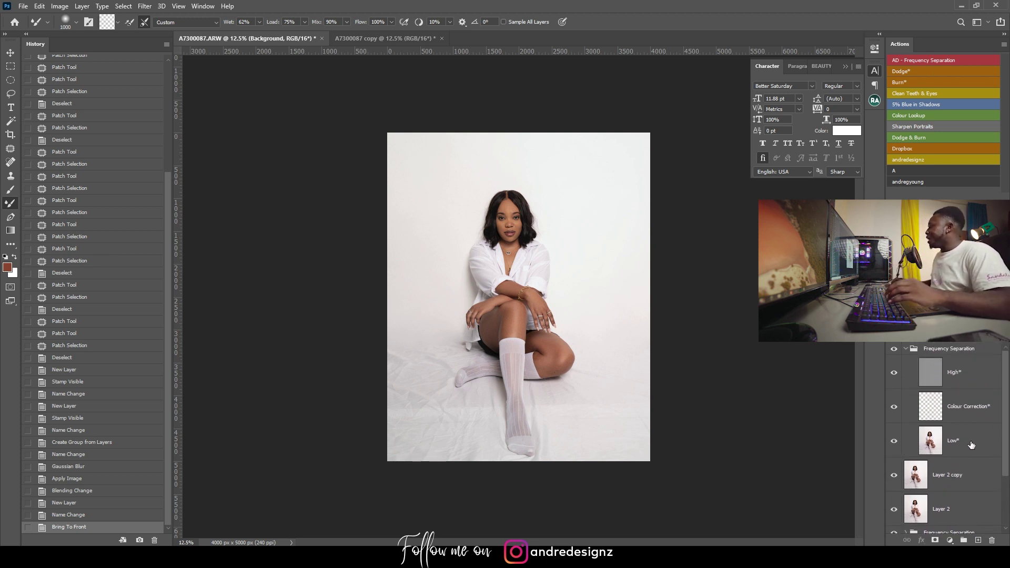
{"action": "left_click", "coordinate": [972, 446]}
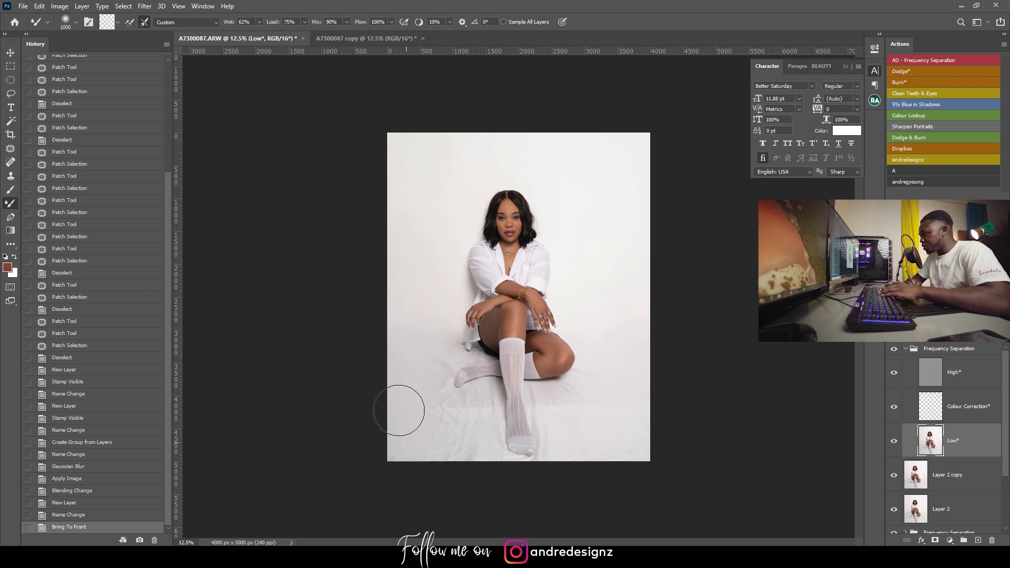
{"action": "mouse_move", "coordinate": [405, 385]}
{"action": "left_mouse_down"}
{"action": "mouse_move", "coordinate": [418, 352]}
{"action": "mouse_move", "coordinate": [377, 413]}
{"action": "left_mouse_up"}
{"action": "scroll", "coordinate": [437, 354], "scroll_direction": "up", "scroll_amount": 5}
{"action": "left_click_drag", "start_coordinate": [448, 391], "coordinate": [444, 255]}
{"action": "scroll", "coordinate": [446, 256], "scroll_direction": "down", "scroll_amount": 2}
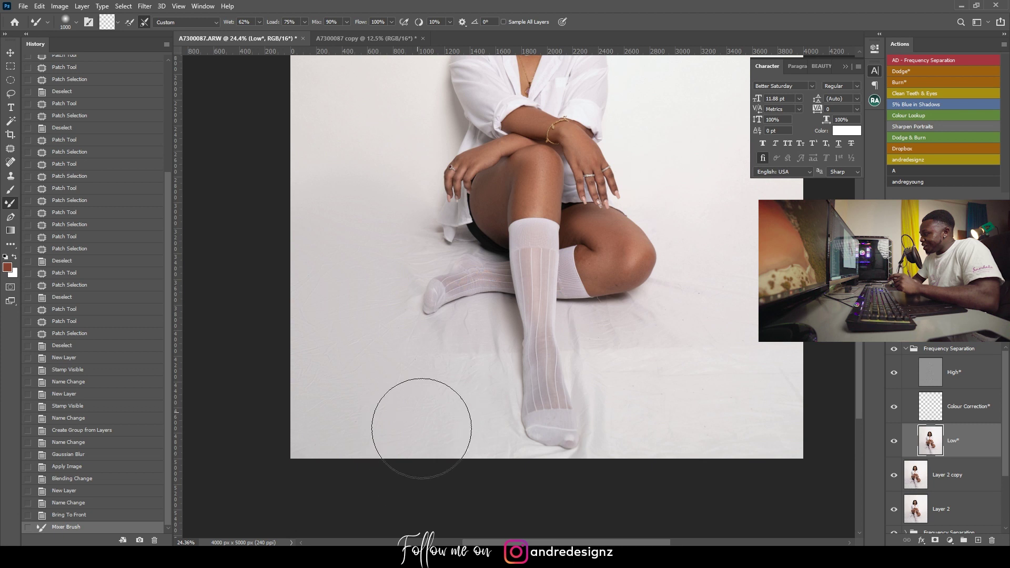
{"action": "left_click_drag", "start_coordinate": [399, 456], "coordinate": [371, 436]}
Reduce the Mixer Brush to 300 px and smooth the creased cloth to the right of the front foot
{"action": "left_click_drag", "start_coordinate": [552, 297], "coordinate": [236, 260]}
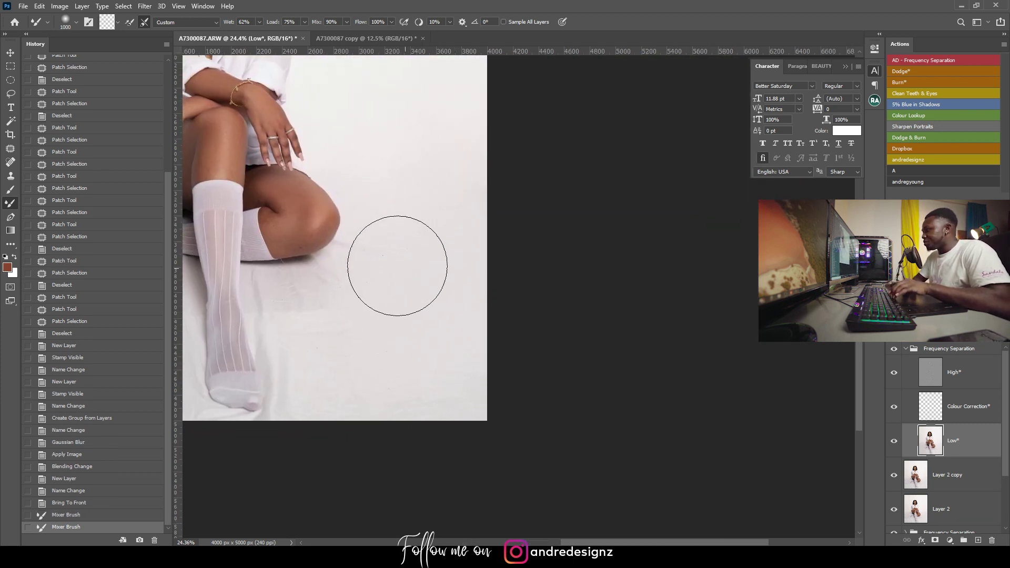
{"action": "mouse_move", "coordinate": [293, 232]}
{"action": "left_mouse_down"}
{"action": "mouse_move", "coordinate": [338, 232]}
{"action": "mouse_move", "coordinate": [405, 268]}
{"action": "left_mouse_up"}
{"action": "key", "text": "bracketleft"}
{"action": "key", "text": "bracketleft"}
{"action": "key", "text": "bracketleft"}
{"action": "key", "text": "bracketleft"}
{"action": "key", "text": "bracketleft"}
{"action": "key", "text": "bracketleft"}
{"action": "key", "text": "bracketleft"}
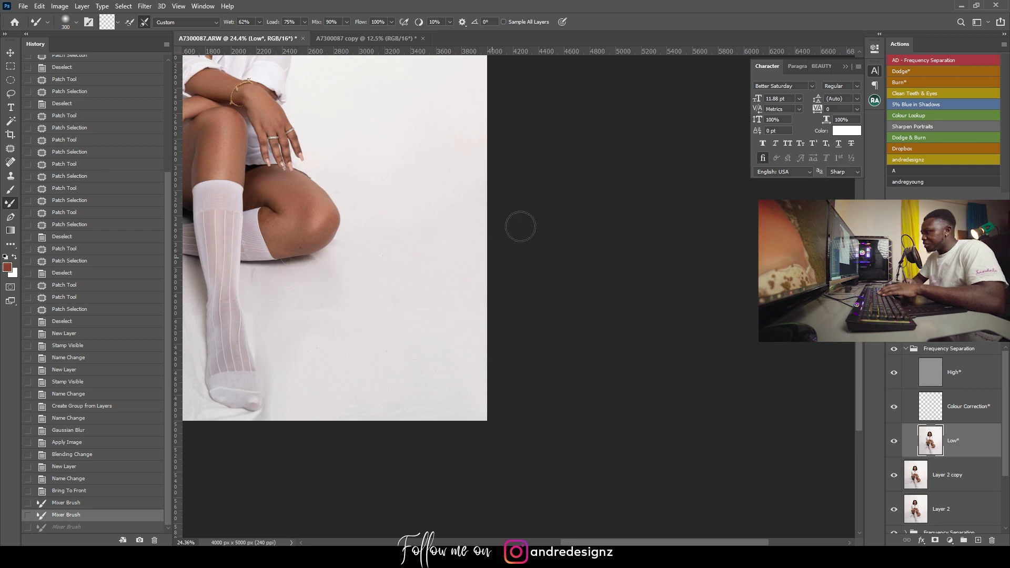
{"action": "left_click_drag", "start_coordinate": [476, 385], "coordinate": [406, 385]}
{"action": "left_click_drag", "start_coordinate": [401, 421], "coordinate": [369, 390]}
Smooth the cloth between the front foot and the back foot with the Mixer Brush
{"action": "mouse_move", "coordinate": [347, 343]}
{"action": "left_mouse_down"}
{"action": "mouse_move", "coordinate": [558, 301]}
{"action": "mouse_move", "coordinate": [710, 256]}
{"action": "left_mouse_up"}
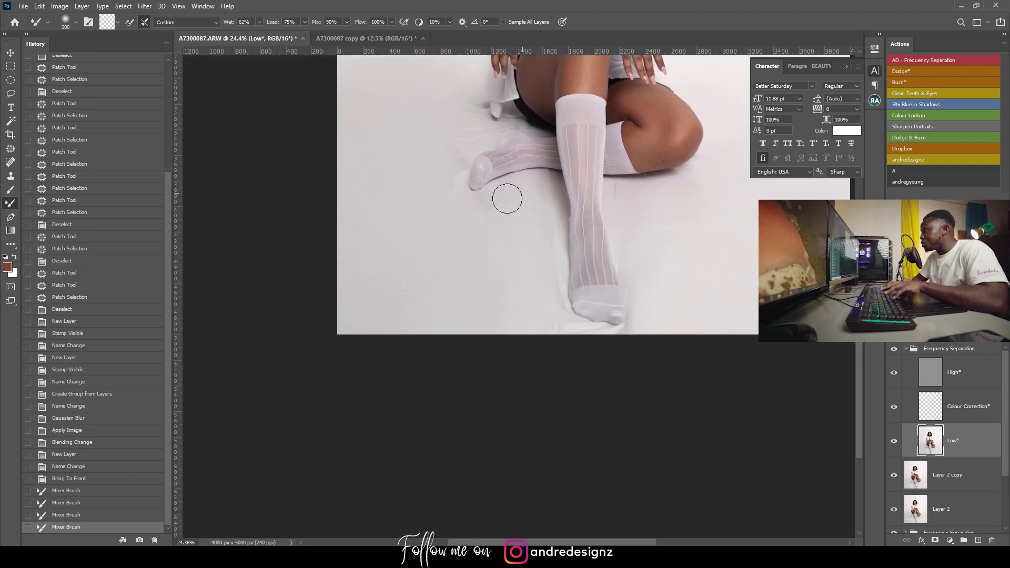
{"action": "mouse_move", "coordinate": [615, 345]}
{"action": "left_mouse_down"}
{"action": "mouse_move", "coordinate": [635, 341]}
{"action": "mouse_move", "coordinate": [645, 318]}
{"action": "mouse_move", "coordinate": [568, 344]}
{"action": "mouse_move", "coordinate": [529, 267]}
{"action": "left_mouse_up"}
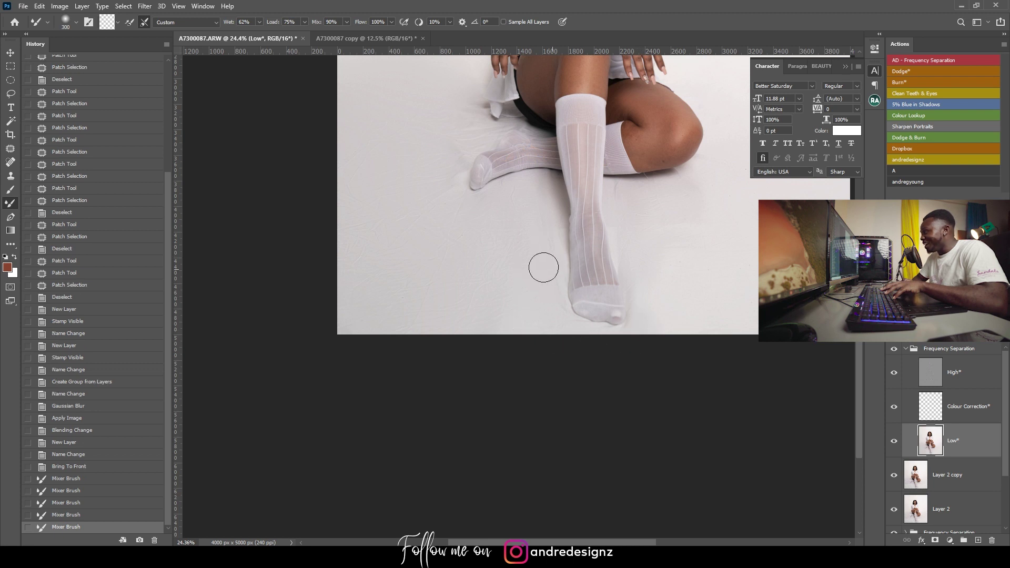
{"action": "left_click_drag", "start_coordinate": [528, 194], "coordinate": [489, 203]}
Reduce the Mixer Brush to 175 px and blend the creases between the shirt hem and the back sock with short strokes
{"action": "left_click_drag", "start_coordinate": [428, 156], "coordinate": [488, 330]}
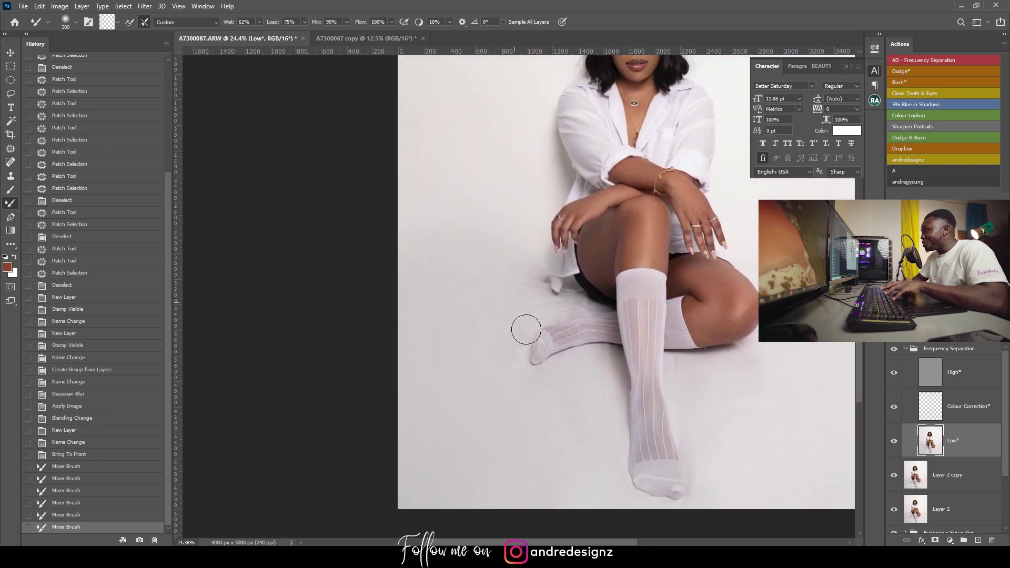
{"action": "left_click", "coordinate": [525, 284]}
{"action": "key", "text": "bracketleft"}
{"action": "key", "text": "bracketleft"}
{"action": "key", "text": "bracketleft"}
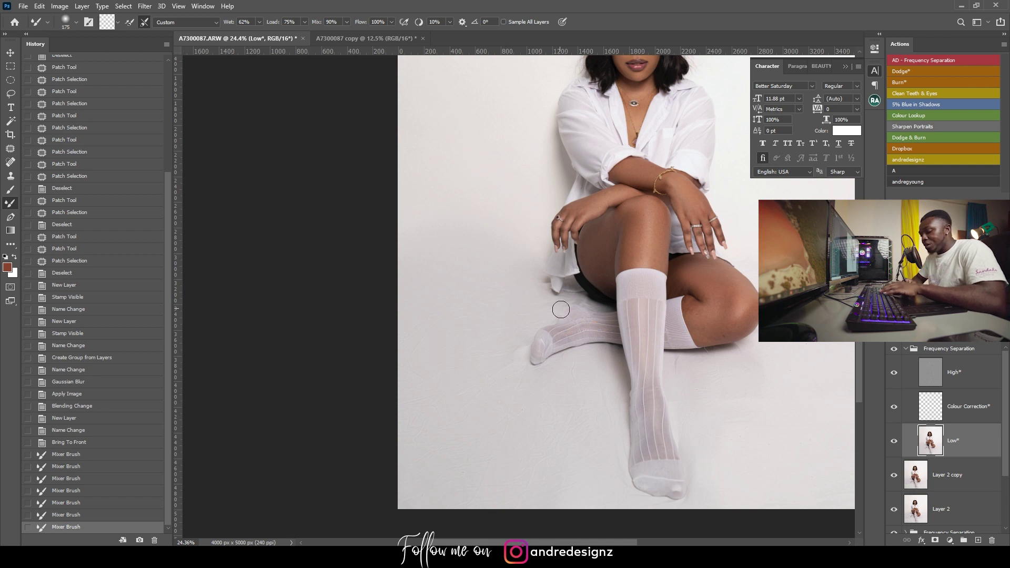
{"action": "left_click", "coordinate": [577, 302]}
{"action": "left_click", "coordinate": [533, 314]}
{"action": "left_click", "coordinate": [579, 308]}
{"action": "left_click", "coordinate": [576, 304]}
{"action": "left_click", "coordinate": [572, 300]}
{"action": "left_click", "coordinate": [568, 295]}
{"action": "left_click", "coordinate": [569, 296]}
{"action": "left_click", "coordinate": [575, 300]}
{"action": "left_click", "coordinate": [581, 305]}
{"action": "left_click", "coordinate": [582, 308]}
{"action": "left_click", "coordinate": [526, 337]}
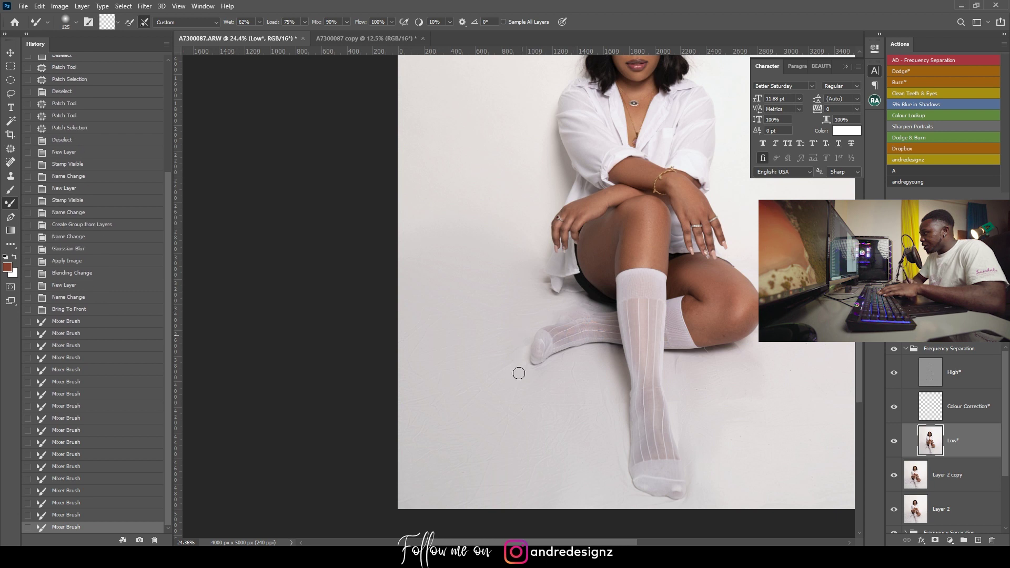
Blend the remaining cloth creases to the left of the back foot and below the shirt hem with short Mixer Brush strokes
{"action": "left_click", "coordinate": [545, 311]}
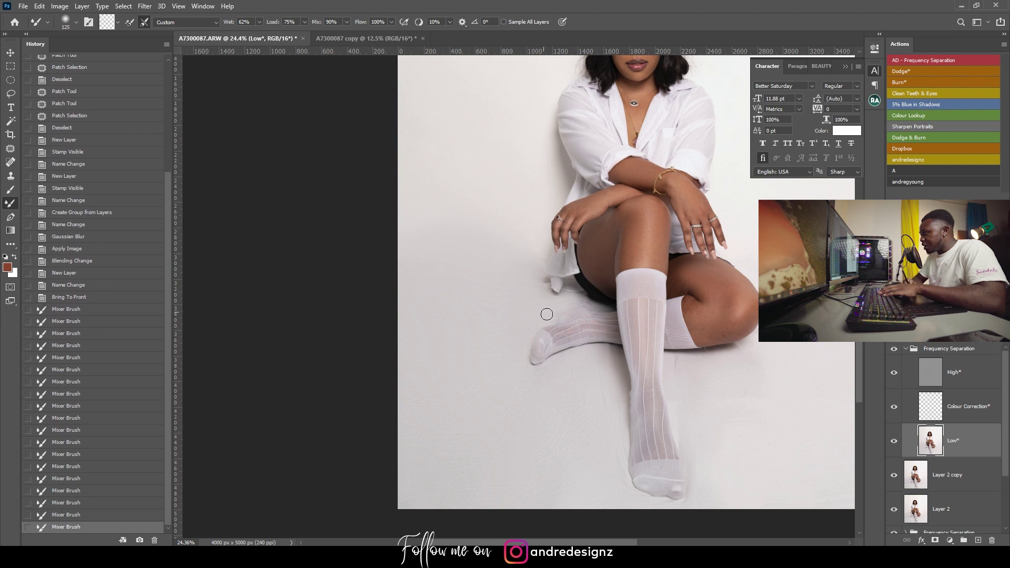
{"action": "left_click", "coordinate": [572, 295]}
{"action": "left_click", "coordinate": [532, 300]}
{"action": "left_click", "coordinate": [547, 283]}
{"action": "left_click", "coordinate": [542, 287]}
{"action": "left_click", "coordinate": [526, 316]}
{"action": "left_click", "coordinate": [489, 336]}
{"action": "left_click", "coordinate": [514, 315]}
{"action": "left_click", "coordinate": [471, 377]}
{"action": "left_click", "coordinate": [547, 301]}
Try to blend the cloth between the shorts and the back sock, and undo these strokes
{"action": "left_click", "coordinate": [578, 303]}
{"action": "left_click", "coordinate": [590, 312]}
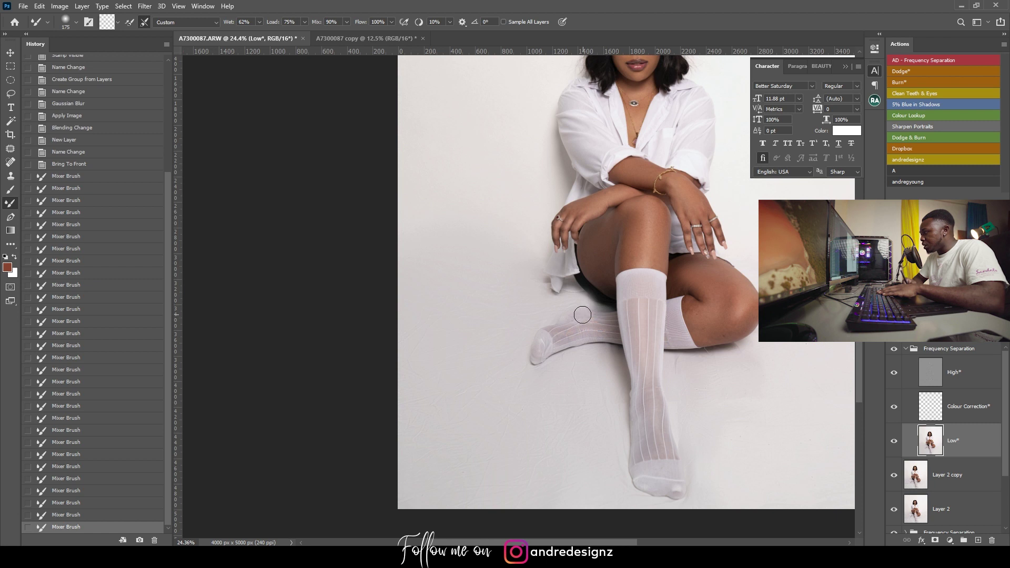
{"action": "key", "text": "ctrl+z"}
{"action": "key", "text": "ctrl+z"}
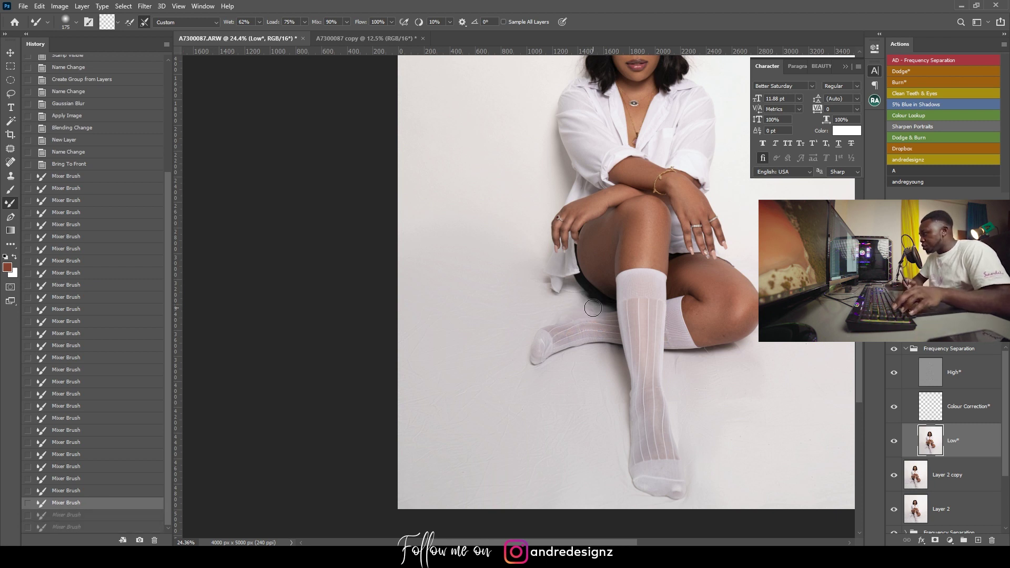
{"action": "left_click", "coordinate": [594, 309]}
{"action": "key", "text": "ctrl+z"}
Smooth the cloth beside the back foot, and enlarge the Mixer Brush to blend the open area at the photo's lower left
{"action": "mouse_move", "coordinate": [568, 304]}
{"action": "left_mouse_down"}
{"action": "mouse_move", "coordinate": [588, 309]}
{"action": "mouse_move", "coordinate": [513, 326]}
{"action": "mouse_move", "coordinate": [504, 314]}
{"action": "left_mouse_up"}
{"action": "left_click_drag", "start_coordinate": [503, 295], "coordinate": [500, 273]}
{"action": "left_click", "coordinate": [500, 271]}
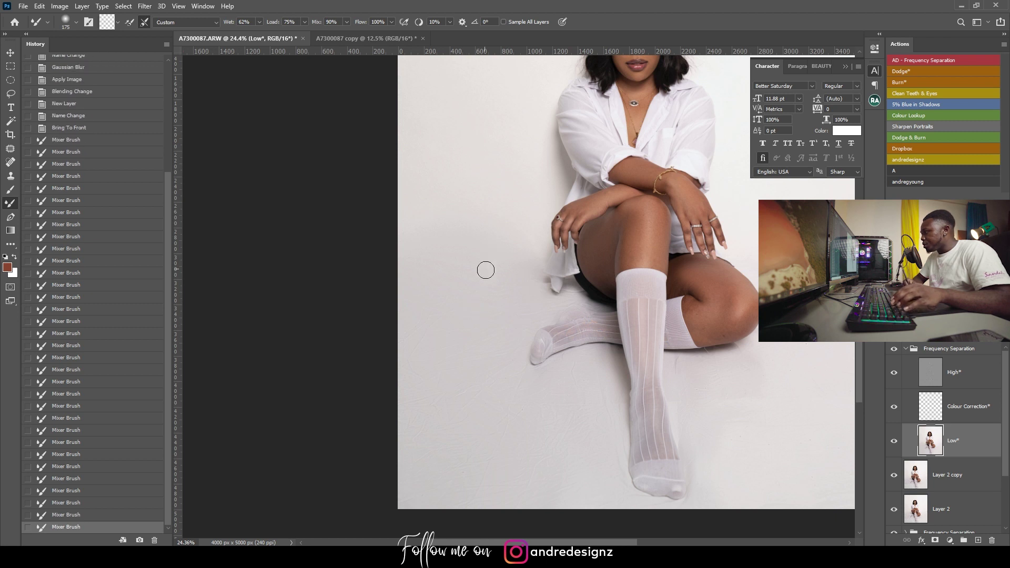
{"action": "key", "text": "bracketright"}
{"action": "key", "text": "bracketright"}
{"action": "key", "text": "bracketright"}
{"action": "key", "text": "bracketright"}
{"action": "key", "text": "bracketright"}
{"action": "key", "text": "bracketright"}
{"action": "mouse_move", "coordinate": [489, 415]}
{"action": "left_mouse_down"}
{"action": "mouse_move", "coordinate": [436, 393]}
{"action": "mouse_move", "coordinate": [398, 434]}
{"action": "left_mouse_up"}
Set the Mixer Brush to 175 px, smooth the cloth below the bent knee and compare it with and without the stroke
{"action": "left_click_drag", "start_coordinate": [633, 386], "coordinate": [374, 281]}
{"action": "key", "text": "bracketleft"}
{"action": "key", "text": "bracketleft"}
{"action": "key", "text": "bracketleft"}
{"action": "key", "text": "bracketleft"}
{"action": "key", "text": "bracketleft"}
{"action": "key", "text": "bracketleft"}
{"action": "key", "text": "bracketleft"}
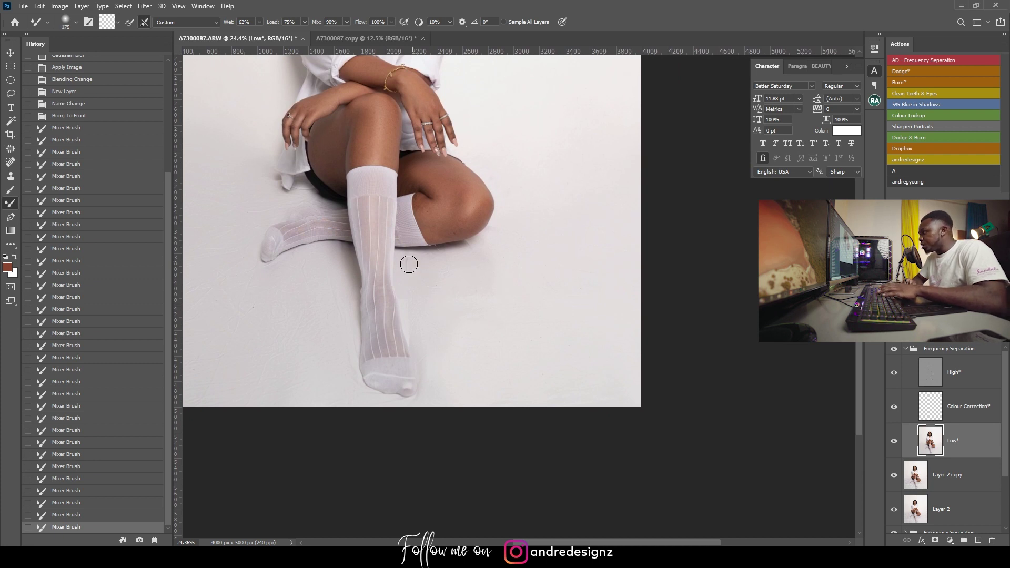
{"action": "left_click_drag", "start_coordinate": [457, 250], "coordinate": [454, 264]}
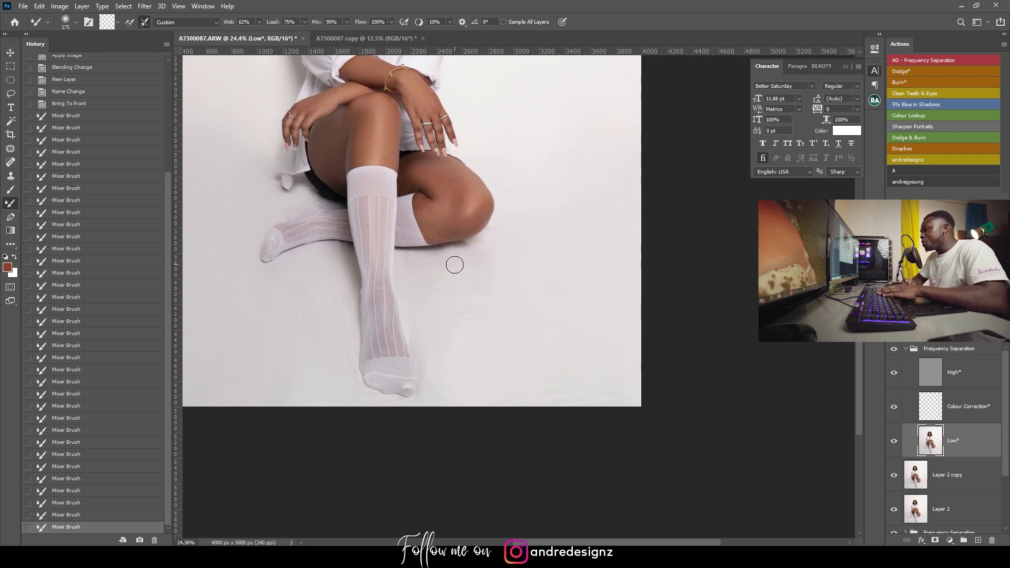
{"action": "key", "text": "ctrl+z"}
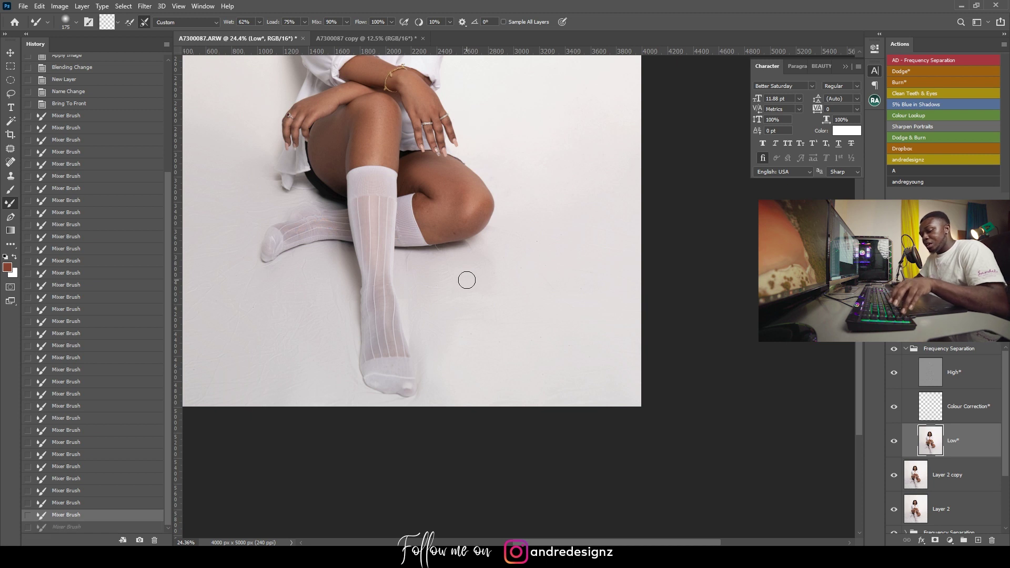
{"action": "key", "text": "ctrl+shift+z"}
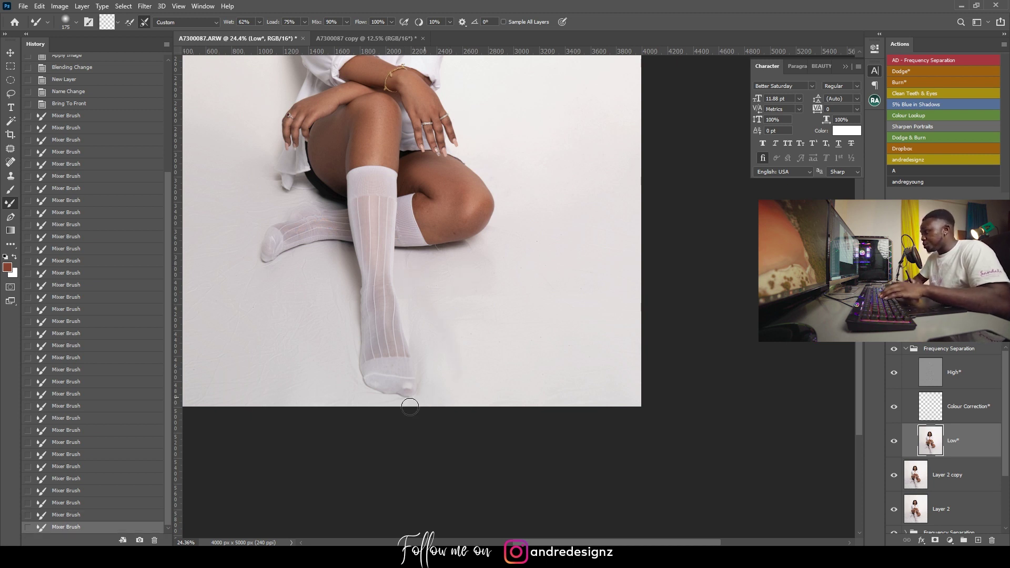
Smooth the cloth between the front foot and the photo's lower-right corner with the Mixer Brush
{"action": "left_click_drag", "start_coordinate": [608, 400], "coordinate": [586, 369]}
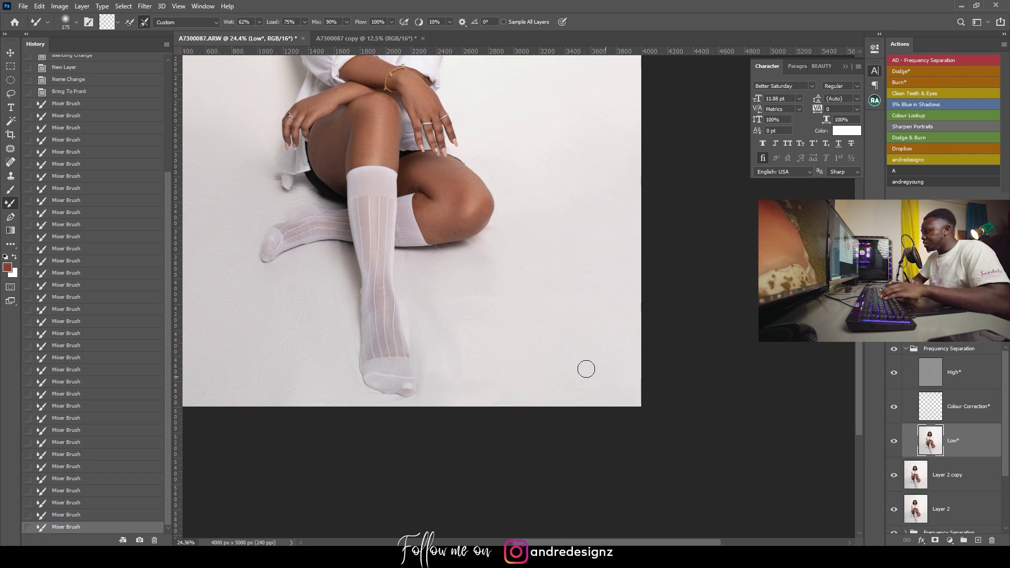
{"action": "mouse_move", "coordinate": [461, 325]}
{"action": "left_mouse_down"}
{"action": "mouse_move", "coordinate": [436, 418]}
{"action": "mouse_move", "coordinate": [533, 394]}
{"action": "left_mouse_up"}
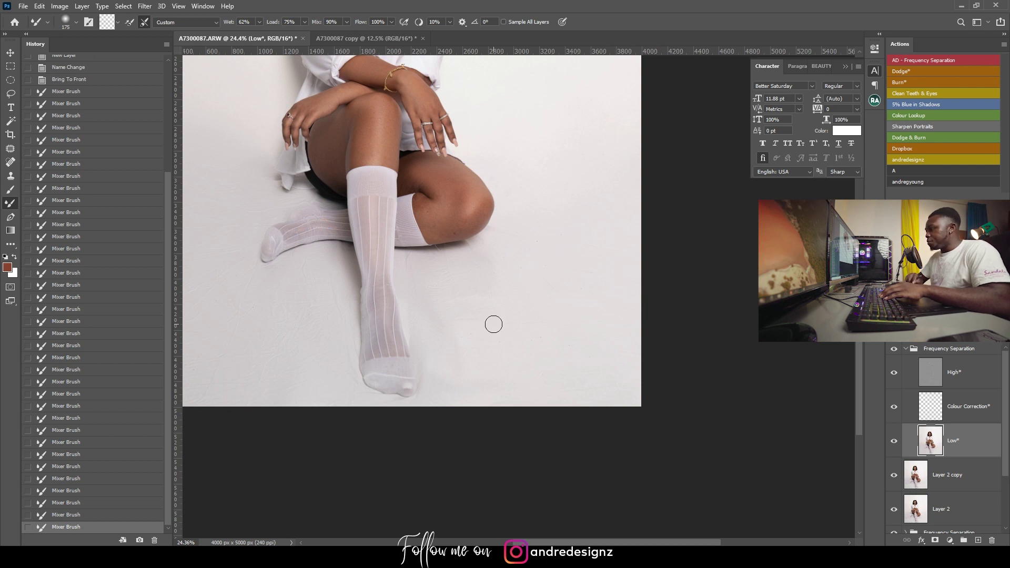
{"action": "key", "text": "ctrl+0"}
Select the High* layer and use the Patch tool to replace the cloth texture along the photo's left edge with clean wall texture
{"action": "left_click", "coordinate": [963, 383]}
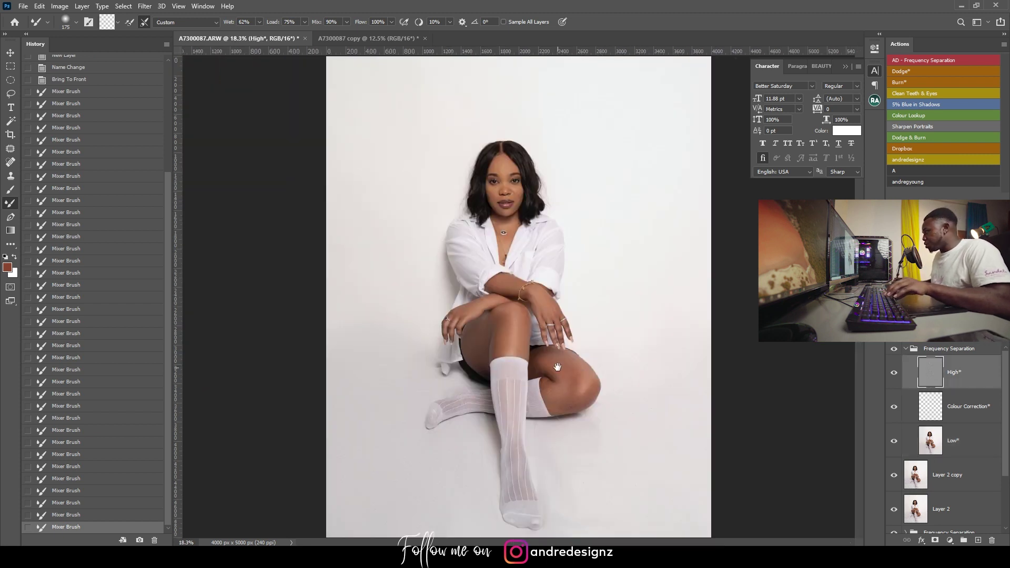
{"action": "scroll", "coordinate": [532, 274], "scroll_direction": "up", "scroll_amount": 2}
{"action": "left_click_drag", "start_coordinate": [526, 376], "coordinate": [507, 221]}
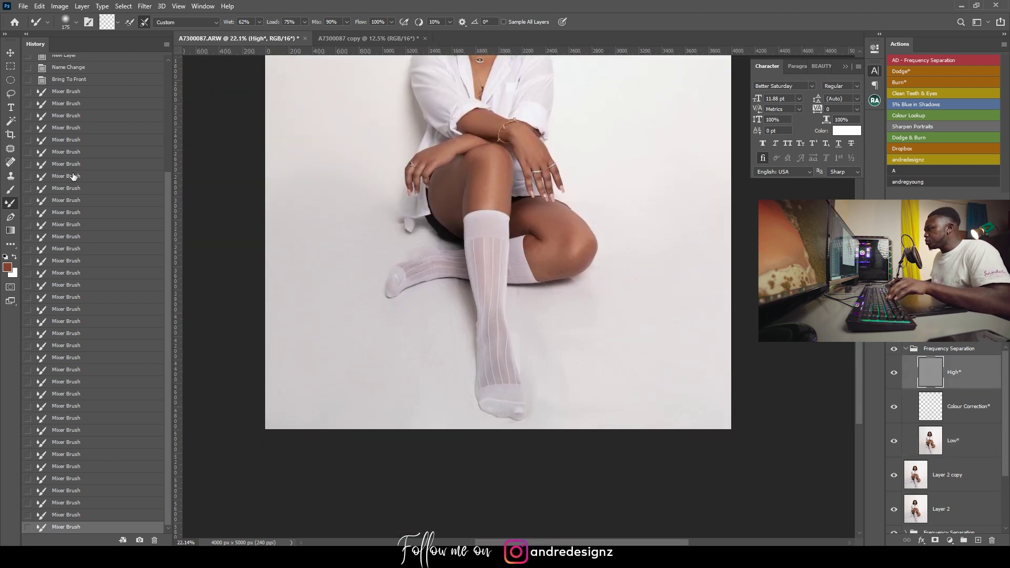
{"action": "left_click", "coordinate": [11, 148]}
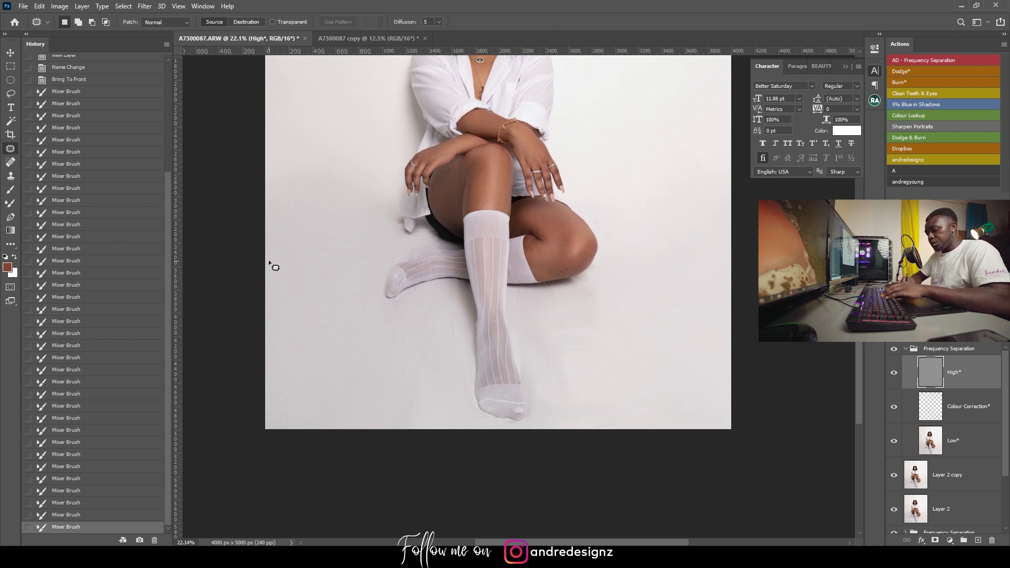
{"action": "mouse_move", "coordinate": [302, 368]}
{"action": "left_mouse_down"}
{"action": "mouse_move", "coordinate": [359, 330]}
{"action": "mouse_move", "coordinate": [335, 307]}
{"action": "mouse_move", "coordinate": [344, 116]}
{"action": "left_mouse_up"}
{"action": "left_click", "coordinate": [320, 280]}
{"action": "mouse_move", "coordinate": [323, 245]}
{"action": "left_mouse_down"}
{"action": "mouse_move", "coordinate": [280, 267]}
{"action": "mouse_move", "coordinate": [324, 246]}
{"action": "left_mouse_up"}
{"action": "mouse_move", "coordinate": [335, 331]}
{"action": "left_mouse_down"}
{"action": "mouse_move", "coordinate": [345, 174]}
{"action": "mouse_move", "coordinate": [328, 79]}
{"action": "left_mouse_up"}
{"action": "left_click", "coordinate": [408, 361]}
Try to patch the large cloth area to the left of the front foot, and undo the patch
{"action": "mouse_move", "coordinate": [399, 333]}
{"action": "left_mouse_down"}
{"action": "mouse_move", "coordinate": [354, 458]}
{"action": "mouse_move", "coordinate": [467, 383]}
{"action": "left_mouse_up"}
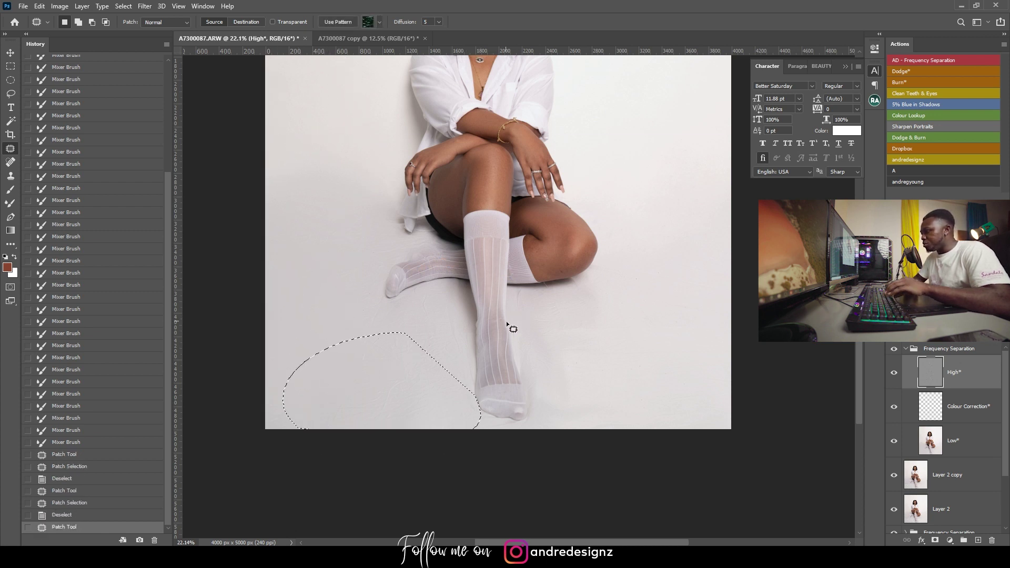
{"action": "left_click_drag", "start_coordinate": [424, 345], "coordinate": [430, 330]}
{"action": "key", "text": "ctrl+d"}
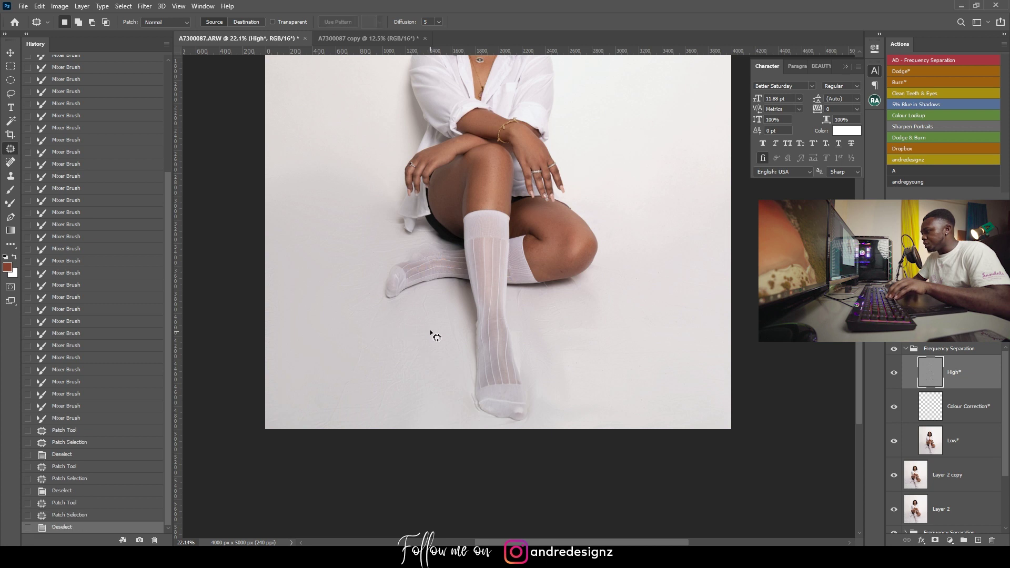
{"action": "key", "text": "ctrl+z"}
{"action": "key", "text": "ctrl+z"}
{"action": "key", "text": "ctrl+d"}
Patch the creased cloth texture to the left of the front foot and in the lower-left corner with clean wall texture
{"action": "mouse_move", "coordinate": [420, 330]}
{"action": "left_mouse_down"}
{"action": "mouse_move", "coordinate": [354, 425]}
{"action": "mouse_move", "coordinate": [432, 362]}
{"action": "mouse_move", "coordinate": [344, 234]}
{"action": "left_mouse_up"}
{"action": "left_click_drag", "start_coordinate": [334, 88], "coordinate": [334, 89]}
{"action": "key", "text": "ctrl+d"}
{"action": "left_click_drag", "start_coordinate": [322, 363], "coordinate": [422, 438]}
{"action": "left_click_drag", "start_coordinate": [353, 410], "coordinate": [329, 116]}
{"action": "key", "text": "ctrl+d"}
Patch the cloth texture to the left of the back foot and the shirt hem with clean wall texture
{"action": "mouse_move", "coordinate": [342, 290]}
{"action": "left_mouse_down"}
{"action": "mouse_move", "coordinate": [406, 332]}
{"action": "mouse_move", "coordinate": [384, 332]}
{"action": "mouse_move", "coordinate": [301, 138]}
{"action": "left_mouse_up"}
{"action": "key", "text": "ctrl+d"}
{"action": "mouse_move", "coordinate": [366, 186]}
{"action": "left_mouse_down"}
{"action": "mouse_move", "coordinate": [321, 224]}
{"action": "mouse_move", "coordinate": [383, 221]}
{"action": "mouse_move", "coordinate": [365, 186]}
{"action": "left_mouse_up"}
{"action": "left_click_drag", "start_coordinate": [352, 210], "coordinate": [306, 62]}
{"action": "key", "text": "ctrl+d"}
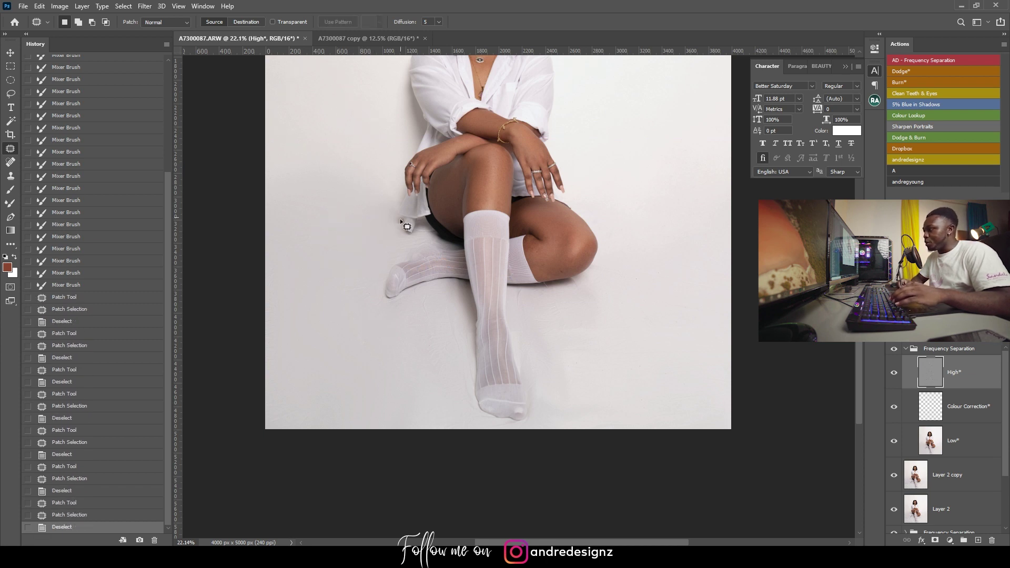
Patch the cloth texture to the right of the front foot, below the bent knee, with clean wall texture
{"action": "left_click_drag", "start_coordinate": [472, 292], "coordinate": [289, 226]}
{"action": "left_click_drag", "start_coordinate": [412, 229], "coordinate": [488, 279]}
{"action": "mouse_move", "coordinate": [510, 189]}
{"action": "left_mouse_down"}
{"action": "mouse_move", "coordinate": [451, 295]}
{"action": "mouse_move", "coordinate": [500, 342]}
{"action": "left_mouse_up"}
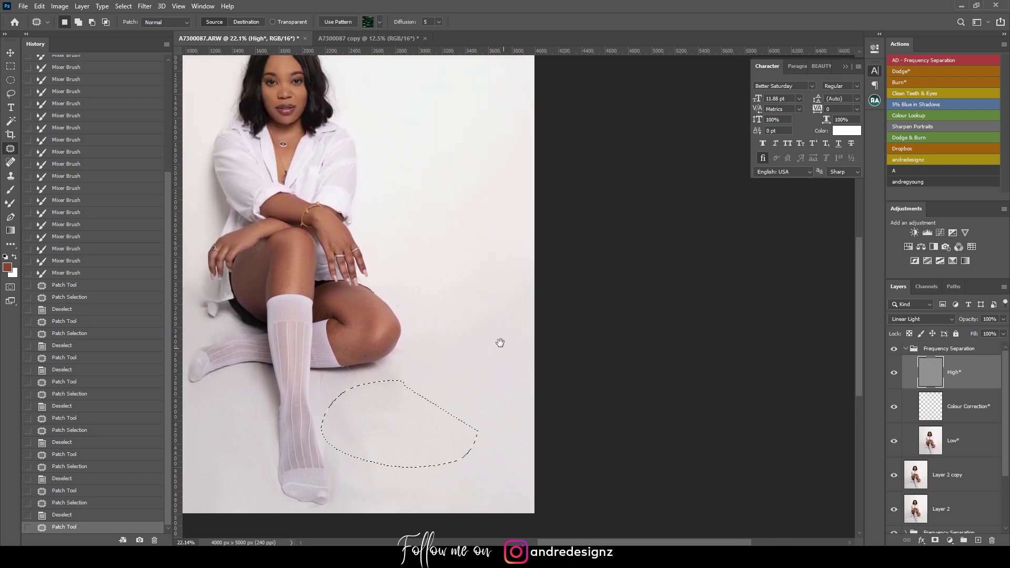
{"action": "mouse_move", "coordinate": [435, 426]}
{"action": "left_mouse_down"}
{"action": "mouse_move", "coordinate": [467, 279]}
{"action": "mouse_move", "coordinate": [481, 120]}
{"action": "mouse_move", "coordinate": [477, 133]}
{"action": "left_mouse_up"}
{"action": "key", "text": "ctrl+d"}
{"action": "mouse_move", "coordinate": [463, 184]}
{"action": "left_mouse_down"}
{"action": "mouse_move", "coordinate": [447, 302]}
{"action": "mouse_move", "coordinate": [521, 368]}
{"action": "mouse_move", "coordinate": [489, 135]}
{"action": "left_mouse_up"}
{"action": "left_click", "coordinate": [398, 424]}
Patch the cloth texture to the lower right of the bent knee and in the photo's lower-right corner
{"action": "left_click_drag", "start_coordinate": [403, 359], "coordinate": [400, 362]}
{"action": "mouse_move", "coordinate": [440, 395]}
{"action": "left_mouse_down"}
{"action": "mouse_move", "coordinate": [466, 176]}
{"action": "mouse_move", "coordinate": [453, 140]}
{"action": "left_mouse_up"}
{"action": "left_click", "coordinate": [369, 451]}
{"action": "mouse_move", "coordinate": [504, 502]}
{"action": "left_mouse_down"}
{"action": "mouse_move", "coordinate": [516, 450]}
{"action": "mouse_move", "coordinate": [519, 108]}
{"action": "left_mouse_up"}
{"action": "left_click", "coordinate": [425, 414]}
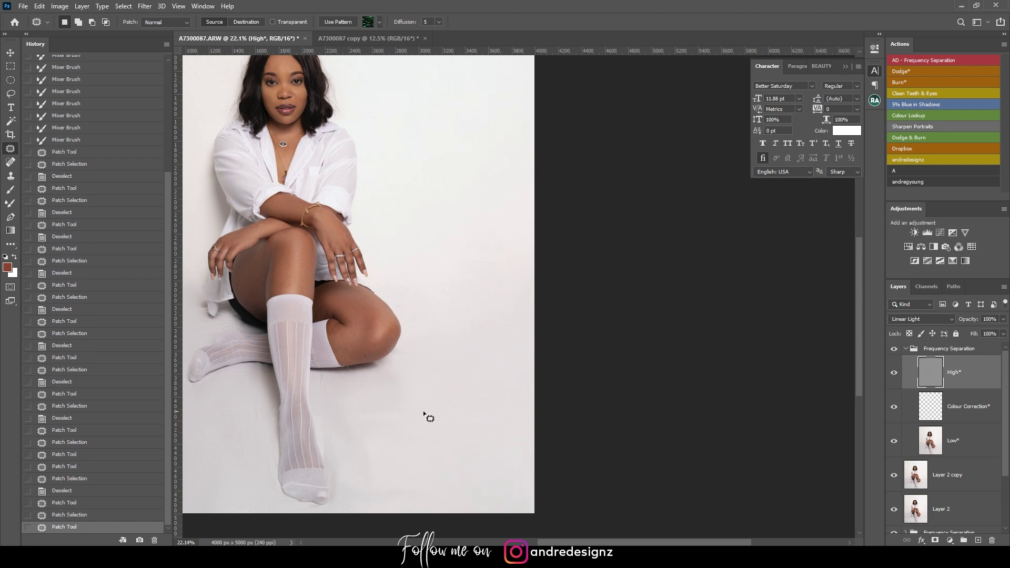
Patch the leftover creases close to the front foot and on the cloth and backdrop to the right of the knee
{"action": "mouse_move", "coordinate": [326, 424]}
{"action": "left_mouse_down"}
{"action": "mouse_move", "coordinate": [427, 418]}
{"action": "mouse_move", "coordinate": [467, 181]}
{"action": "mouse_move", "coordinate": [466, 200]}
{"action": "left_mouse_up"}
{"action": "left_click", "coordinate": [420, 349]}
{"action": "left_click_drag", "start_coordinate": [471, 371], "coordinate": [476, 363]}
{"action": "left_click_drag", "start_coordinate": [455, 354], "coordinate": [464, 185]}
{"action": "mouse_move", "coordinate": [440, 296]}
{"action": "left_mouse_down"}
{"action": "mouse_move", "coordinate": [500, 322]}
{"action": "mouse_move", "coordinate": [494, 329]}
{"action": "left_mouse_up"}
{"action": "left_click_drag", "start_coordinate": [476, 190], "coordinate": [457, 190]}
{"action": "left_click", "coordinate": [453, 188]}
{"action": "left_click_drag", "start_coordinate": [424, 278], "coordinate": [458, 274]}
{"action": "left_click_drag", "start_coordinate": [465, 268], "coordinate": [452, 176]}
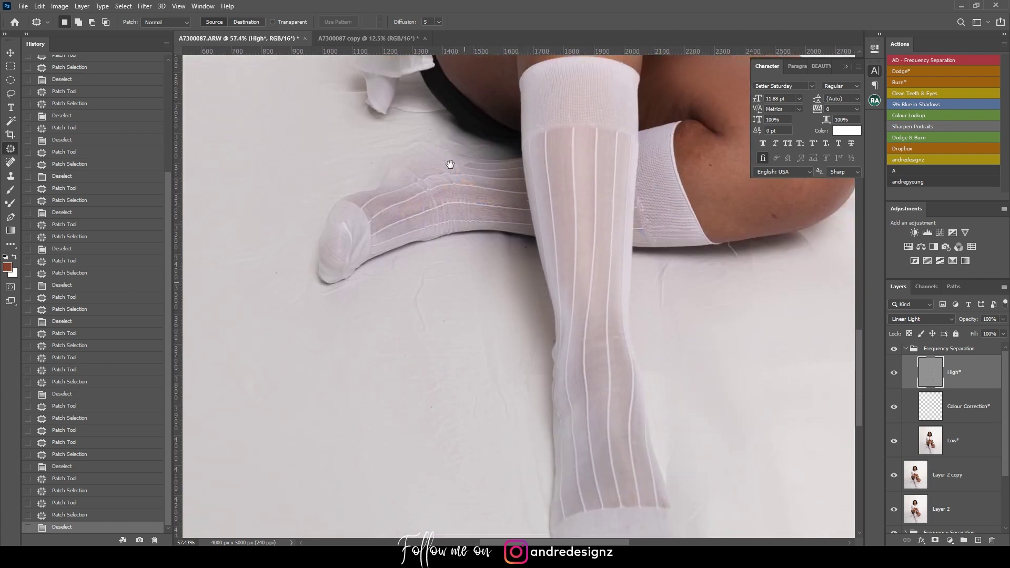
Patch the cloth texture beneath the back foot and in the gap between it and the front leg
{"action": "mouse_move", "coordinate": [460, 278]}
{"action": "left_mouse_down"}
{"action": "mouse_move", "coordinate": [385, 293]}
{"action": "mouse_move", "coordinate": [501, 383]}
{"action": "mouse_move", "coordinate": [466, 286]}
{"action": "left_mouse_up"}
{"action": "left_click_drag", "start_coordinate": [353, 442], "coordinate": [377, 435]}
{"action": "key", "text": "ctrl+d"}
{"action": "mouse_move", "coordinate": [442, 246]}
{"action": "left_mouse_down"}
{"action": "mouse_move", "coordinate": [496, 266]}
{"action": "mouse_move", "coordinate": [437, 365]}
{"action": "left_mouse_up"}
{"action": "key", "text": "ctrl+d"}
{"action": "left_click_drag", "start_coordinate": [284, 324], "coordinate": [353, 305]}
{"action": "left_click_drag", "start_coordinate": [331, 316], "coordinate": [319, 368]}
{"action": "key", "text": "ctrl+d"}
Patch the cloth texture to the left of the back foot and above its sock, near the shirt hem
{"action": "left_click_drag", "start_coordinate": [266, 189], "coordinate": [304, 245]}
{"action": "left_click_drag", "start_coordinate": [283, 242], "coordinate": [241, 372]}
{"action": "key", "text": "ctrl+d"}
{"action": "mouse_move", "coordinate": [344, 120]}
{"action": "left_mouse_down"}
{"action": "mouse_move", "coordinate": [308, 201]}
{"action": "mouse_move", "coordinate": [408, 140]}
{"action": "mouse_move", "coordinate": [301, 148]}
{"action": "left_mouse_up"}
{"action": "left_click", "coordinate": [301, 151]}
{"action": "mouse_move", "coordinate": [425, 116]}
{"action": "left_mouse_down"}
{"action": "mouse_move", "coordinate": [378, 124]}
{"action": "mouse_move", "coordinate": [419, 128]}
{"action": "left_mouse_up"}
{"action": "key", "text": "ctrl+d"}
{"action": "mouse_move", "coordinate": [346, 109]}
{"action": "left_mouse_down"}
{"action": "mouse_move", "coordinate": [345, 126]}
{"action": "mouse_move", "coordinate": [293, 147]}
{"action": "left_mouse_up"}
{"action": "key", "text": "ctrl+d"}
Patch the creases beside the front shin, just below the back sock, with clean cloth texture
{"action": "mouse_move", "coordinate": [440, 212]}
{"action": "left_mouse_down"}
{"action": "mouse_move", "coordinate": [367, 140]}
{"action": "mouse_move", "coordinate": [370, 114]}
{"action": "mouse_move", "coordinate": [395, 131]}
{"action": "mouse_move", "coordinate": [410, 125]}
{"action": "mouse_move", "coordinate": [397, 116]}
{"action": "left_mouse_up"}
{"action": "key", "text": "ctrl+d"}
{"action": "left_click_drag", "start_coordinate": [392, 123], "coordinate": [394, 225]}
{"action": "key", "text": "ctrl+d"}
{"action": "mouse_move", "coordinate": [384, 263]}
{"action": "left_mouse_down"}
{"action": "mouse_move", "coordinate": [410, 236]}
{"action": "mouse_move", "coordinate": [368, 261]}
{"action": "mouse_move", "coordinate": [407, 278]}
{"action": "mouse_move", "coordinate": [401, 249]}
{"action": "left_mouse_up"}
{"action": "key", "text": "ctrl+d"}
{"action": "left_click_drag", "start_coordinate": [392, 271], "coordinate": [345, 205]}
{"action": "key", "text": "ctrl+d"}
Patch the cloth texture along the left side of the front leg down to the ankle
{"action": "left_click_drag", "start_coordinate": [332, 291], "coordinate": [371, 296]}
{"action": "mouse_move", "coordinate": [342, 348]}
{"action": "left_mouse_down"}
{"action": "mouse_move", "coordinate": [310, 385]}
{"action": "mouse_move", "coordinate": [396, 465]}
{"action": "mouse_move", "coordinate": [360, 363]}
{"action": "left_mouse_up"}
{"action": "key", "text": "ctrl+d"}
{"action": "left_click_drag", "start_coordinate": [354, 417], "coordinate": [295, 264]}
{"action": "key", "text": "ctrl+d"}
{"action": "mouse_move", "coordinate": [416, 323]}
{"action": "left_mouse_down"}
{"action": "mouse_move", "coordinate": [403, 328]}
{"action": "mouse_move", "coordinate": [415, 347]}
{"action": "left_mouse_up"}
{"action": "key", "text": "ctrl+d"}
{"action": "mouse_move", "coordinate": [400, 314]}
{"action": "left_mouse_down"}
{"action": "mouse_move", "coordinate": [374, 384]}
{"action": "mouse_move", "coordinate": [412, 336]}
{"action": "mouse_move", "coordinate": [400, 316]}
{"action": "left_mouse_up"}
{"action": "left_click_drag", "start_coordinate": [394, 352], "coordinate": [289, 273]}
{"action": "key", "text": "ctrl+d"}
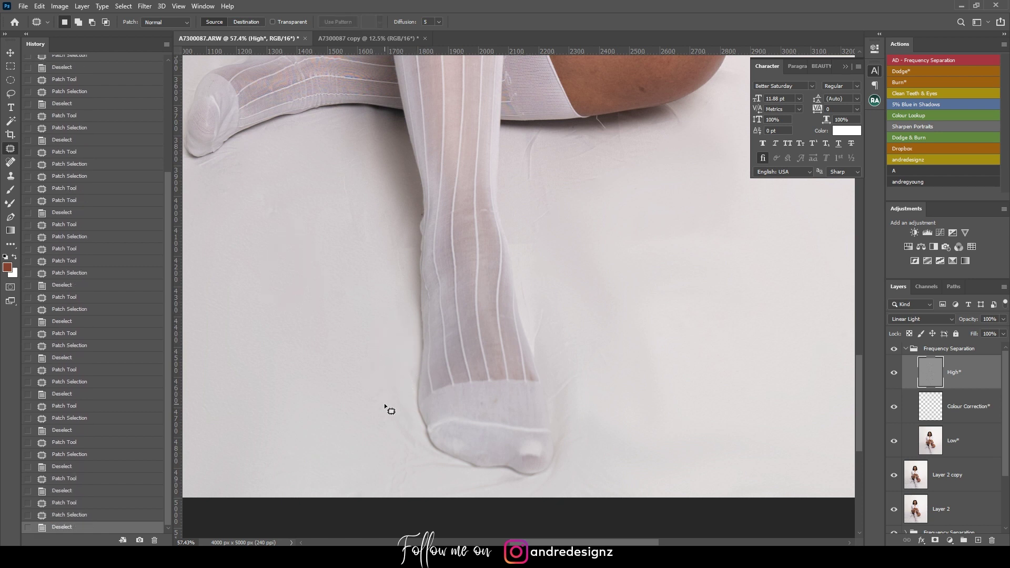
Patch the cloth creases to the left of and below the front foot
{"action": "left_click_drag", "start_coordinate": [398, 422], "coordinate": [389, 400]}
{"action": "left_click_drag", "start_coordinate": [376, 425], "coordinate": [305, 424]}
{"action": "key", "text": "ctrl+d"}
{"action": "left_click_drag", "start_coordinate": [442, 492], "coordinate": [311, 394]}
{"action": "key", "text": "ctrl+d"}
{"action": "left_click_drag", "start_coordinate": [370, 358], "coordinate": [248, 251]}
{"action": "mouse_move", "coordinate": [380, 313]}
{"action": "left_mouse_down"}
{"action": "mouse_move", "coordinate": [354, 289]}
{"action": "mouse_move", "coordinate": [413, 295]}
{"action": "mouse_move", "coordinate": [335, 252]}
{"action": "left_mouse_up"}
{"action": "key", "text": "ctrl+d"}
Patch the remaining creases on the floor cloth around the front leg
{"action": "mouse_move", "coordinate": [334, 187]}
{"action": "left_mouse_down"}
{"action": "mouse_move", "coordinate": [395, 244]}
{"action": "mouse_move", "coordinate": [341, 143]}
{"action": "left_mouse_up"}
{"action": "mouse_move", "coordinate": [377, 93]}
{"action": "left_mouse_down"}
{"action": "mouse_move", "coordinate": [311, 179]}
{"action": "mouse_move", "coordinate": [441, 154]}
{"action": "mouse_move", "coordinate": [456, 124]}
{"action": "left_mouse_up"}
{"action": "scroll", "coordinate": [378, 260], "scroll_direction": "up", "scroll_amount": 3}
{"action": "key", "text": "ctrl+d"}
{"action": "mouse_move", "coordinate": [326, 149]}
{"action": "left_mouse_down"}
{"action": "mouse_move", "coordinate": [301, 147]}
{"action": "mouse_move", "coordinate": [407, 192]}
{"action": "left_mouse_up"}
{"action": "left_click_drag", "start_coordinate": [361, 196], "coordinate": [457, 266]}
{"action": "left_click_drag", "start_coordinate": [467, 120], "coordinate": [499, 183]}
{"action": "left_click_drag", "start_coordinate": [453, 192], "coordinate": [514, 268]}
{"action": "key", "text": "ctrl+d"}
Patch the uneven texture near the photo's right edge in its lower-right corner
{"action": "mouse_move", "coordinate": [676, 236]}
{"action": "left_mouse_down"}
{"action": "mouse_move", "coordinate": [507, 200]}
{"action": "mouse_move", "coordinate": [365, 213]}
{"action": "mouse_move", "coordinate": [510, 201]}
{"action": "mouse_move", "coordinate": [510, 187]}
{"action": "left_mouse_up"}
{"action": "left_click_drag", "start_coordinate": [434, 232], "coordinate": [421, 171]}
{"action": "key", "text": "ctrl+d"}
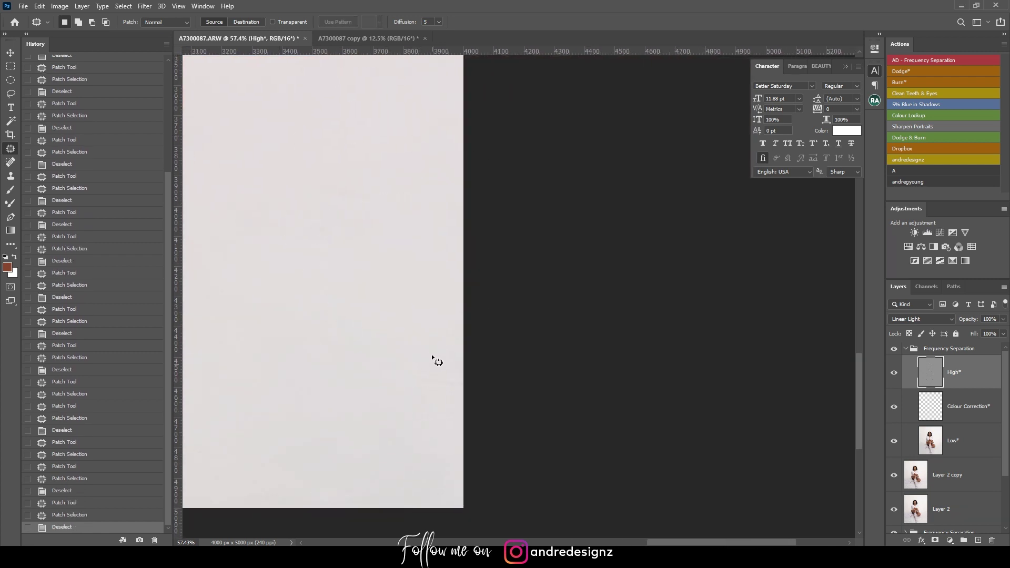
{"action": "left_click_drag", "start_coordinate": [458, 345], "coordinate": [459, 348]}
{"action": "left_click_drag", "start_coordinate": [433, 371], "coordinate": [402, 255]}
{"action": "key", "text": "ctrl+d"}
Patch the backdrop texture on the right side of the photo, from beside the knee up to the shirt sleeve
{"action": "left_click_drag", "start_coordinate": [331, 200], "coordinate": [483, 345]}
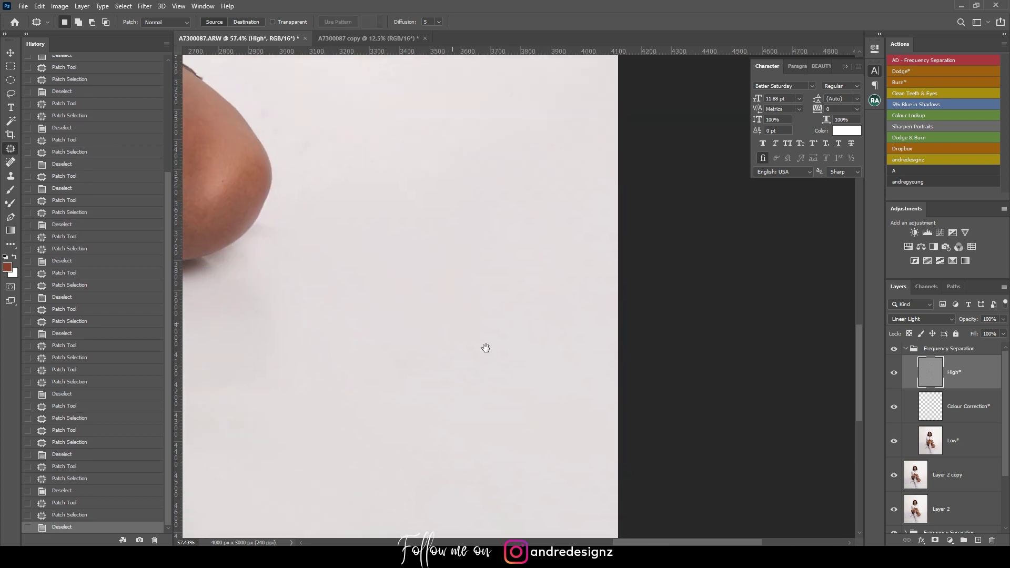
{"action": "left_click_drag", "start_coordinate": [423, 271], "coordinate": [455, 485]}
{"action": "left_click_drag", "start_coordinate": [452, 267], "coordinate": [541, 208]}
{"action": "mouse_move", "coordinate": [582, 133]}
{"action": "left_mouse_down"}
{"action": "mouse_move", "coordinate": [598, 152]}
{"action": "mouse_move", "coordinate": [633, 143]}
{"action": "left_mouse_up"}
{"action": "left_click_drag", "start_coordinate": [594, 192], "coordinate": [574, 300]}
{"action": "key", "text": "ctrl+d"}
{"action": "left_click_drag", "start_coordinate": [555, 94], "coordinate": [564, 269]}
{"action": "mouse_move", "coordinate": [559, 180]}
{"action": "left_mouse_down"}
{"action": "mouse_move", "coordinate": [579, 308]}
{"action": "mouse_move", "coordinate": [506, 377]}
{"action": "left_mouse_up"}
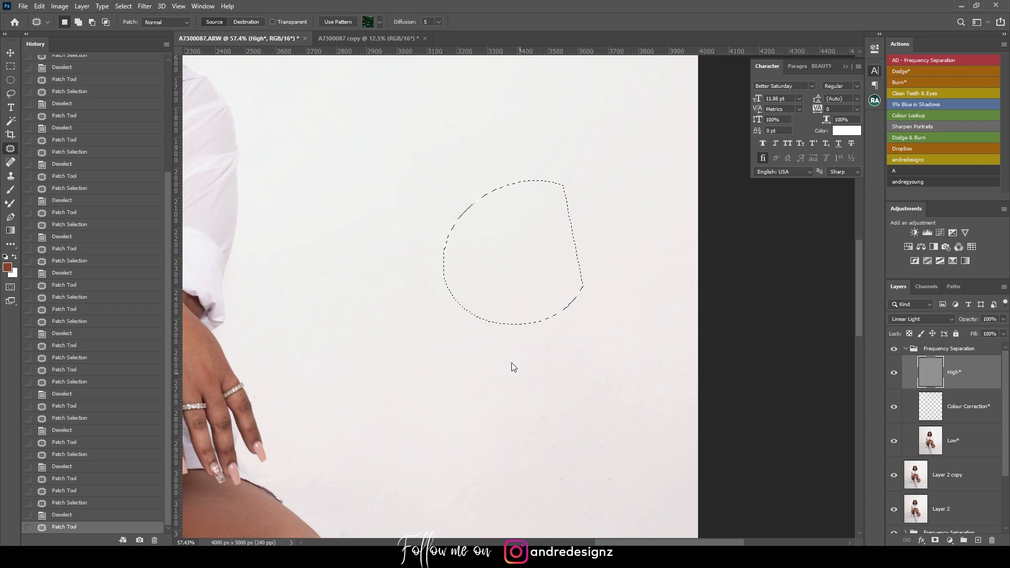
{"action": "scroll", "coordinate": [533, 337], "scroll_direction": "down", "scroll_amount": 8}
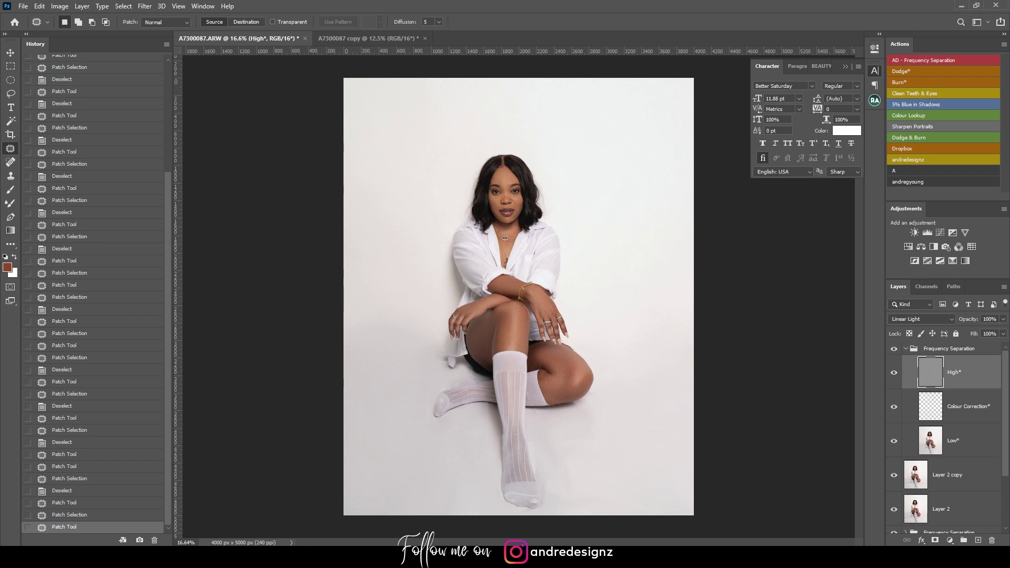
Switch to Lightroom, filter the photos with the Rated preset and examine the cloth around the back foot in A7300087-Edit.tif
{"action": "key", "text": "alt+Tab"}
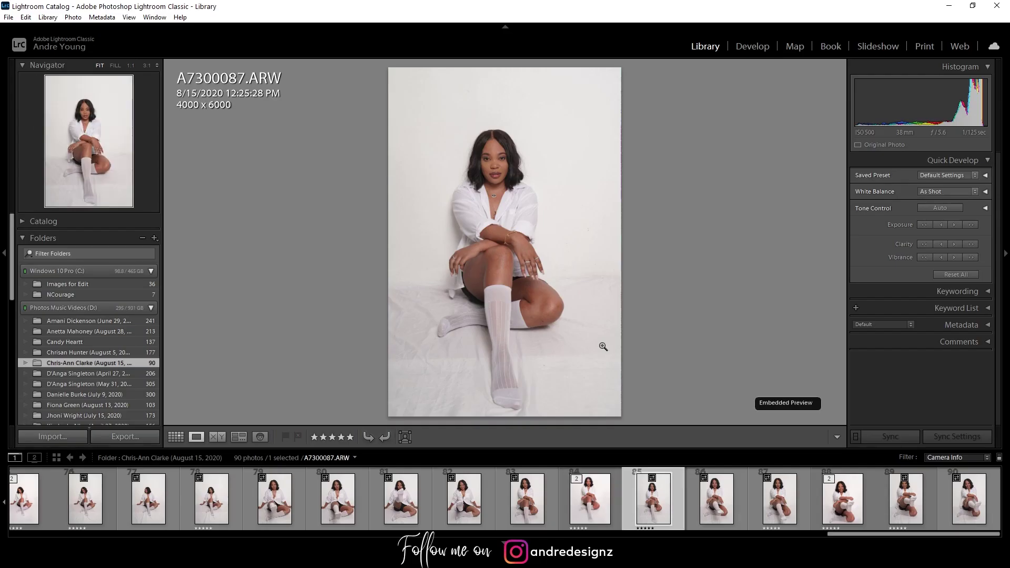
{"action": "left_click", "coordinate": [958, 457]}
{"action": "left_click", "coordinate": [941, 388]}
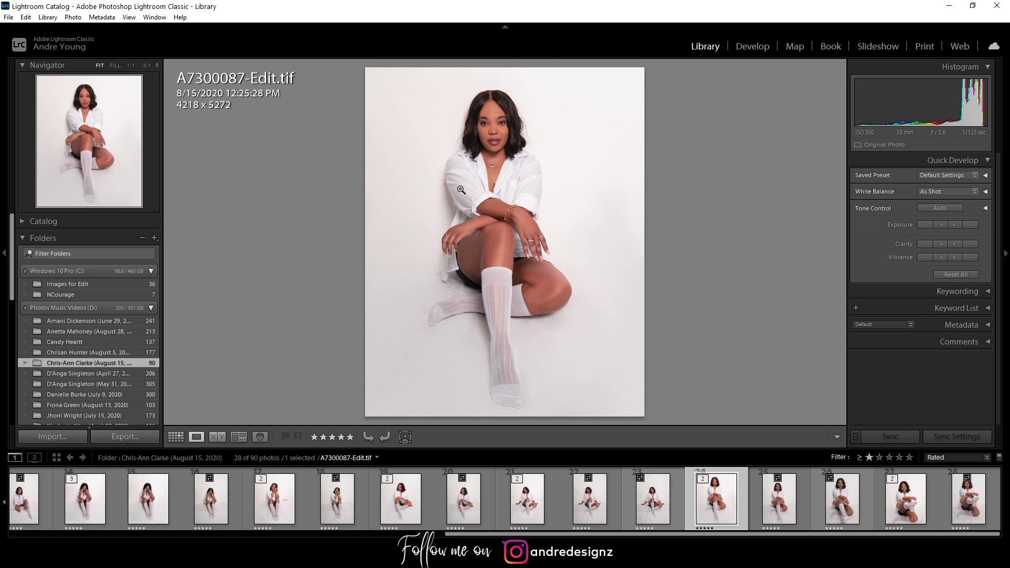
{"action": "left_click", "coordinate": [456, 293]}
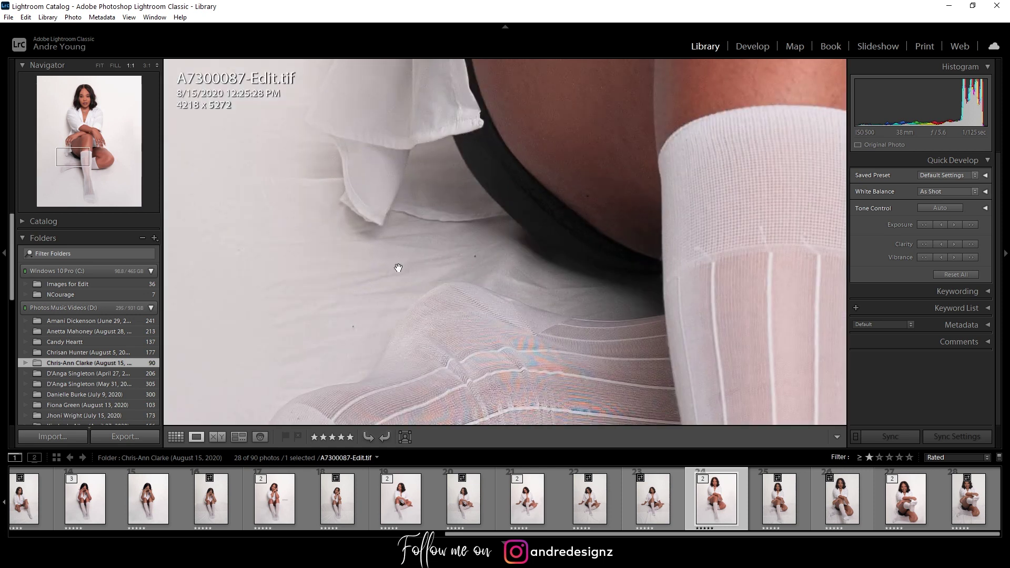
{"action": "left_click", "coordinate": [451, 239]}
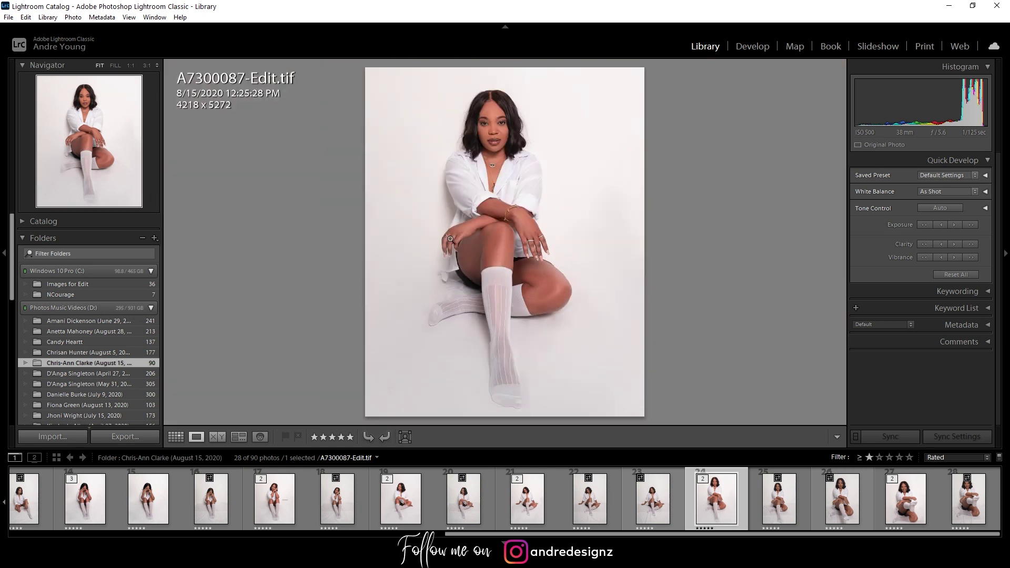
Return to Photoshop and patch the cloth texture just below the shirt hem
{"action": "left_click", "coordinate": [948, 6]}
{"action": "scroll", "coordinate": [487, 378], "scroll_direction": "up", "scroll_amount": 3}
{"action": "scroll", "coordinate": [478, 384], "scroll_direction": "up", "scroll_amount": 4}
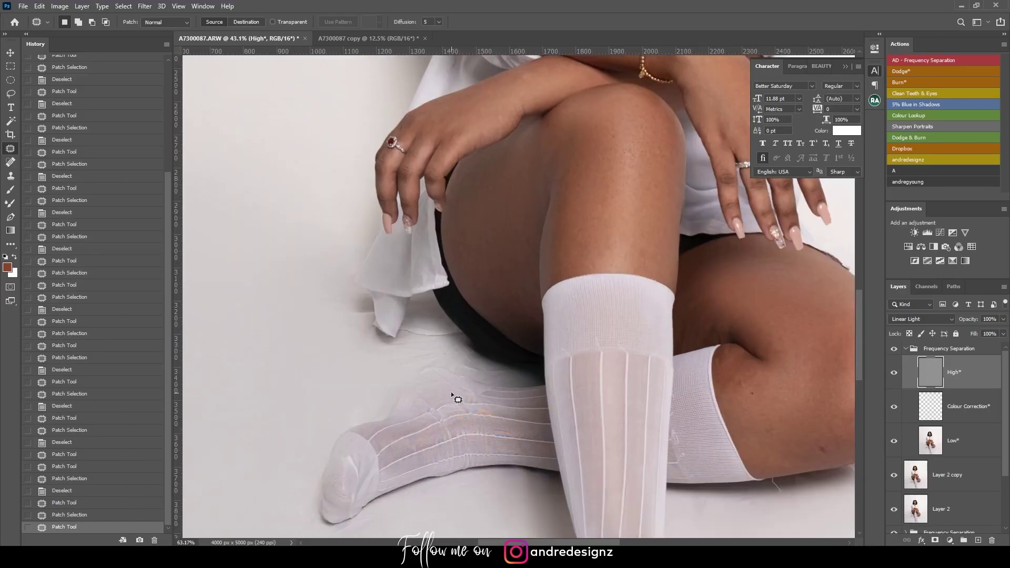
{"action": "mouse_move", "coordinate": [407, 319]}
{"action": "left_mouse_down"}
{"action": "mouse_move", "coordinate": [437, 338]}
{"action": "mouse_move", "coordinate": [421, 322]}
{"action": "left_mouse_up"}
{"action": "left_click_drag", "start_coordinate": [403, 345], "coordinate": [287, 363]}
{"action": "key", "text": "ctrl+d"}
Patch the wall texture to the left of the shirt sleeve and forearm
{"action": "scroll", "coordinate": [416, 332], "scroll_direction": "down", "scroll_amount": 5}
{"action": "scroll", "coordinate": [446, 327], "scroll_direction": "down", "scroll_amount": 1}
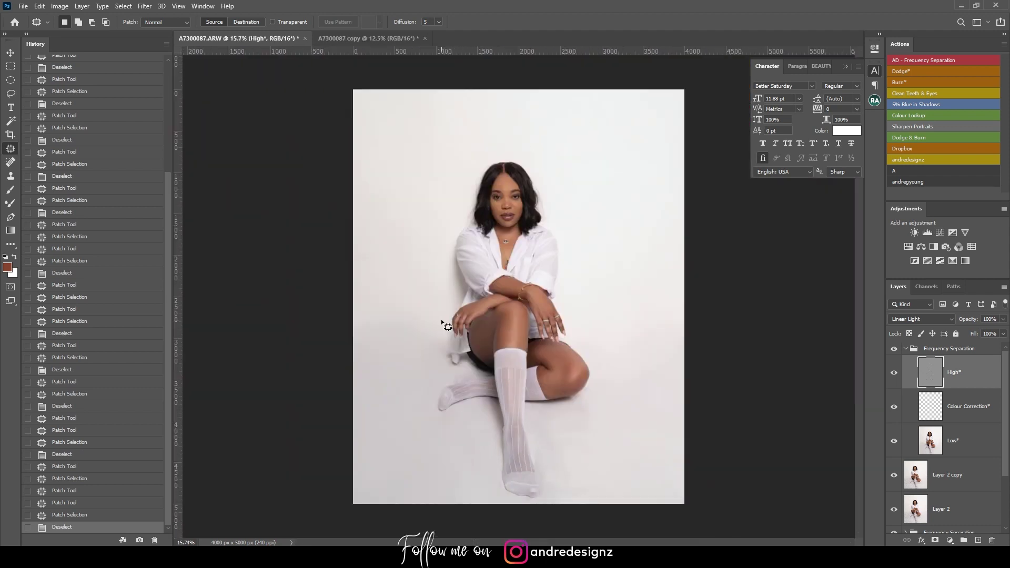
{"action": "scroll", "coordinate": [453, 283], "scroll_direction": "up", "scroll_amount": 4}
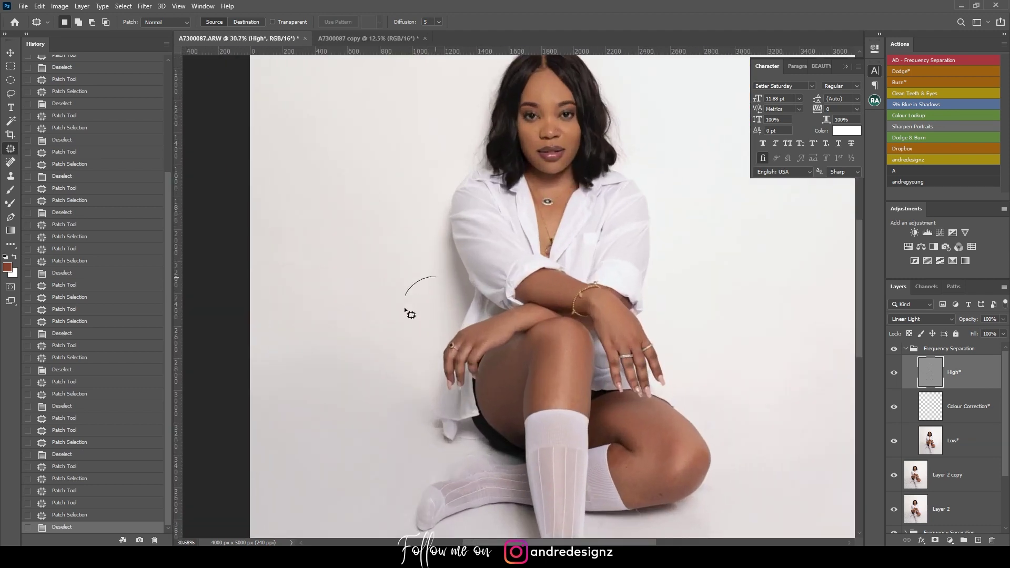
{"action": "left_click_drag", "start_coordinate": [405, 310], "coordinate": [437, 292]}
{"action": "left_click_drag", "start_coordinate": [421, 303], "coordinate": [395, 307]}
{"action": "scroll", "coordinate": [413, 317], "scroll_direction": "down", "scroll_amount": 5}
{"action": "left_click", "coordinate": [421, 289]}
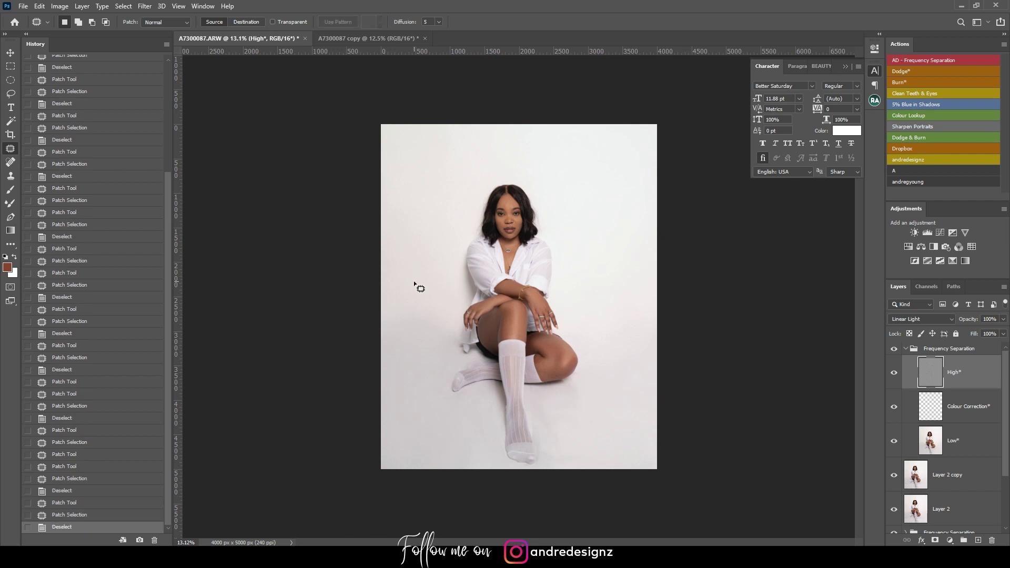
Collapse the upper Frequency Separation group, stamp all visible layers onto a new layer and duplicate that layer
{"action": "left_click", "coordinate": [906, 350]}
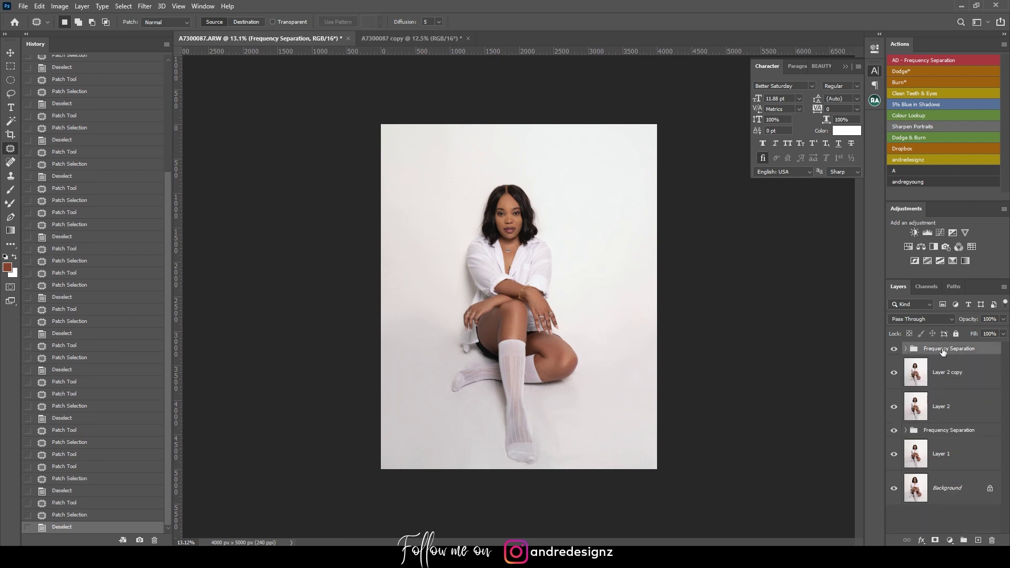
{"action": "key", "text": "ctrl+shift+alt+e"}
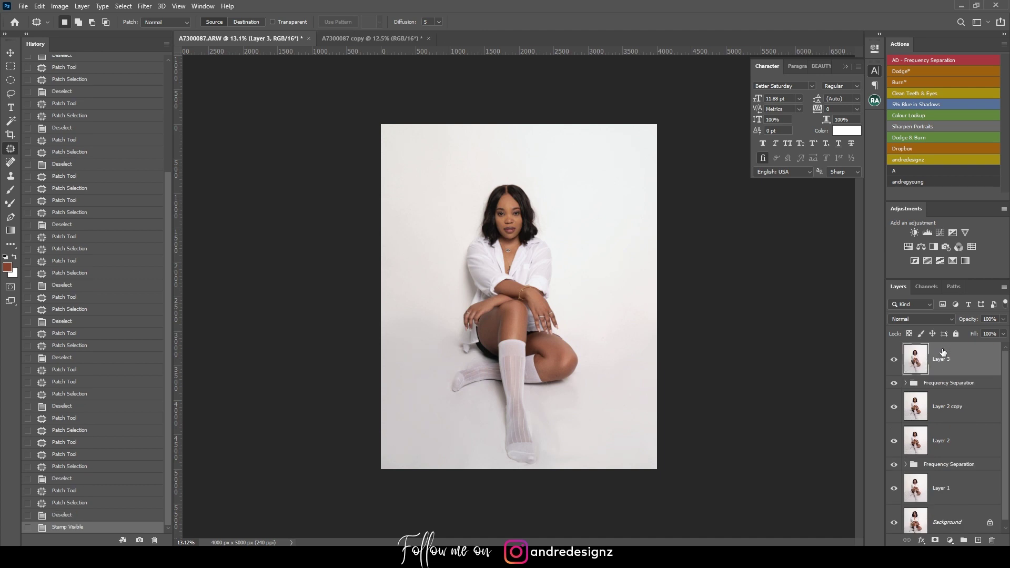
{"action": "key", "text": "ctrl+j"}
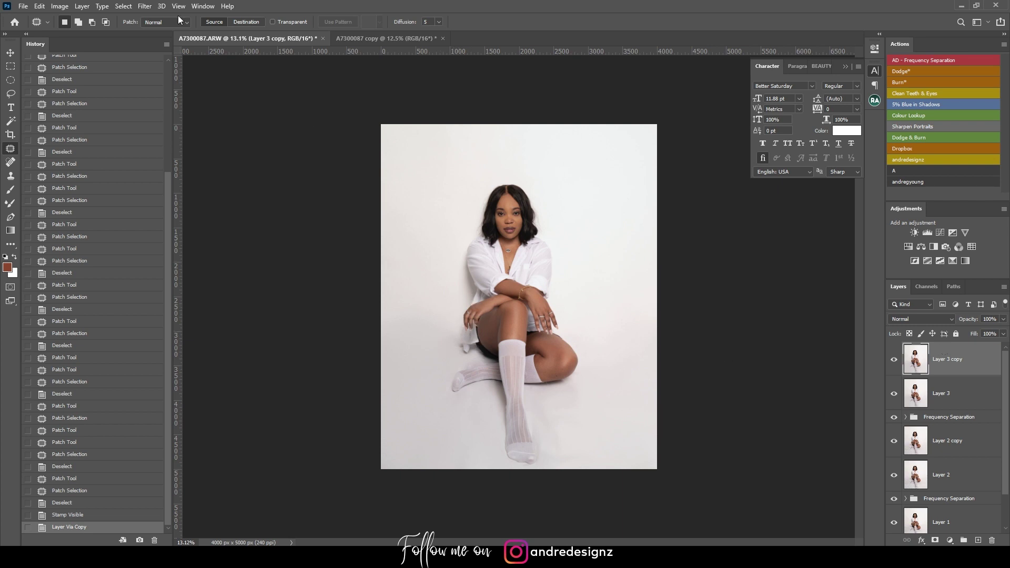
Open the Camera Raw filter on Layer 3 copy and load the Natural Look settings file
{"action": "left_click", "coordinate": [145, 6]}
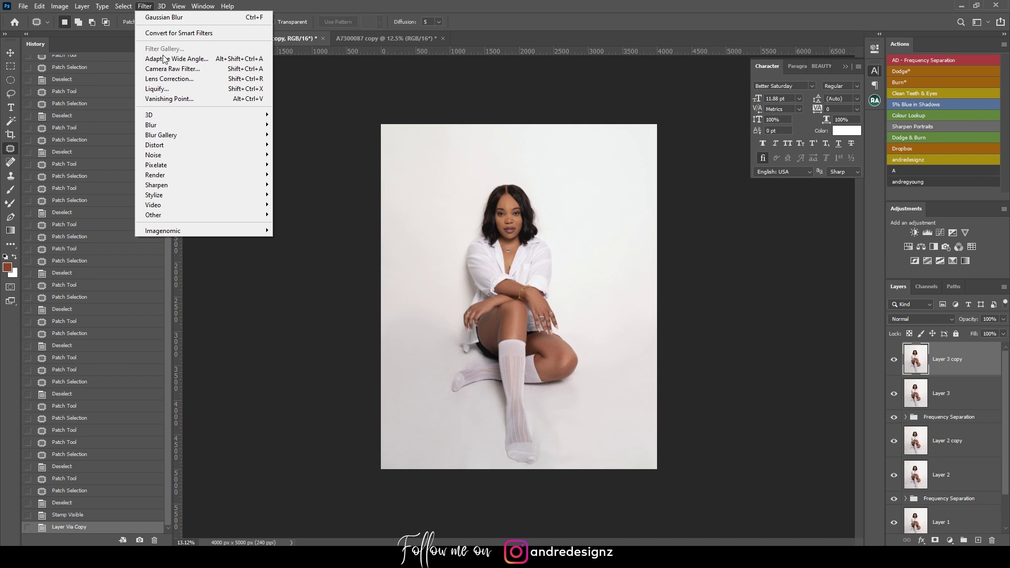
{"action": "left_click", "coordinate": [175, 73]}
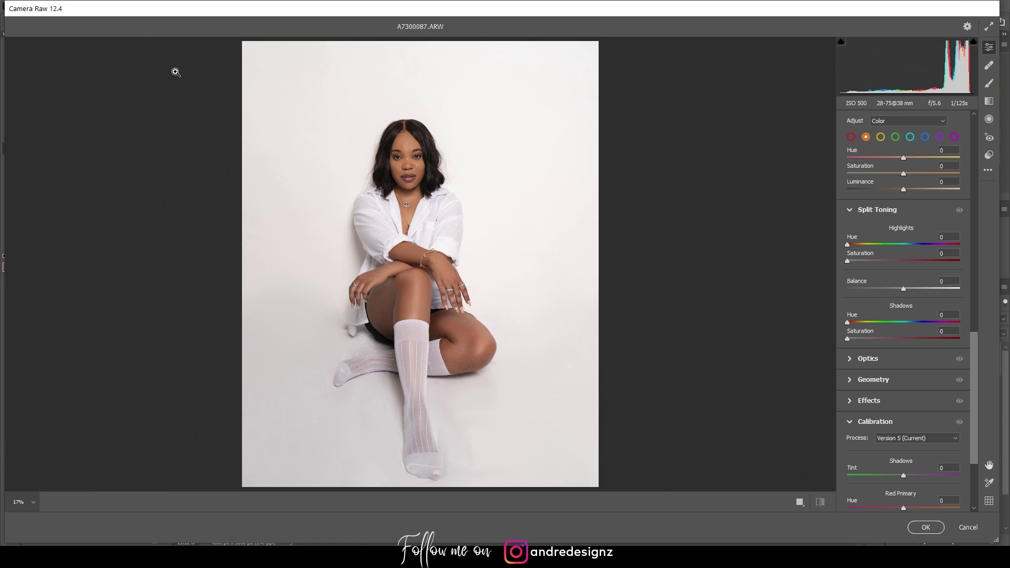
{"action": "left_click", "coordinate": [989, 155]}
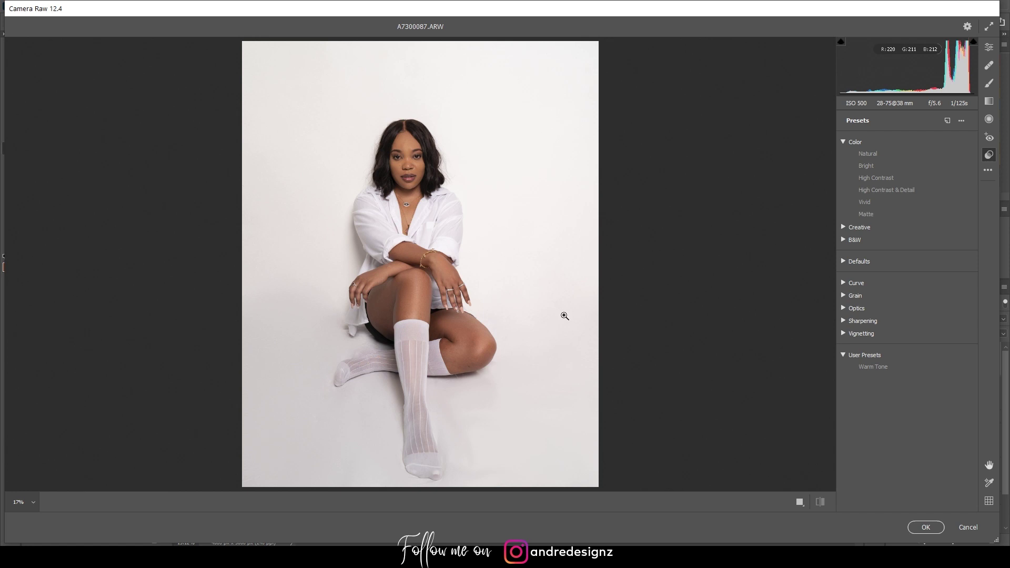
{"action": "left_click", "coordinate": [989, 172]}
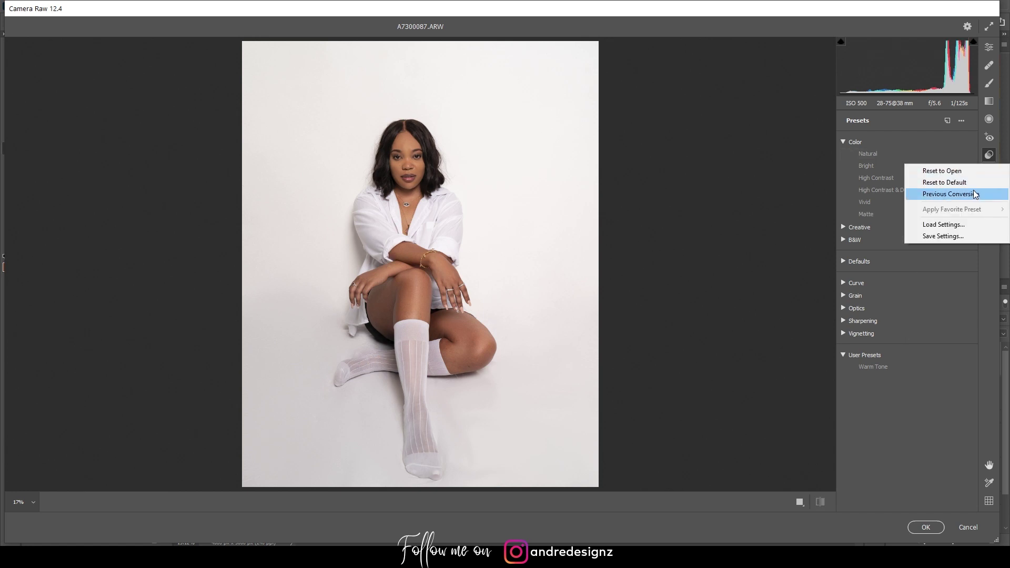
{"action": "left_click", "coordinate": [964, 226]}
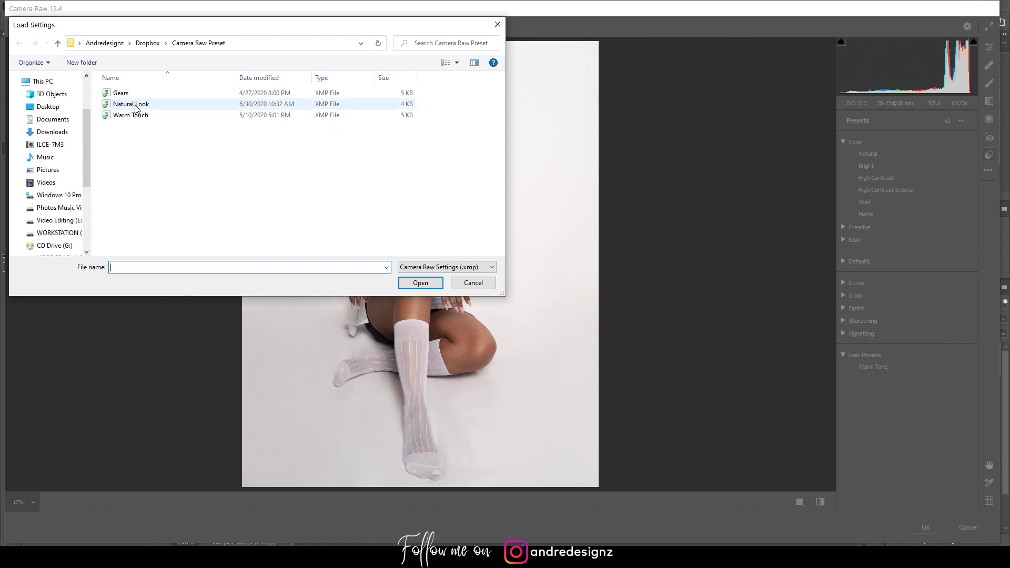
{"action": "left_click", "coordinate": [163, 107]}
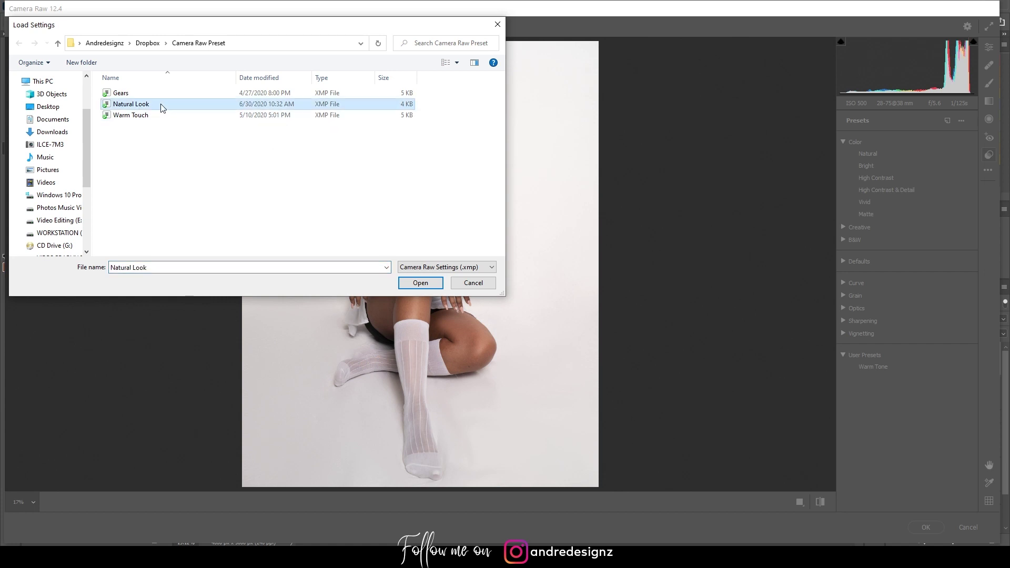
{"action": "left_click", "coordinate": [168, 265]}
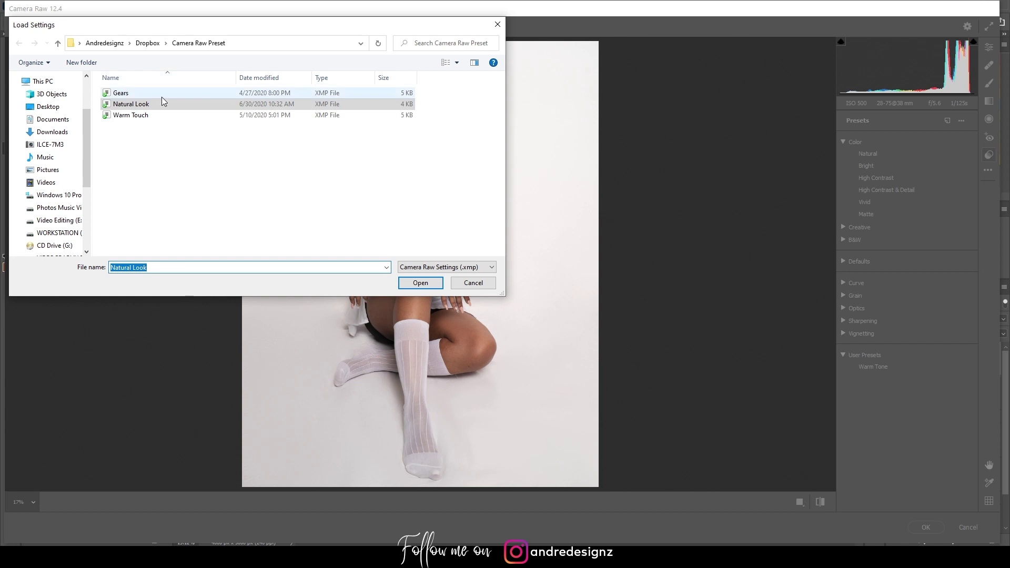
{"action": "left_click", "coordinate": [421, 284]}
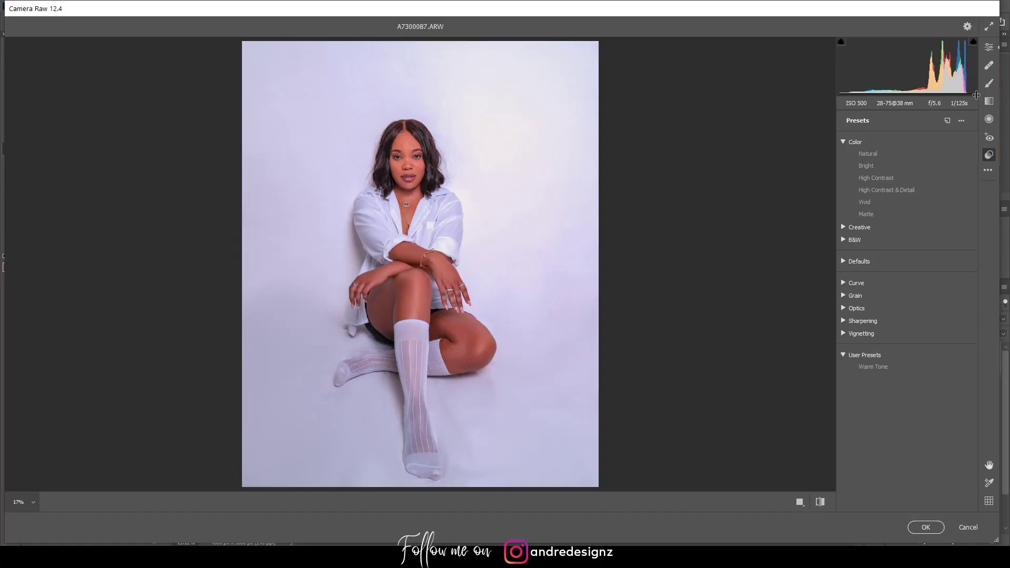
Save the loaded settings with the Default subset as a Camera Raw preset named Natural Look
{"action": "left_click", "coordinate": [989, 172]}
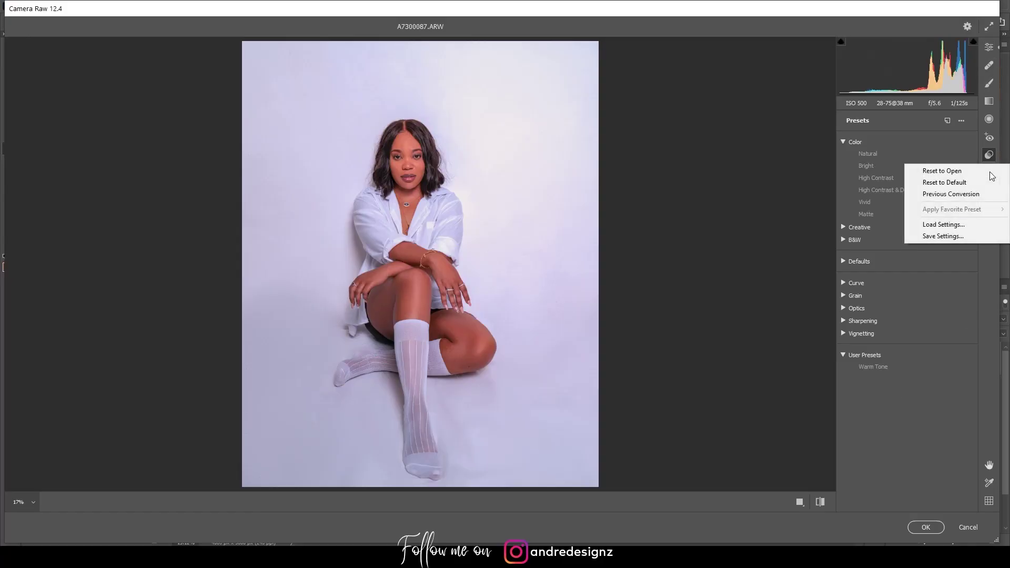
{"action": "left_click", "coordinate": [958, 235]}
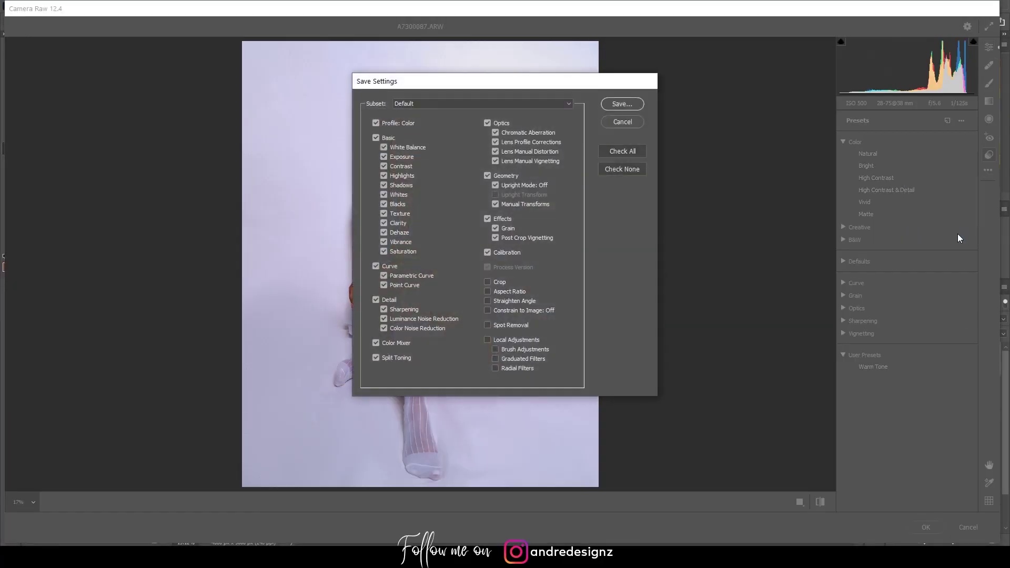
{"action": "left_click", "coordinate": [630, 107]}
{"action": "type", "text": "Natural Look"}
{"action": "left_click", "coordinate": [421, 284]}
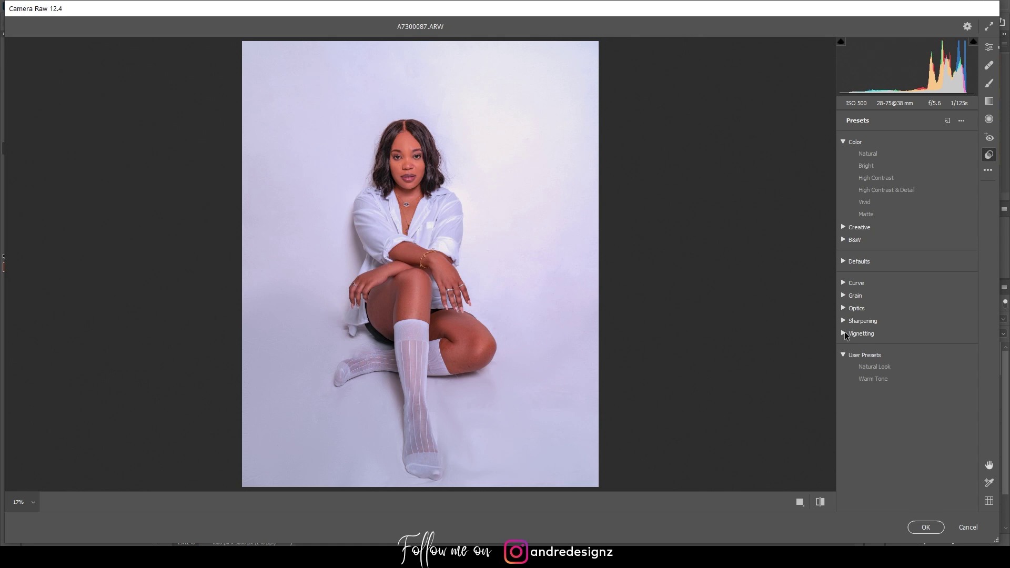
Close Camera Raw, reopen it on Layer 3 copy and apply the Warm Tone user preset
{"action": "left_click", "coordinate": [883, 381]}
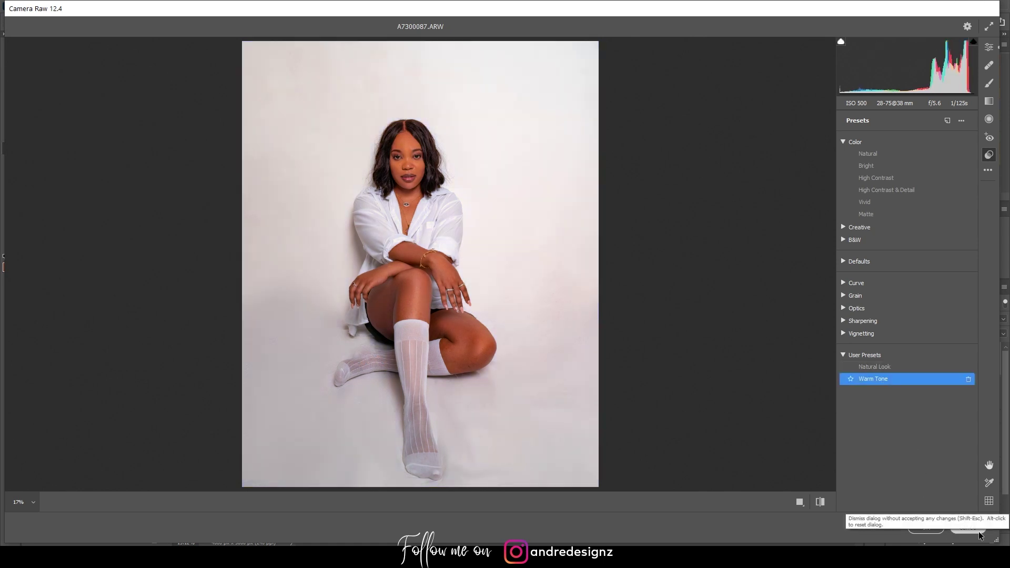
{"action": "left_click", "coordinate": [929, 527]}
{"action": "left_click", "coordinate": [144, 6]}
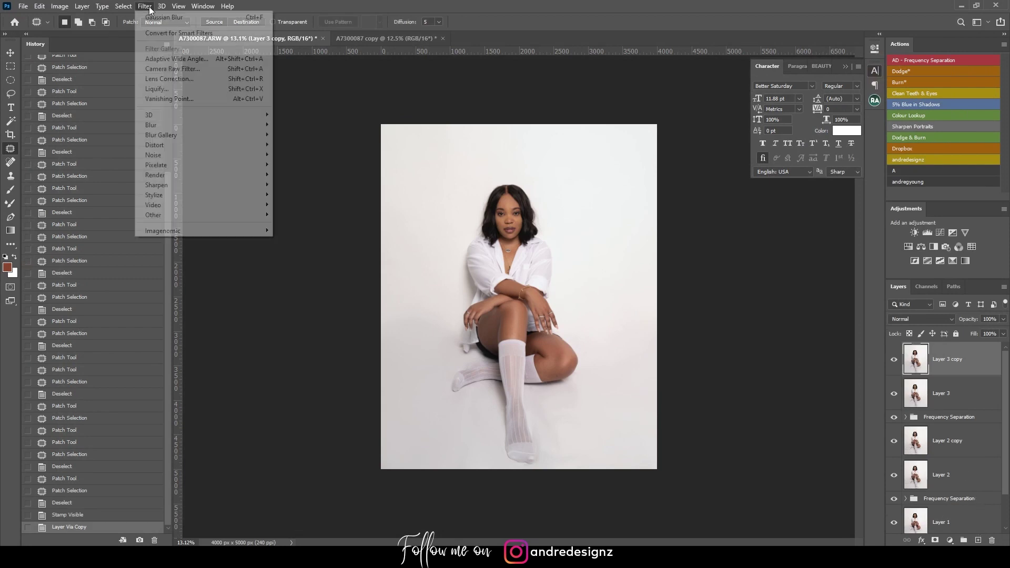
{"action": "left_click", "coordinate": [187, 73]}
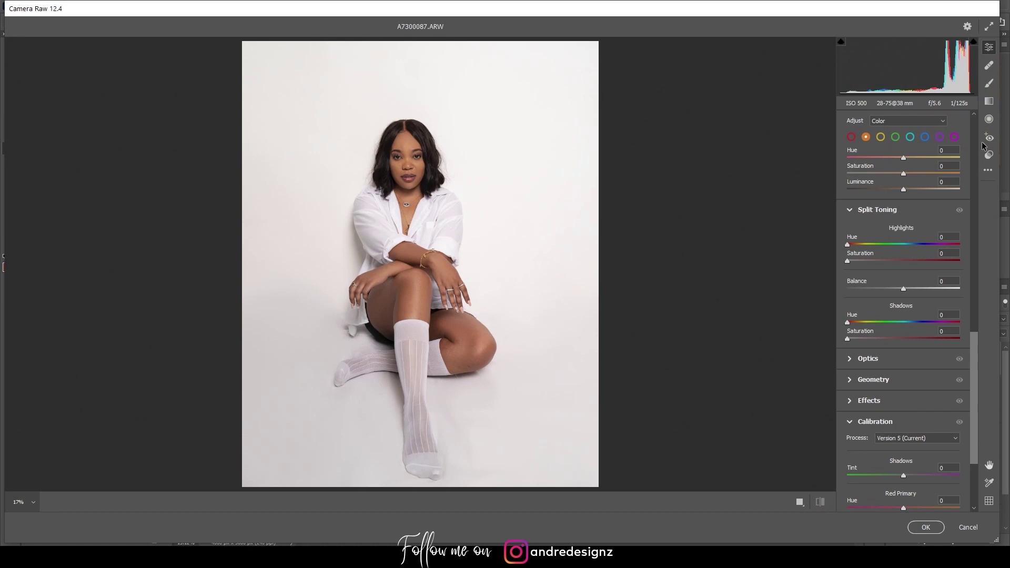
{"action": "left_click", "coordinate": [989, 154]}
{"action": "left_click", "coordinate": [890, 380]}
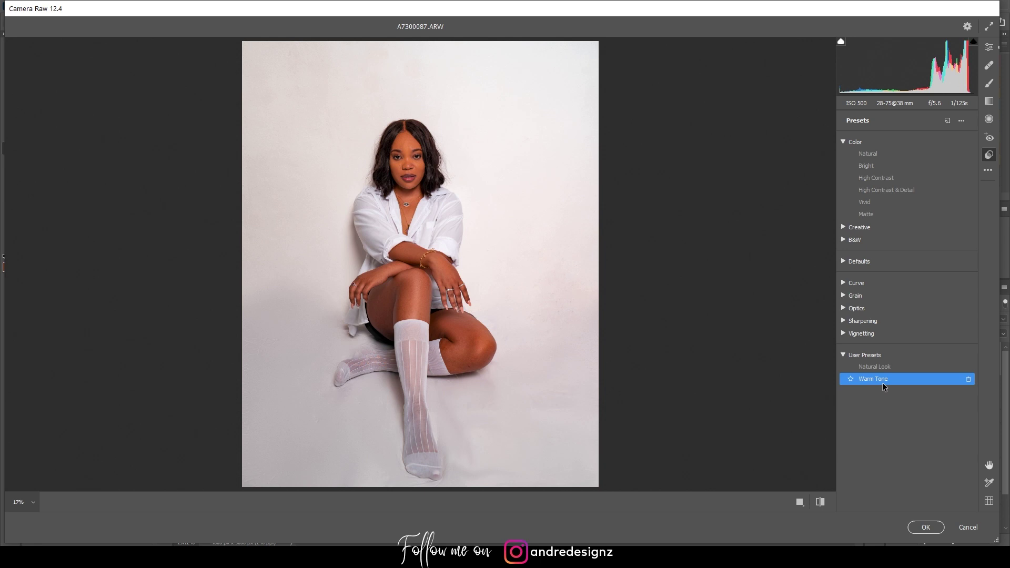
Set the orange saturation to -27 in the Camera Raw Color Mixer
{"action": "left_click", "coordinate": [990, 47]}
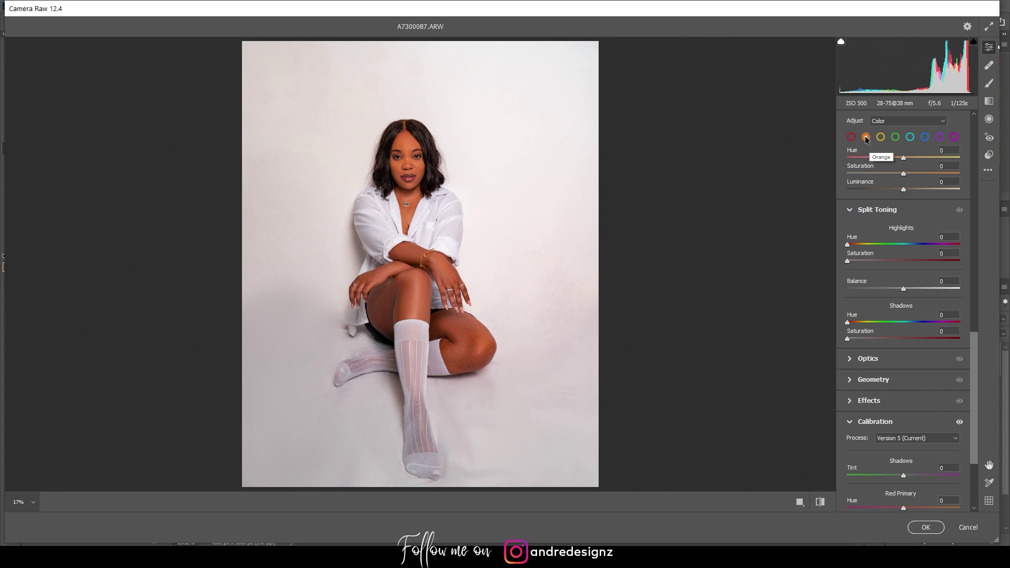
{"action": "scroll", "coordinate": [895, 158], "scroll_direction": "up", "scroll_amount": 2}
{"action": "left_click", "coordinate": [888, 198]}
{"action": "left_click", "coordinate": [886, 203]}
{"action": "left_click_drag", "start_coordinate": [904, 249], "coordinate": [891, 249]}
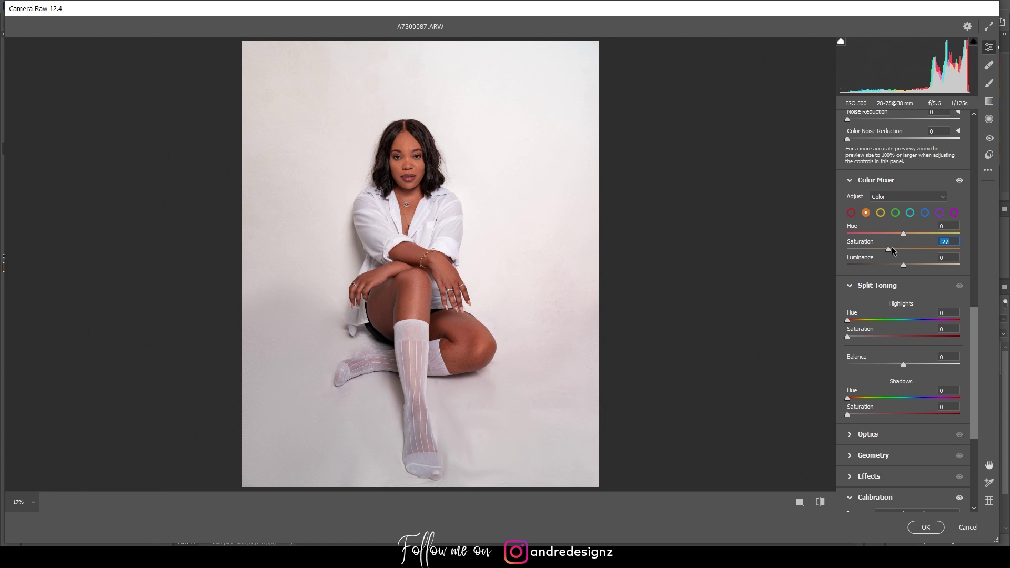
Set the Blue Primary hue to -31 in Calibration and show the before and after versions side by side
{"action": "left_click_drag", "start_coordinate": [974, 321], "coordinate": [984, 390]}
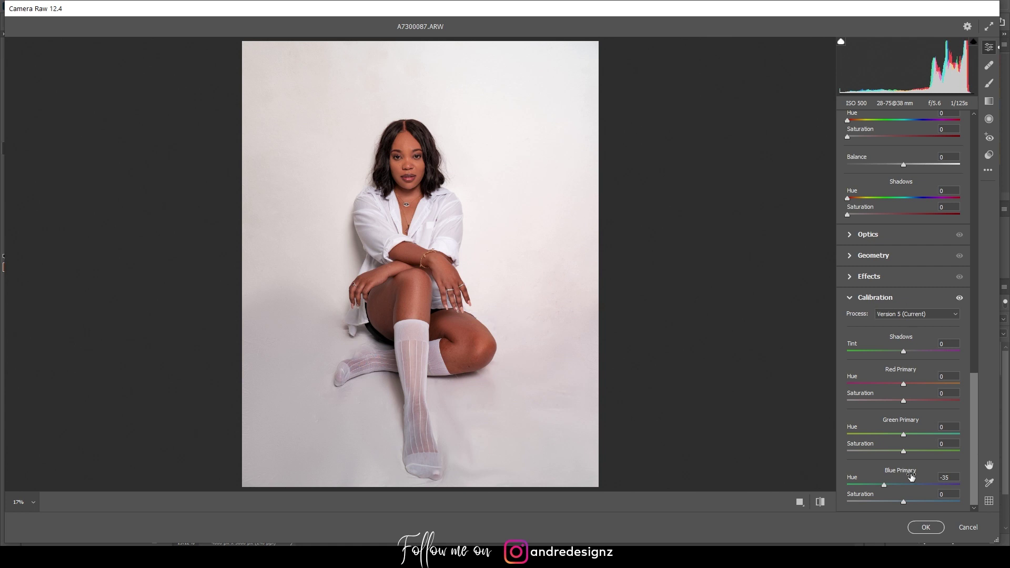
{"action": "left_click_drag", "start_coordinate": [884, 484], "coordinate": [886, 485]}
{"action": "left_click", "coordinate": [801, 502]}
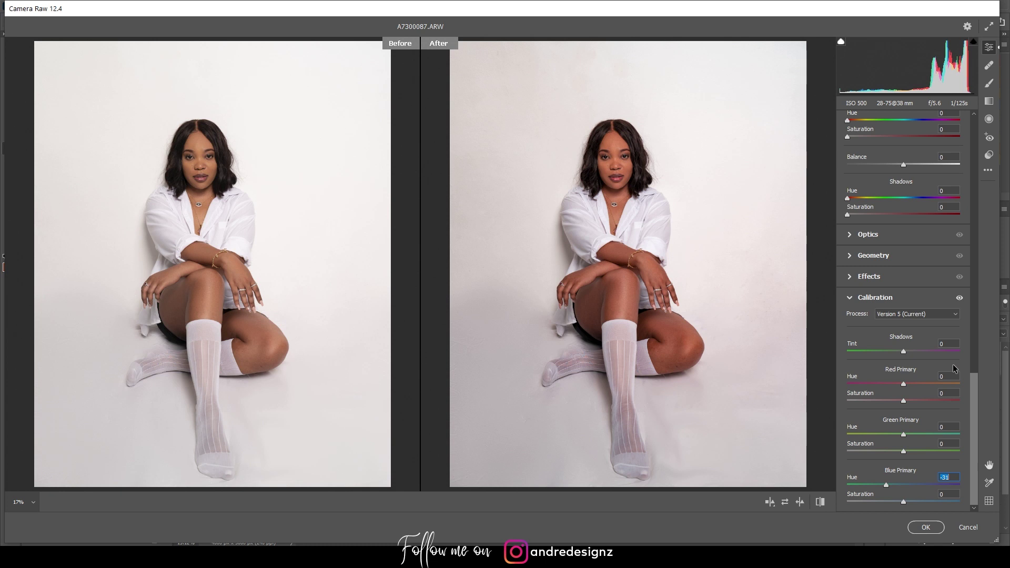
Set Shadows to +30 and Dehaze to +30 in the Basic adjustments
{"action": "left_click_drag", "start_coordinate": [977, 397], "coordinate": [980, 181]}
{"action": "left_click_drag", "start_coordinate": [918, 293], "coordinate": [920, 293]}
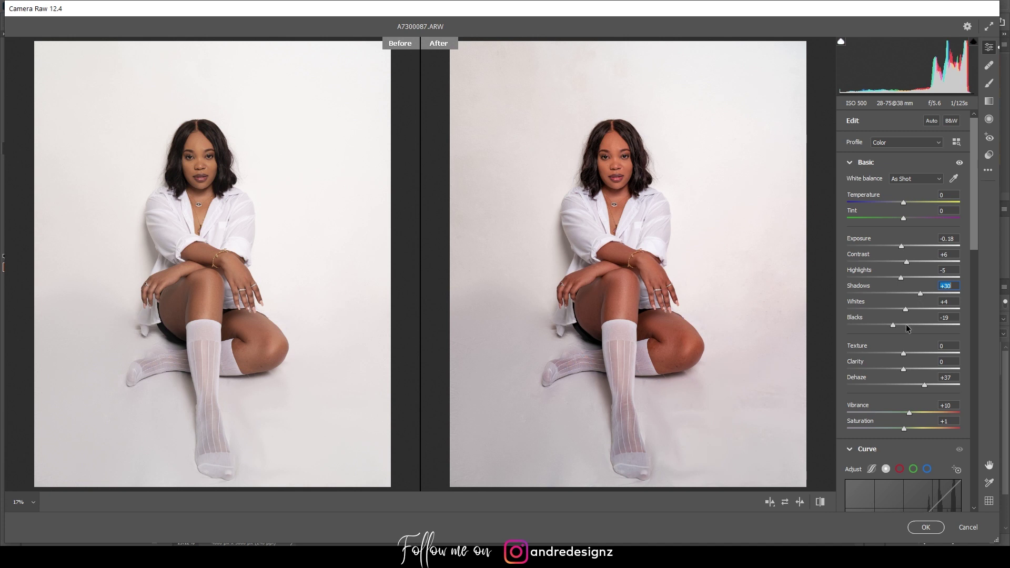
{"action": "mouse_move", "coordinate": [924, 385]}
{"action": "left_mouse_down"}
{"action": "mouse_move", "coordinate": [940, 389]}
{"action": "mouse_move", "coordinate": [927, 393]}
{"action": "left_mouse_up"}
{"action": "key", "text": "ctrl+z"}
{"action": "left_click_drag", "start_coordinate": [926, 386], "coordinate": [921, 384]}
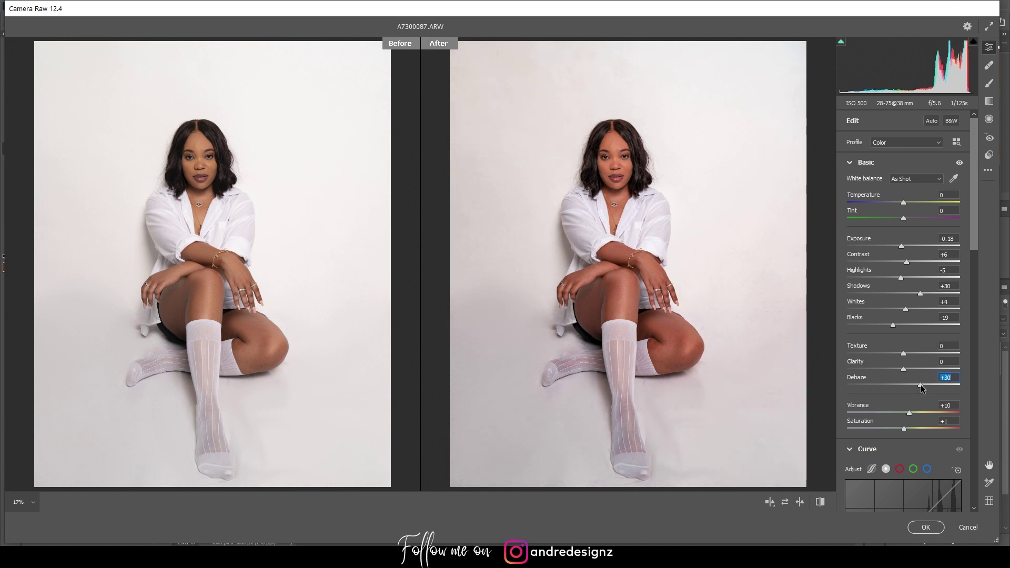
Set Highlights to +21 and Contrast to +29, and apply the Camera Raw filter to the layer
{"action": "mouse_move", "coordinate": [900, 277]}
{"action": "left_mouse_down"}
{"action": "mouse_move", "coordinate": [933, 288]}
{"action": "mouse_move", "coordinate": [914, 288]}
{"action": "left_mouse_up"}
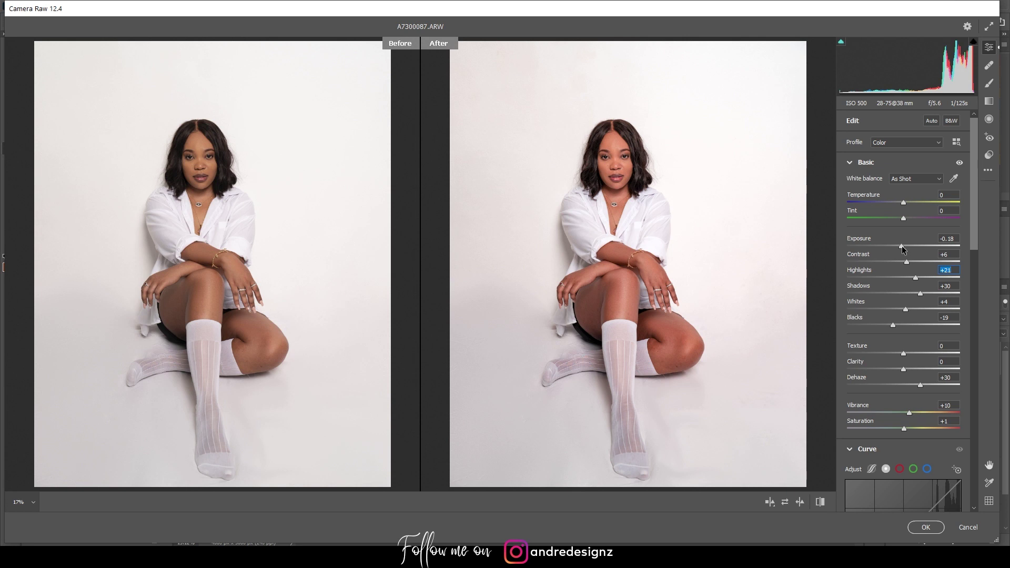
{"action": "left_click_drag", "start_coordinate": [908, 261], "coordinate": [921, 270]}
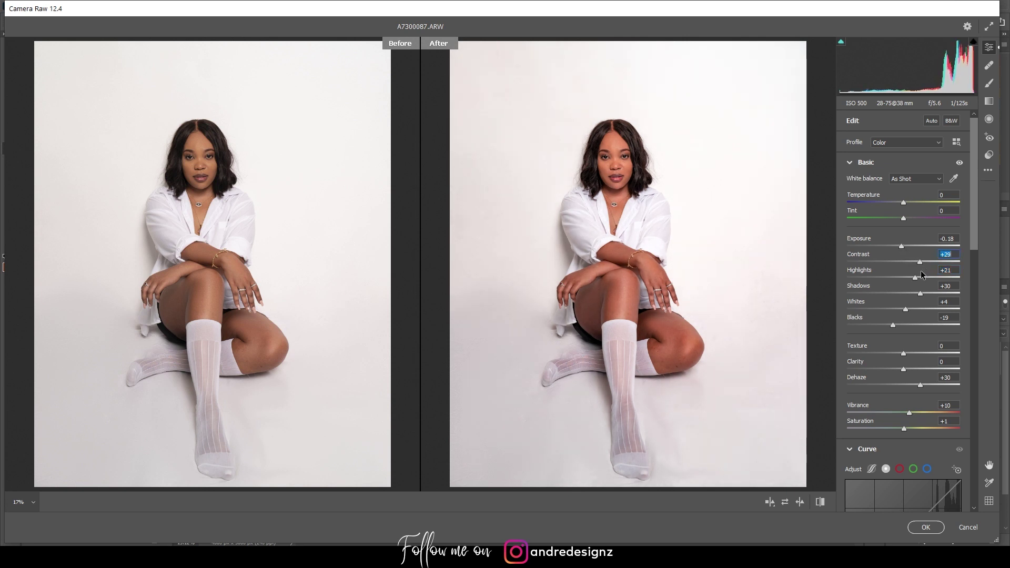
{"action": "left_click", "coordinate": [931, 527]}
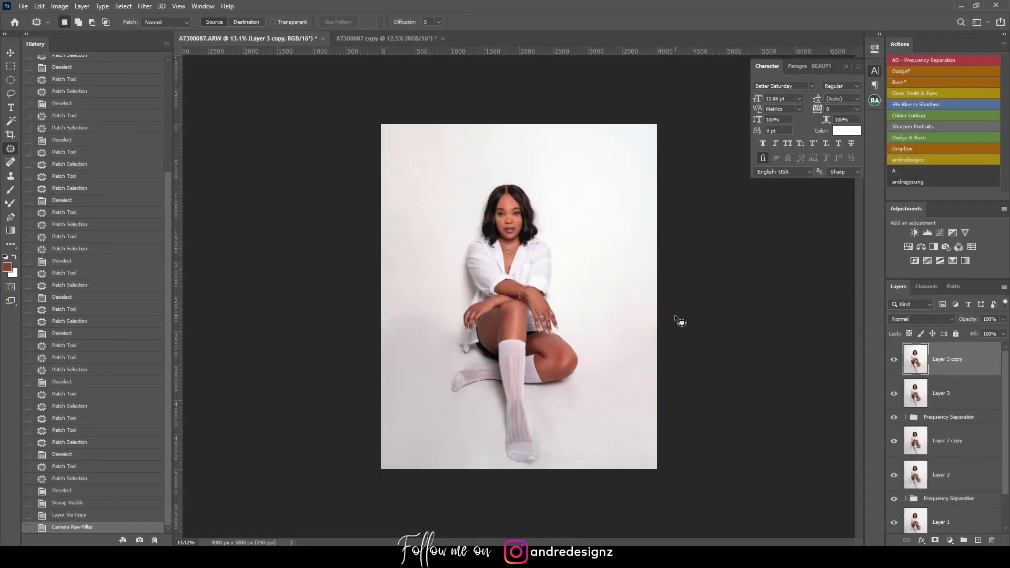
Group all layers from the lower Frequency Separation group up to Layer 3 copy, leaving out Layer 1 and the Background
{"action": "scroll", "coordinate": [940, 383], "scroll_direction": "down", "scroll_amount": 2}
{"action": "scroll", "coordinate": [952, 400], "scroll_direction": "up", "scroll_amount": 2}
{"action": "scroll", "coordinate": [963, 369], "scroll_direction": "down", "scroll_amount": 1}
{"action": "left_click", "coordinate": [971, 479], "text": "shift"}
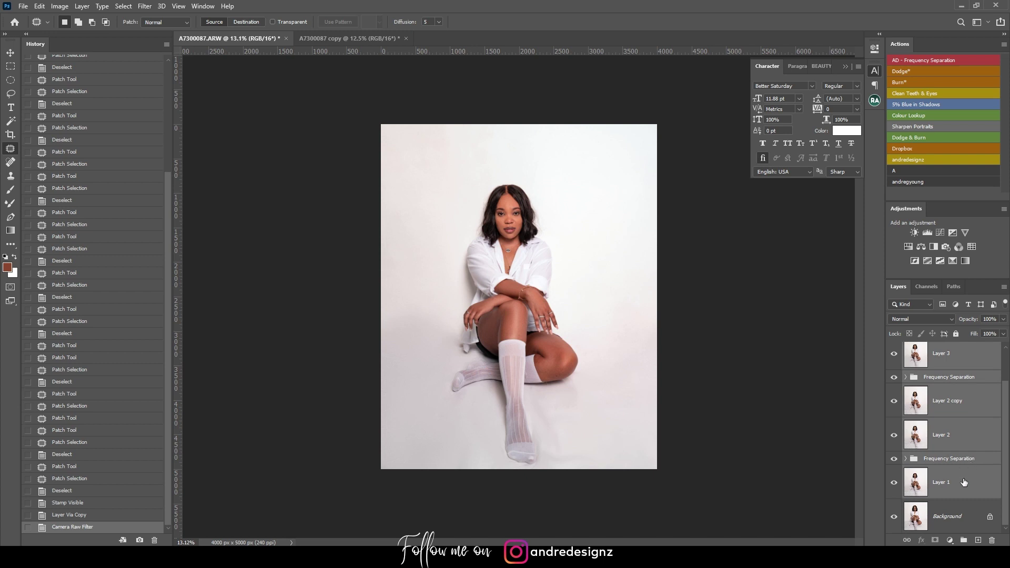
{"action": "left_click", "coordinate": [973, 461]}
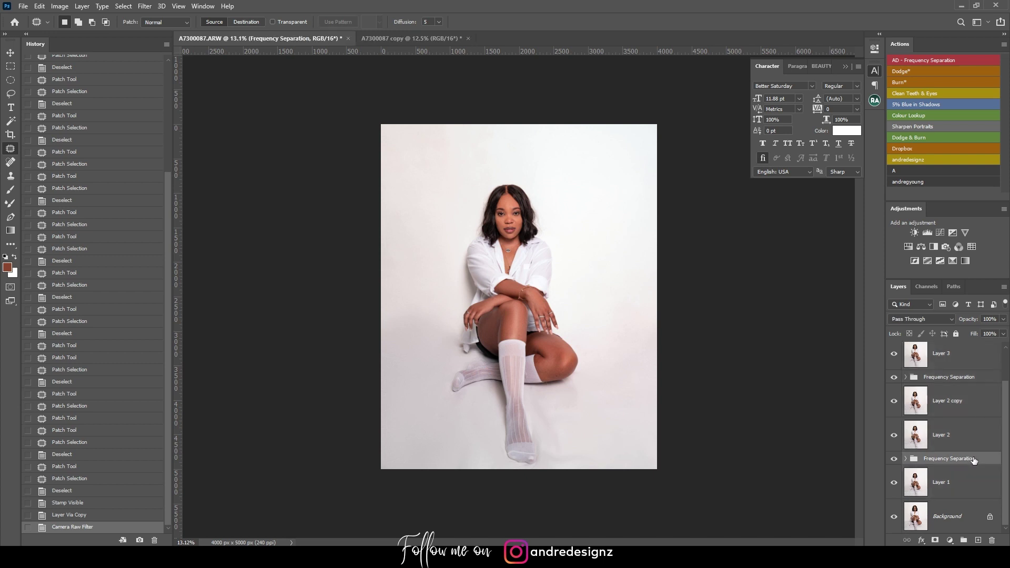
{"action": "scroll", "coordinate": [979, 440], "scroll_direction": "up", "scroll_amount": 1}
{"action": "left_click", "coordinate": [963, 360], "text": "shift"}
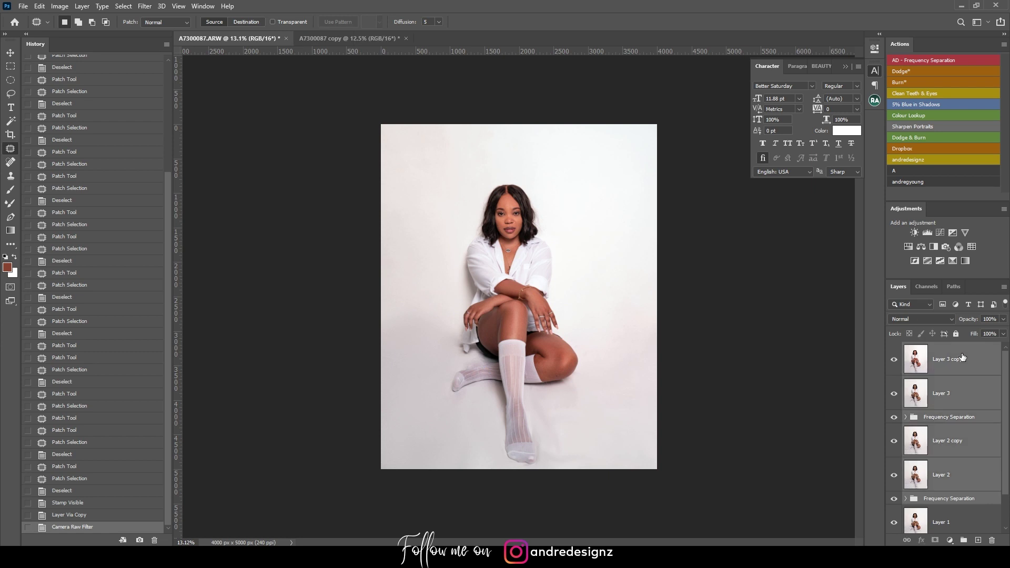
{"action": "key", "text": "ctrl+g"}
Toggle the new group's visibility to compare the portrait before and after the retouch, leaving the group shown
{"action": "left_click", "coordinate": [894, 349]}
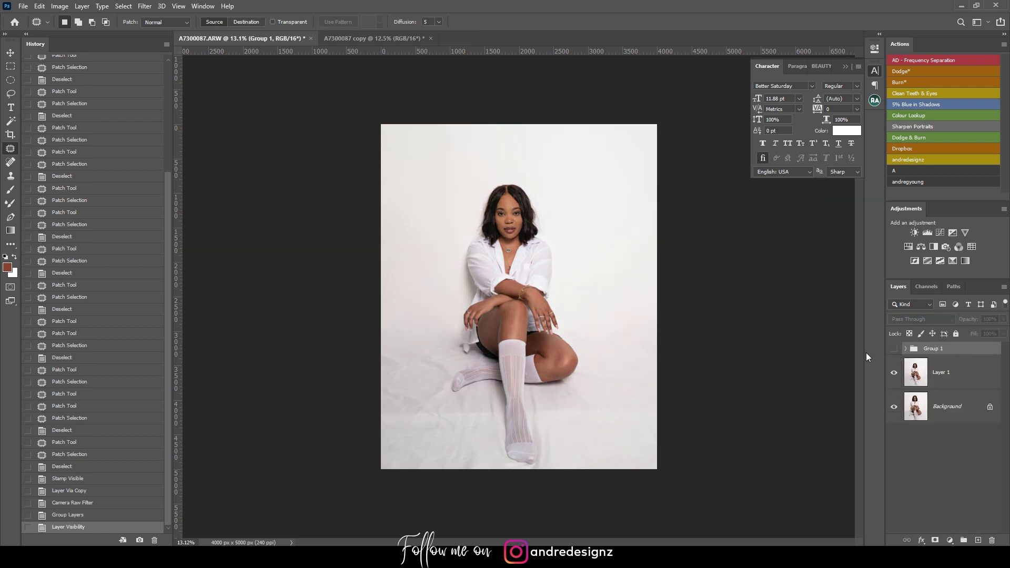
{"action": "scroll", "coordinate": [709, 339], "scroll_direction": "up", "scroll_amount": 2}
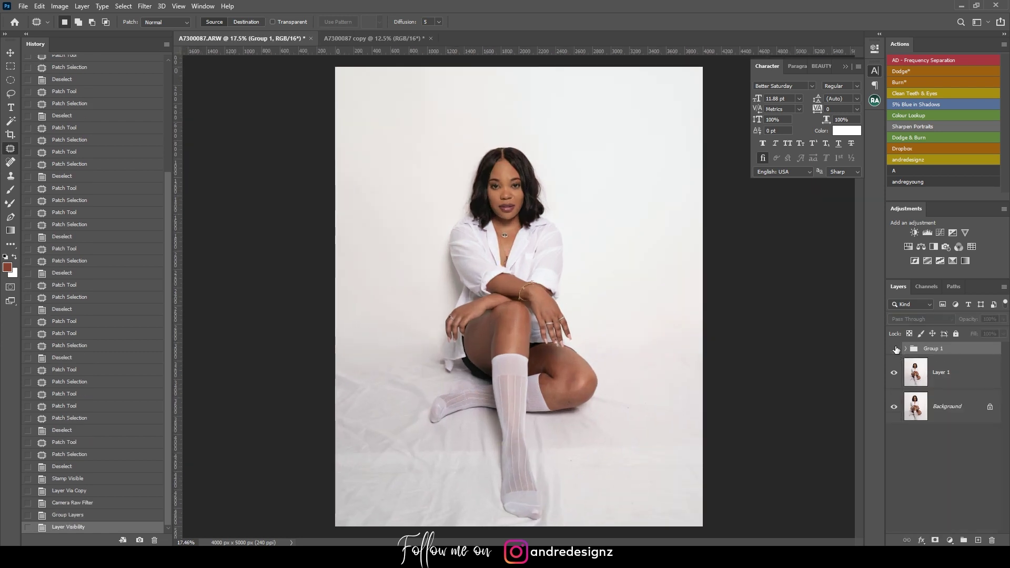
{"action": "left_click", "coordinate": [895, 349]}
{"action": "left_click", "coordinate": [895, 349]}
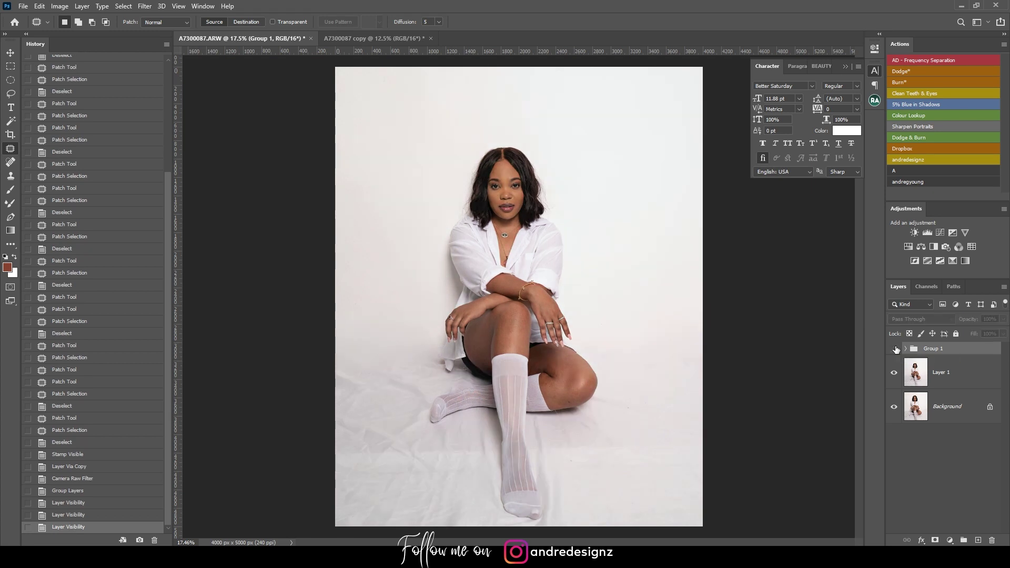
{"action": "left_click", "coordinate": [895, 349]}
Outline the small patch of cloth just below the bent leg, beside the sock cuff, with the Patch tool
{"action": "scroll", "coordinate": [591, 462], "scroll_direction": "up", "scroll_amount": 13}
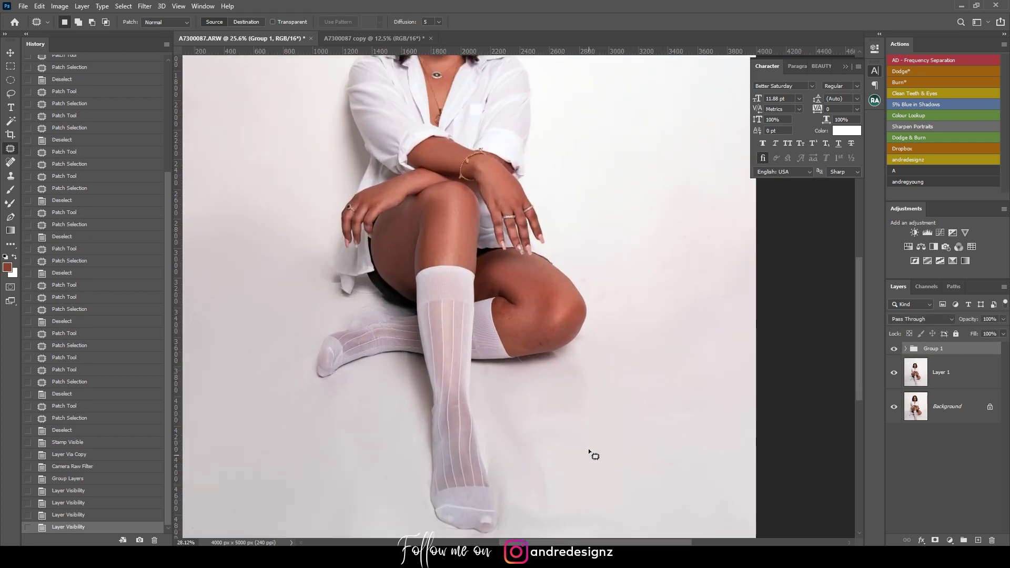
{"action": "scroll", "coordinate": [568, 422], "scroll_direction": "down", "scroll_amount": 3}
{"action": "scroll", "coordinate": [578, 415], "scroll_direction": "down", "scroll_amount": 2}
{"action": "scroll", "coordinate": [523, 392], "scroll_direction": "up", "scroll_amount": 6}
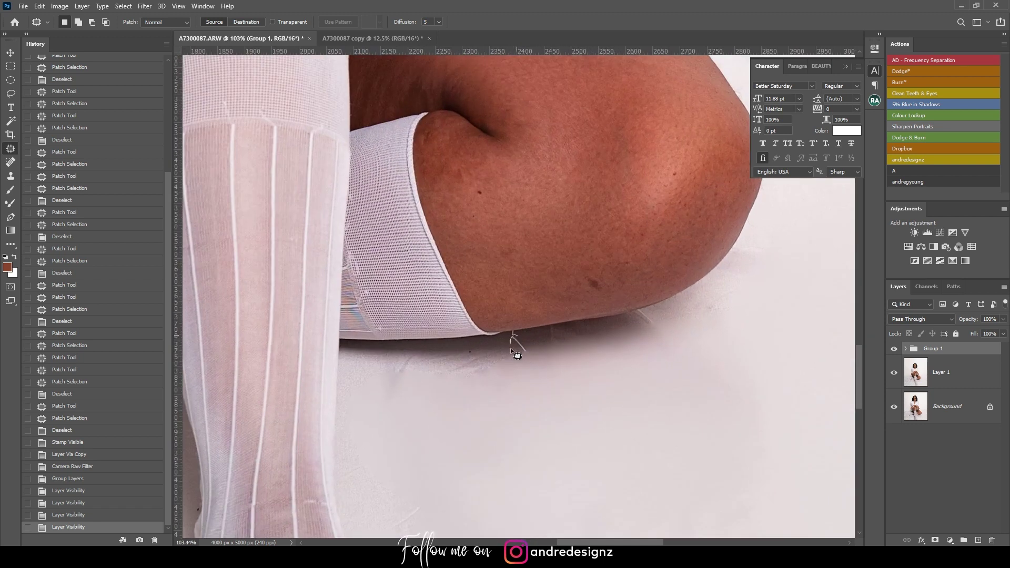
{"action": "left_click_drag", "start_coordinate": [535, 347], "coordinate": [539, 348]}
{"action": "left_click", "coordinate": [498, 215]}
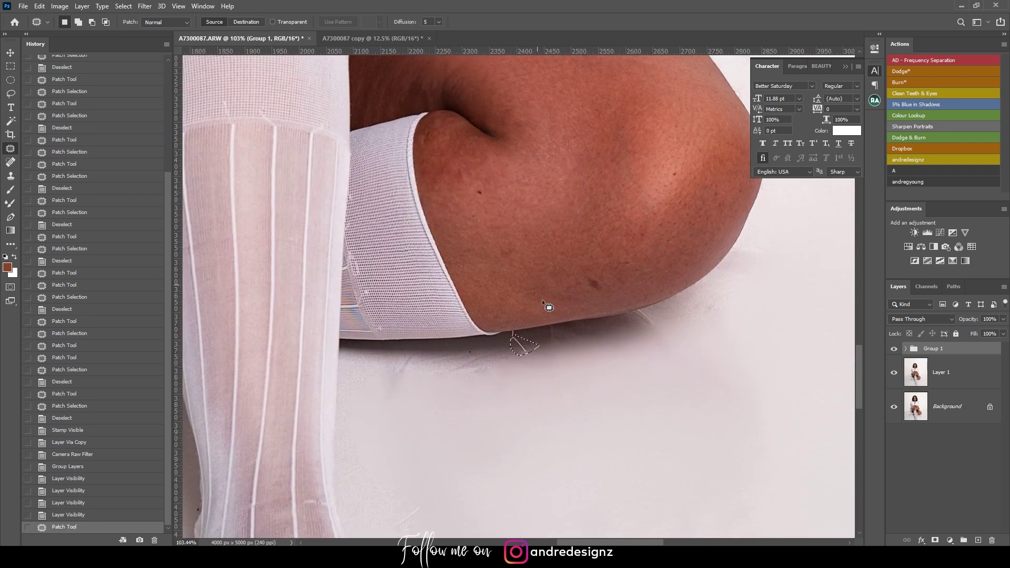
{"action": "scroll", "coordinate": [645, 416], "scroll_direction": "down", "scroll_amount": 3}
{"action": "scroll", "coordinate": [640, 411], "scroll_direction": "down", "scroll_amount": 4}
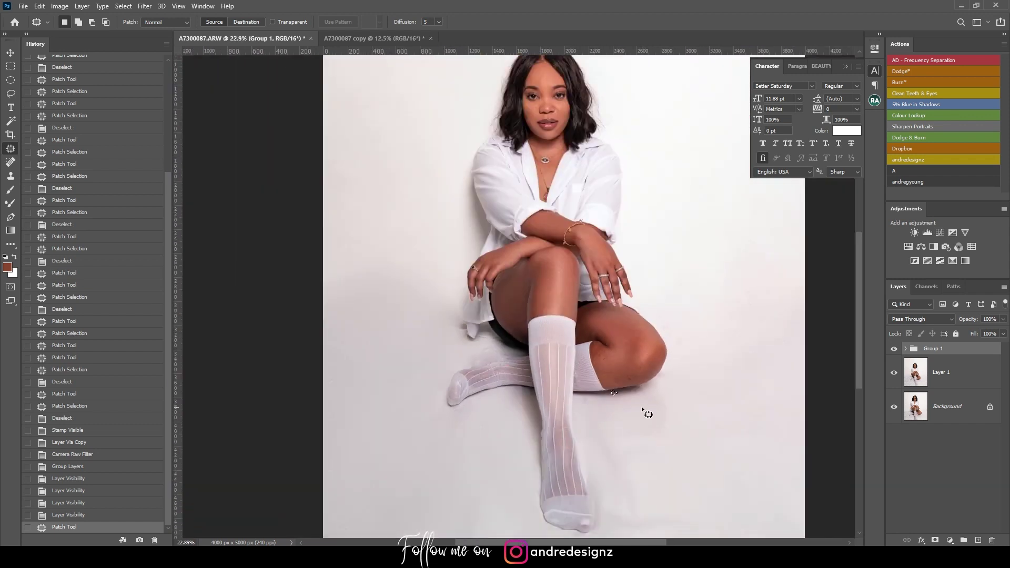